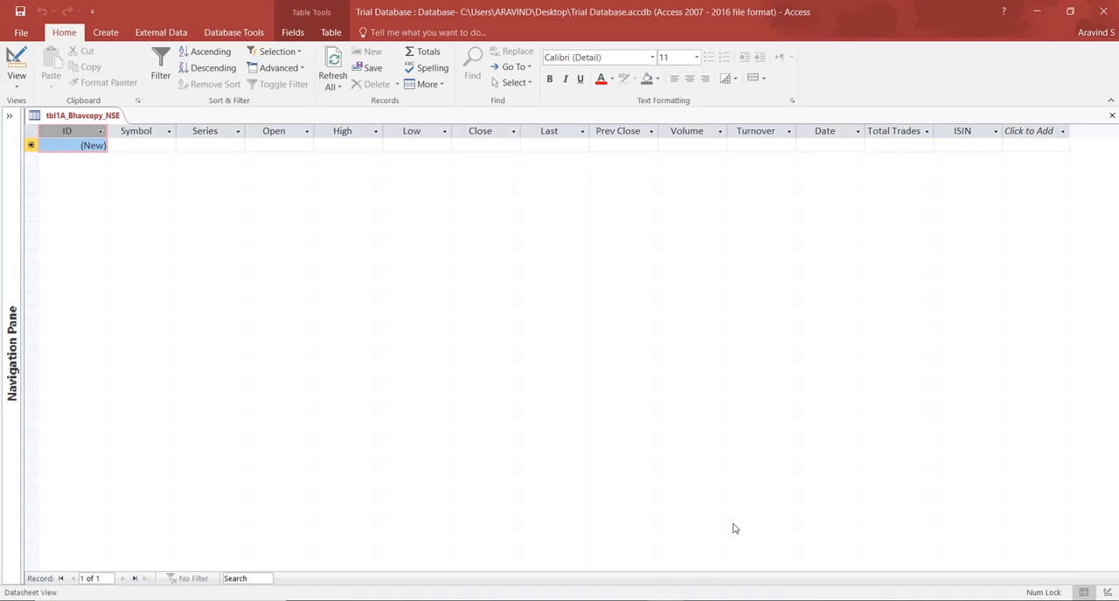
Switch to the Book1 workbook in Excel and copy the whole data range from A1 to the last used cell.
left_click(612, 599)
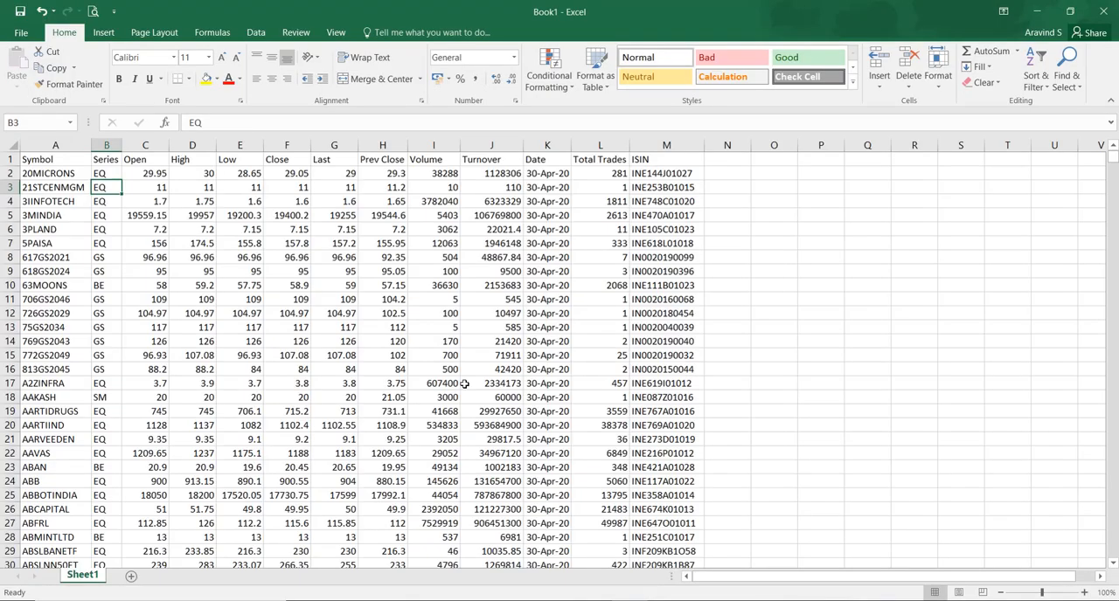
left_click(58, 166)
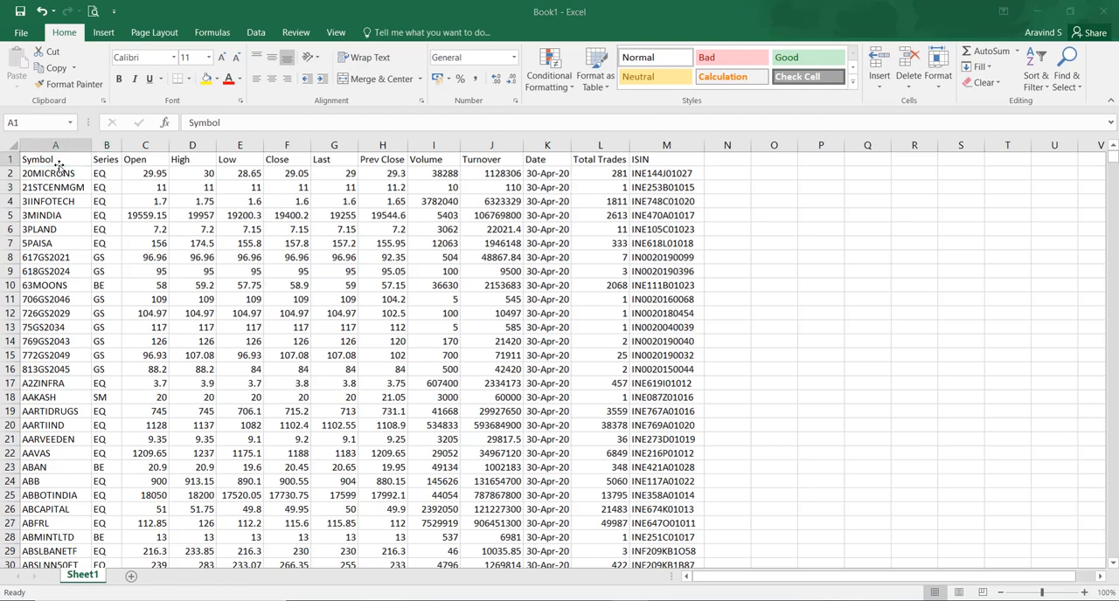
key("alt+Tab")
key("alt+Tab")
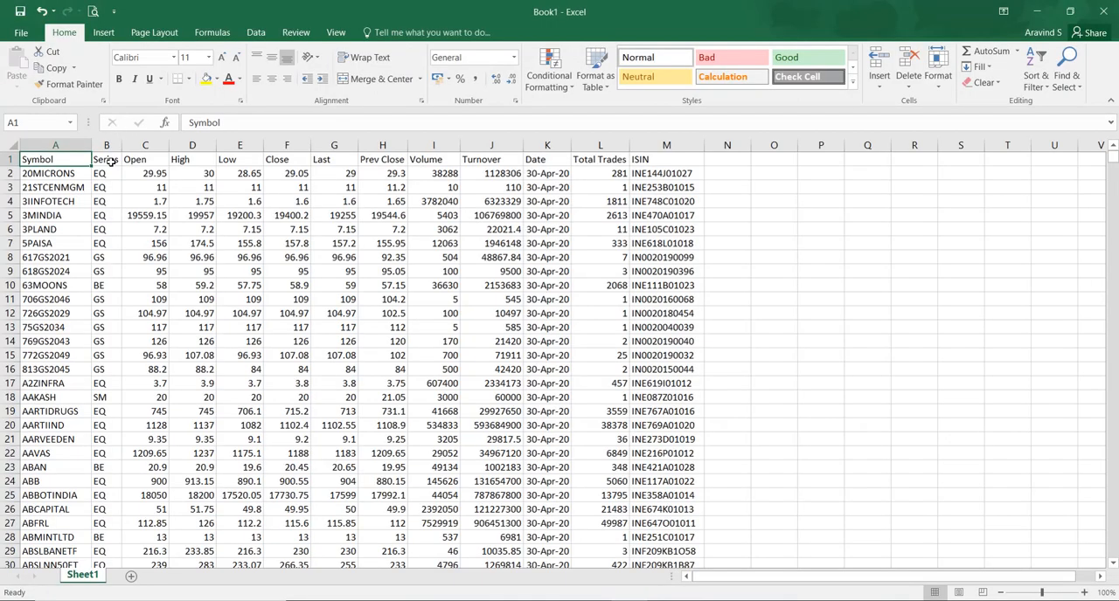
key("ctrl+shift+End")
key("ctrl+c")
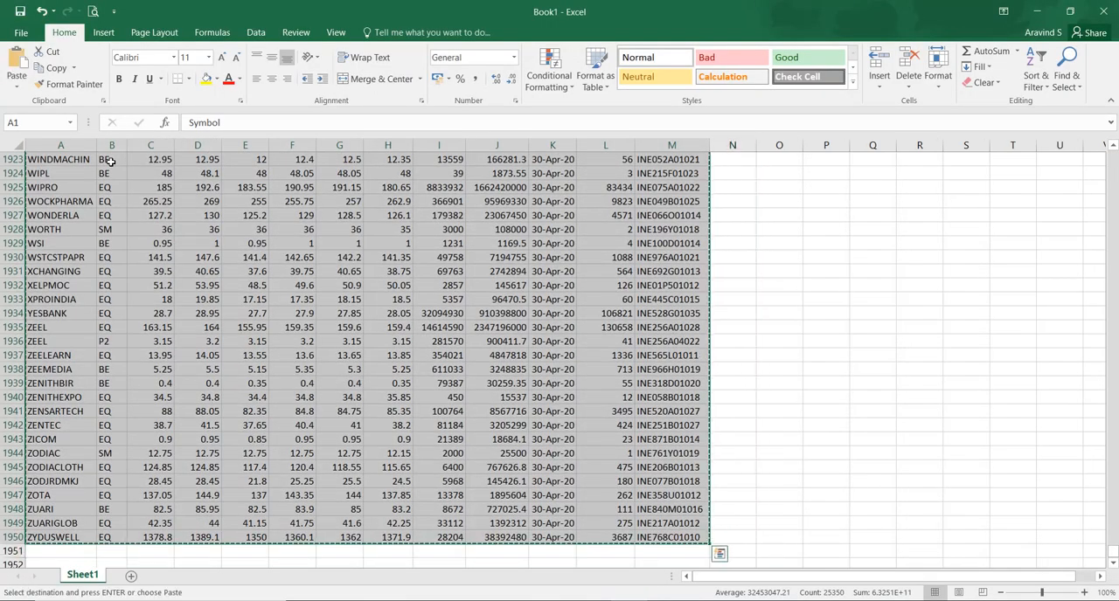
Switch to Access and try to append the copied rows to the tbl1A_Bhavcopy_NSE table with ID as its first column.
key("alt+Tab")
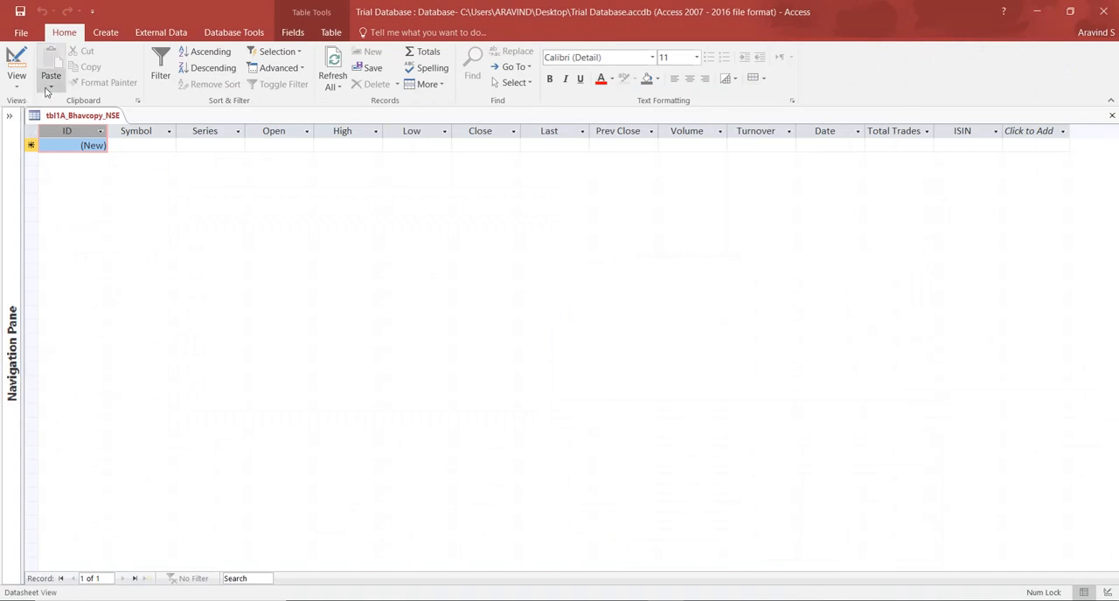
left_click(50, 90)
left_click(66, 139)
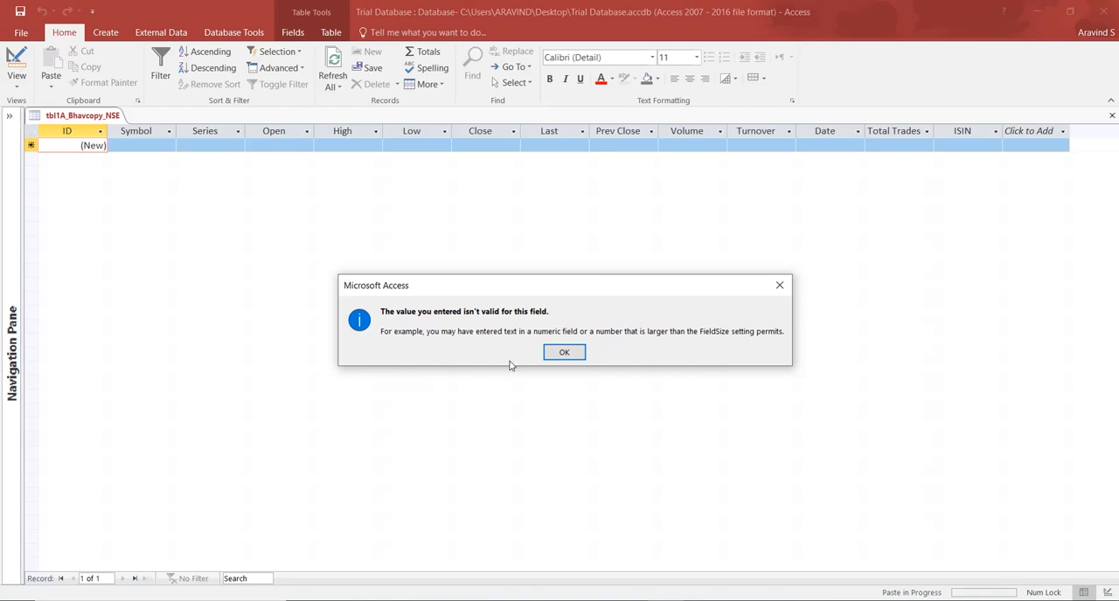
left_click(554, 356)
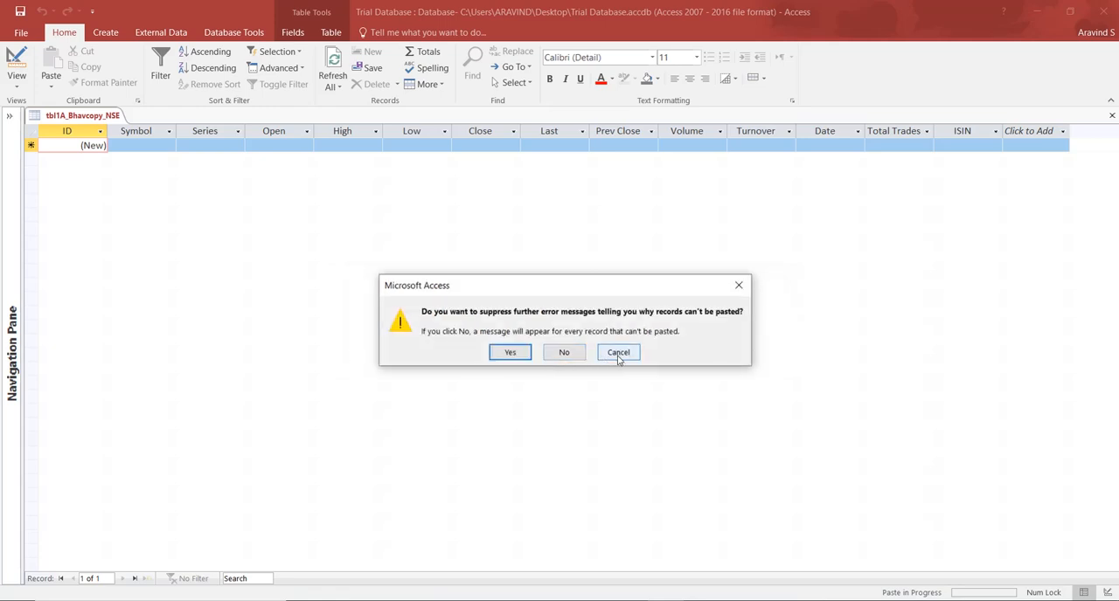
left_click(618, 353)
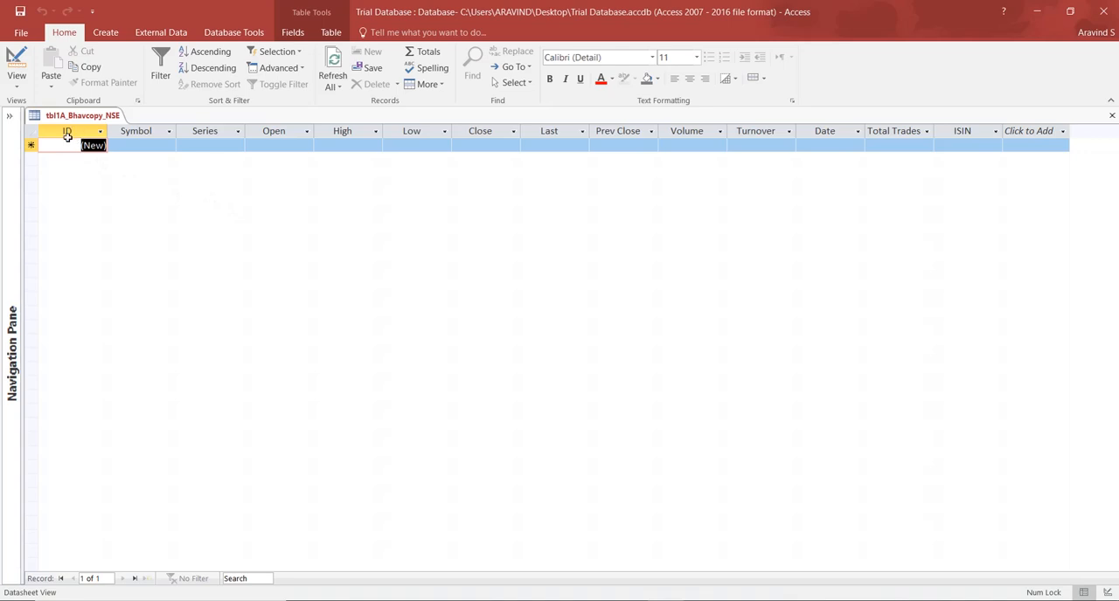
Move the ID column to the end of the datasheet, after ISIN, so that Symbol comes first.
left_click(67, 133)
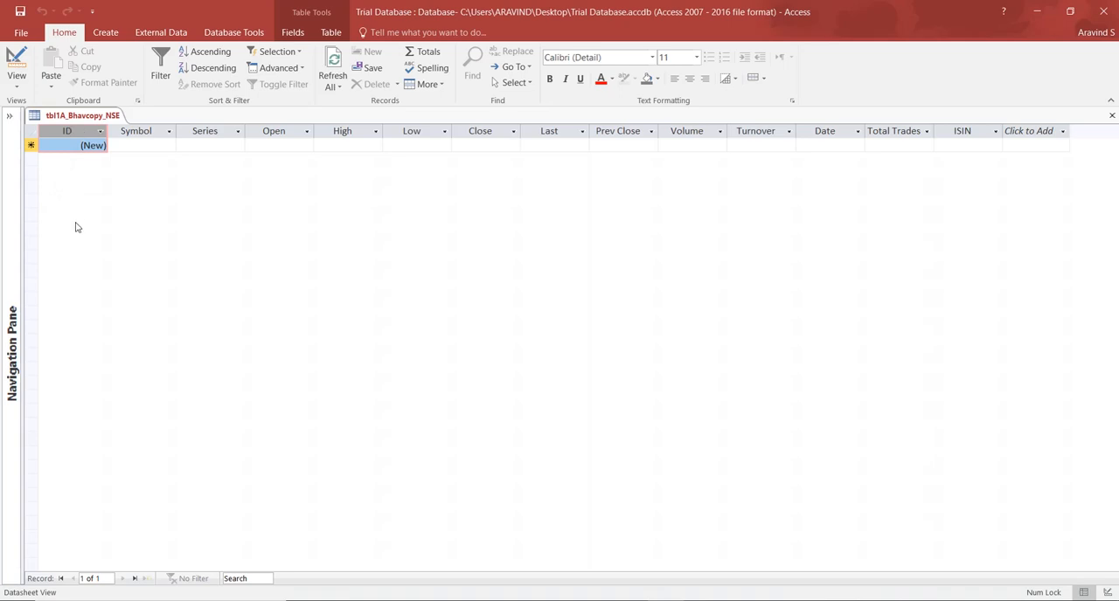
left_click(116, 147)
left_click(74, 131)
left_click_drag(74, 131, 1017, 138)
left_click(652, 244)
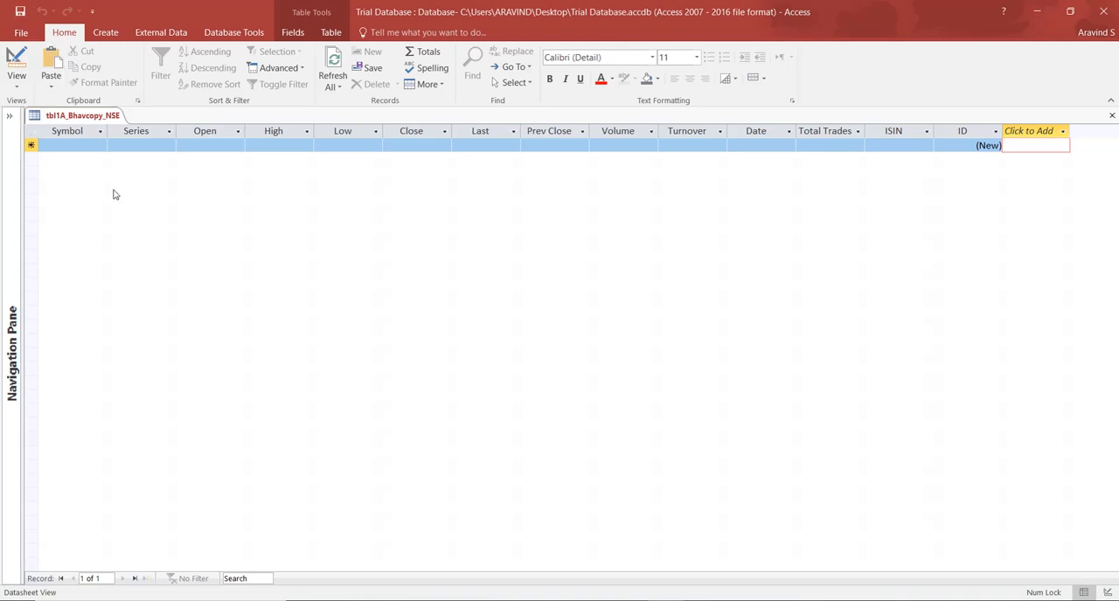
Append the copied Excel rows to the table with Paste Append, starting at the Symbol field, and accept pasting the records.
left_click(46, 149)
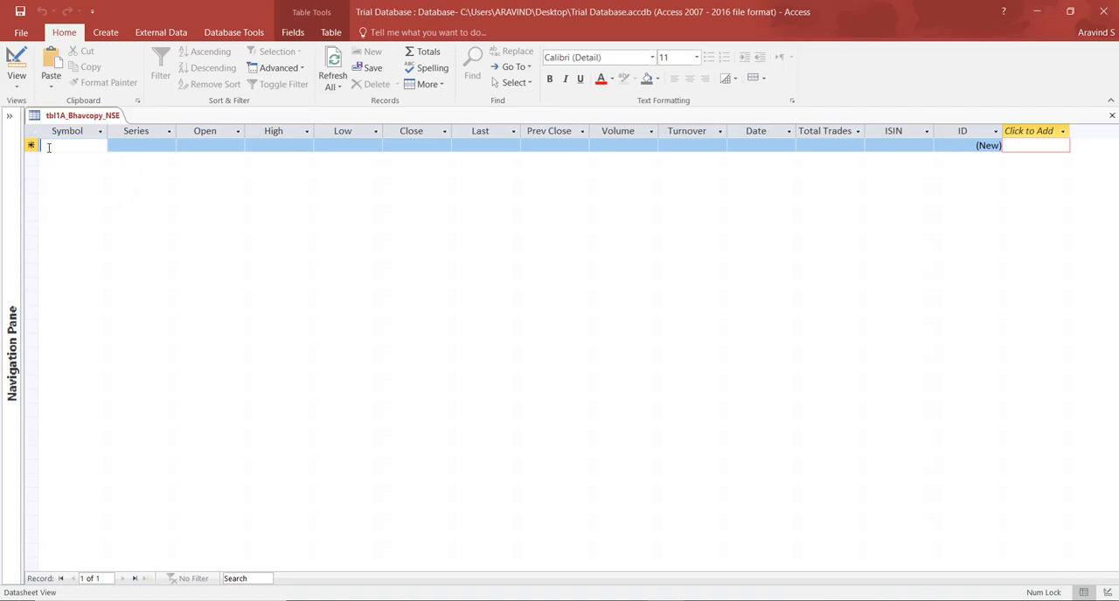
left_click(52, 89)
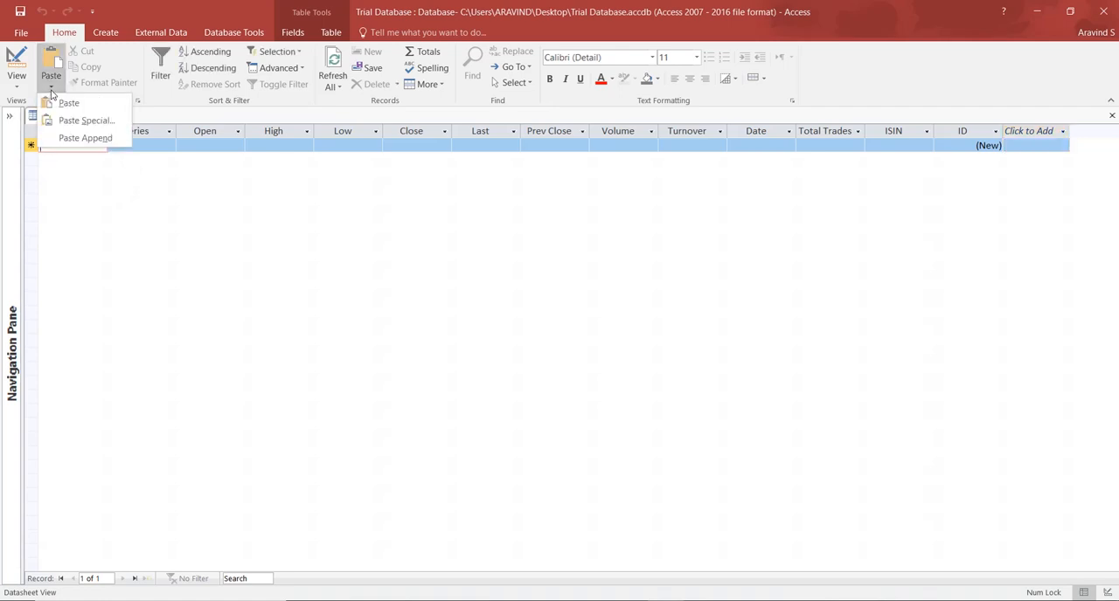
left_click(68, 141)
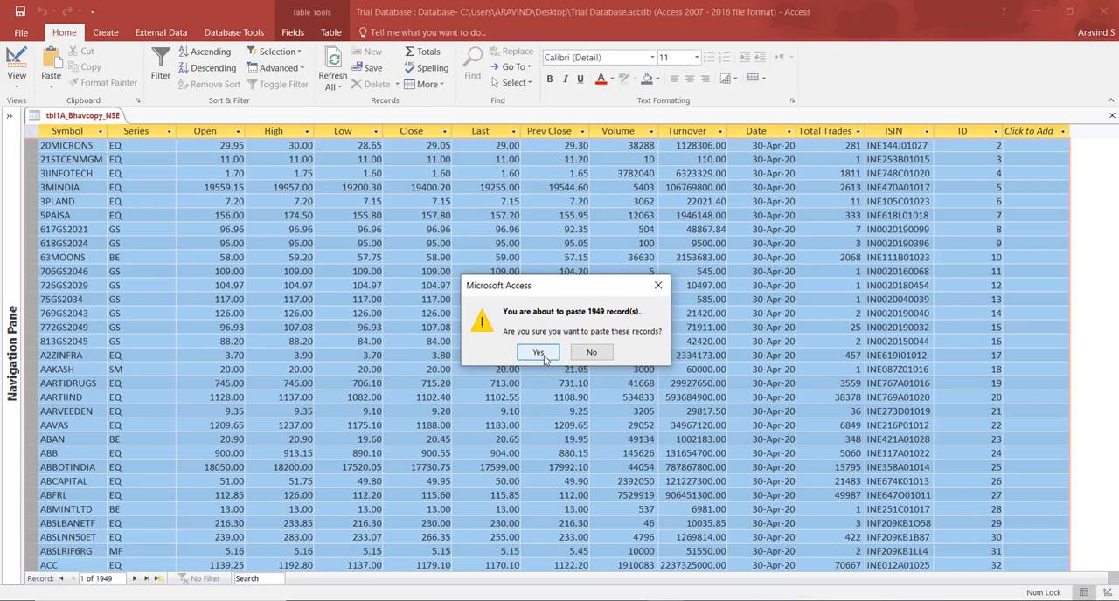
left_click(538, 352)
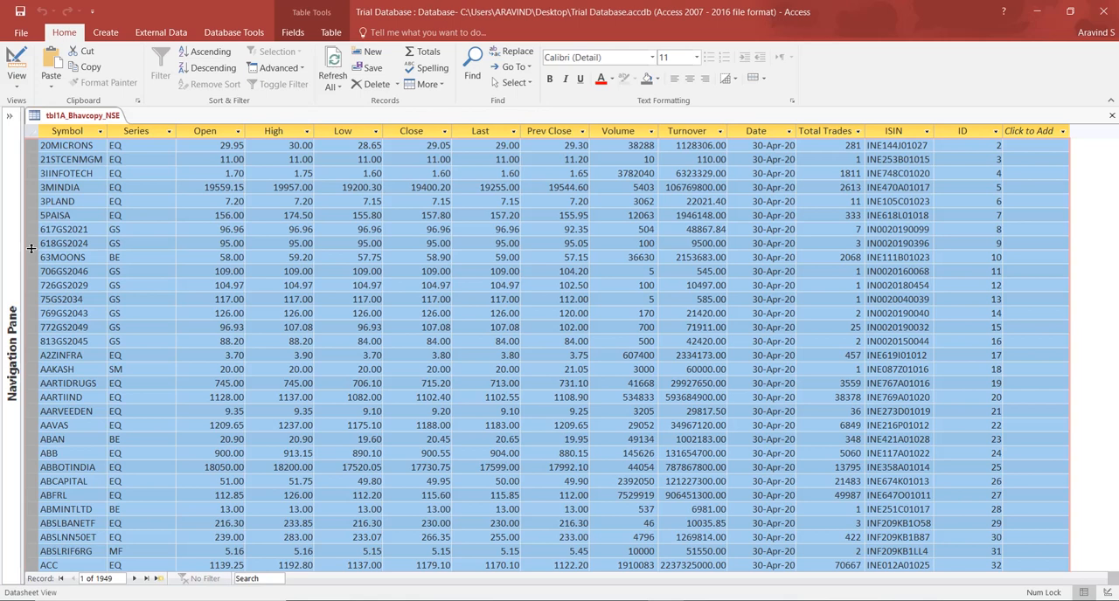
Adjust the datasheet's row height so the rows are slightly more compact but still readable.
left_click(54, 285)
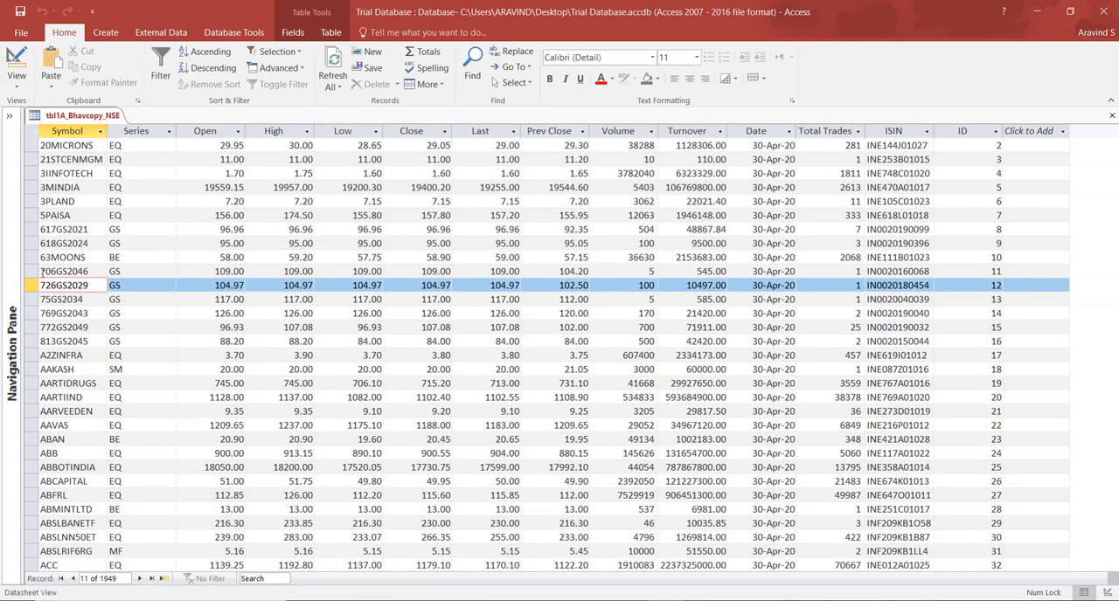
left_click_drag(31, 263, 30, 254)
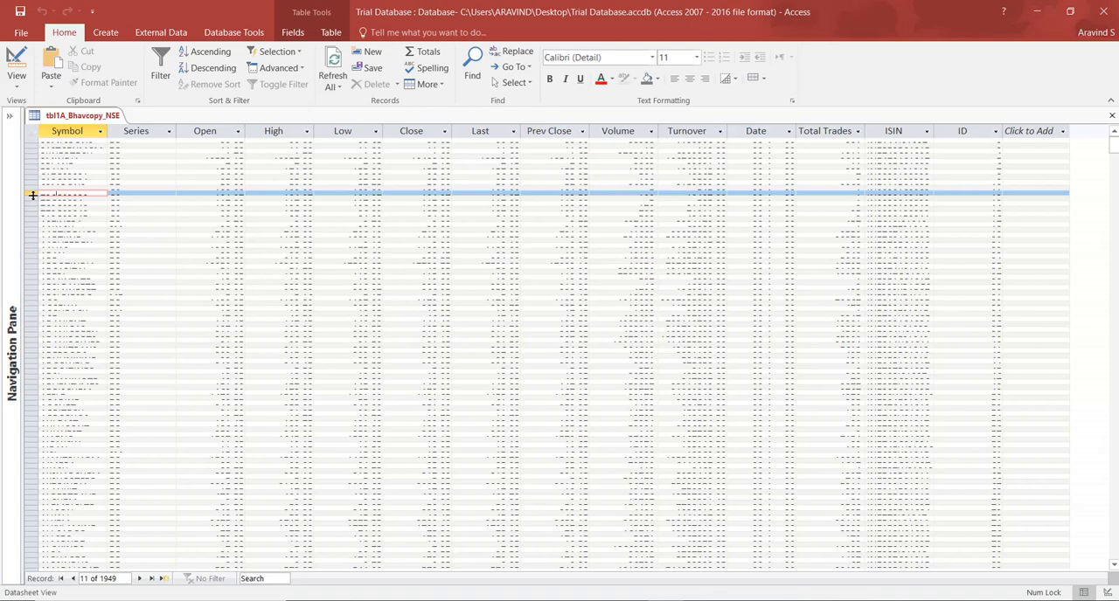
left_click_drag(32, 195, 31, 230)
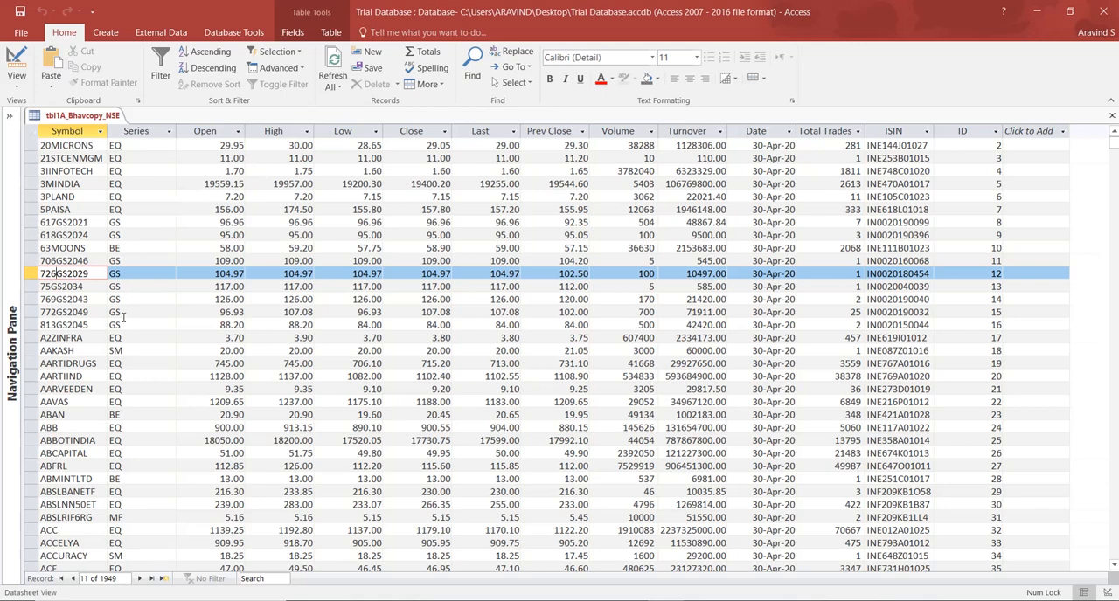
Review the pasted columns, including Symbol, Series, Open, High and Date, and compare them with the source data in Excel.
left_click(91, 348)
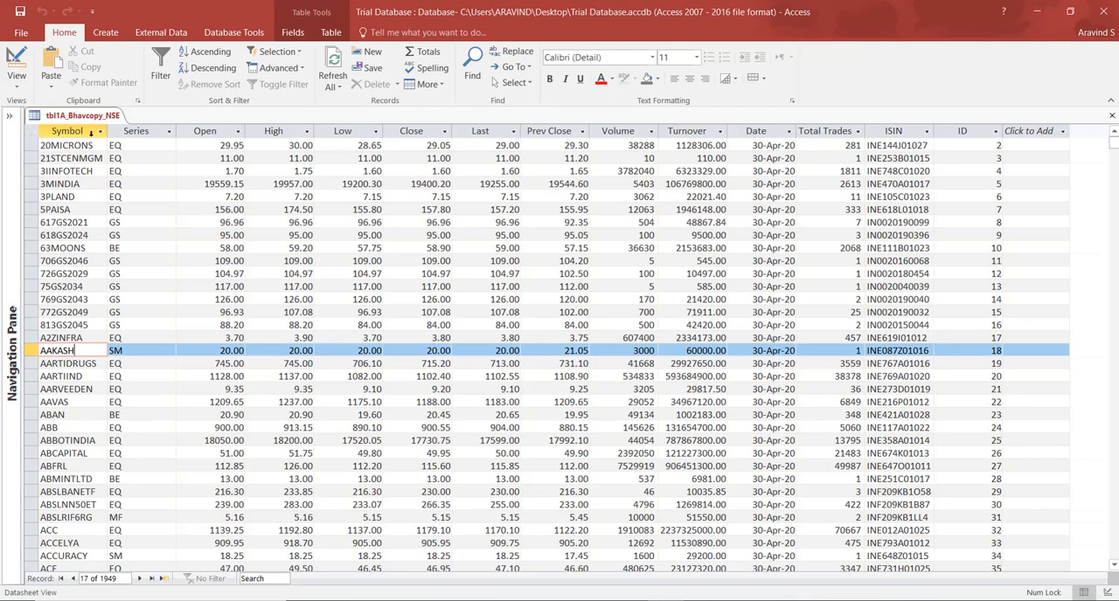
left_click(91, 131)
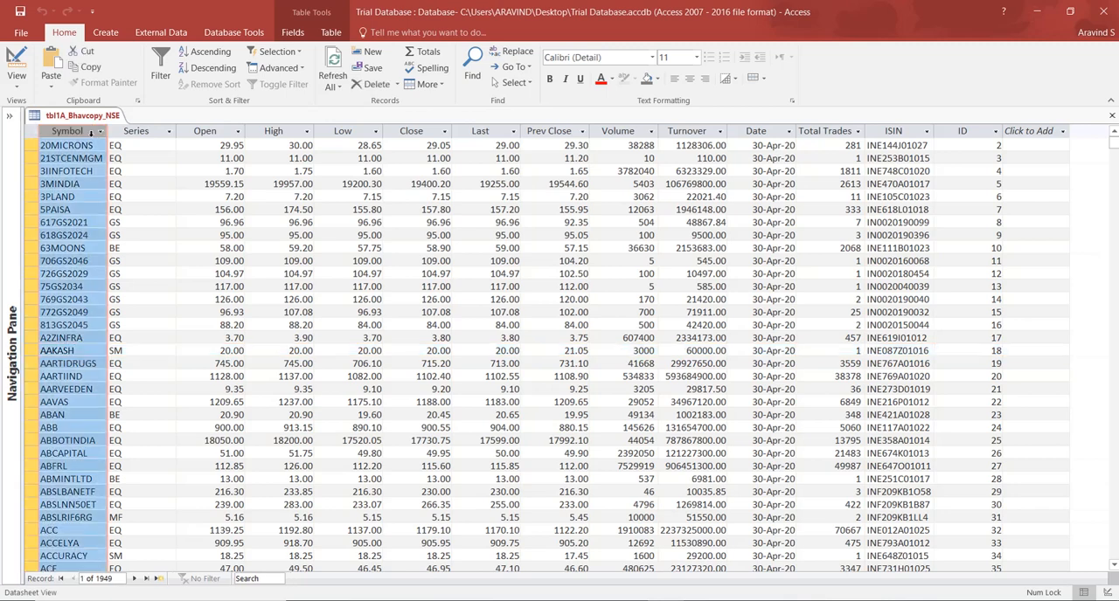
left_click(139, 132)
left_click(208, 133)
left_click(265, 131)
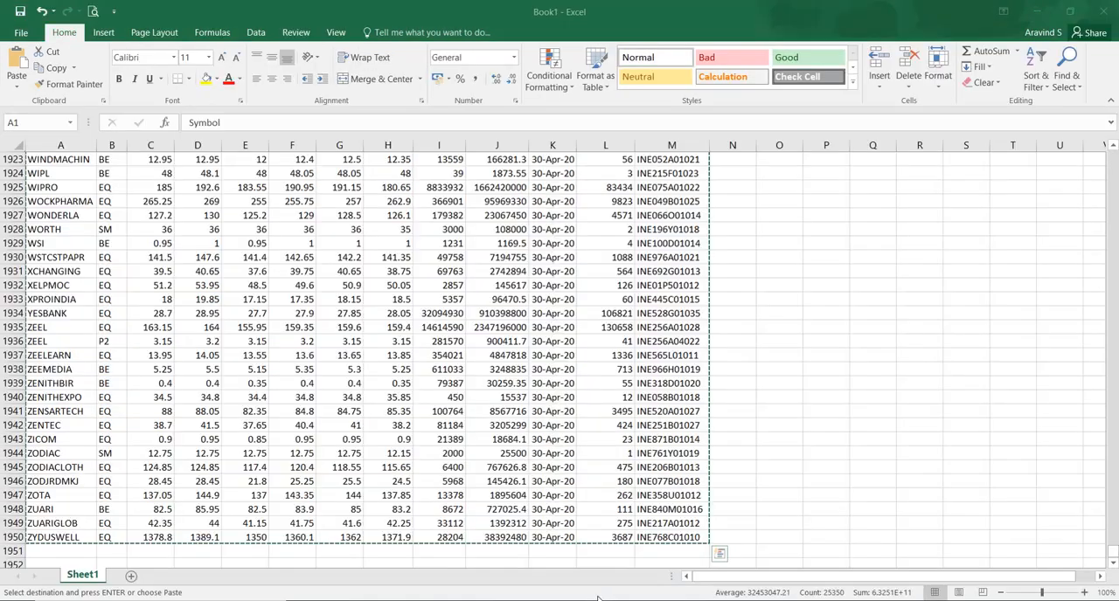
key("ctrl+a")
key("ctrl+c")
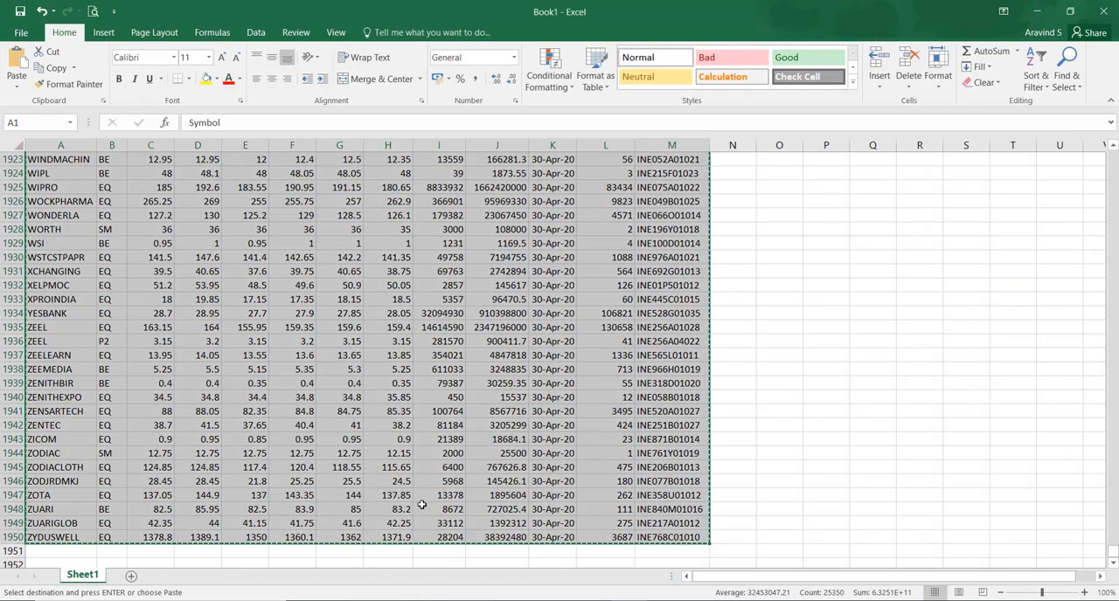
left_click_drag(1114, 552, 1114, 153)
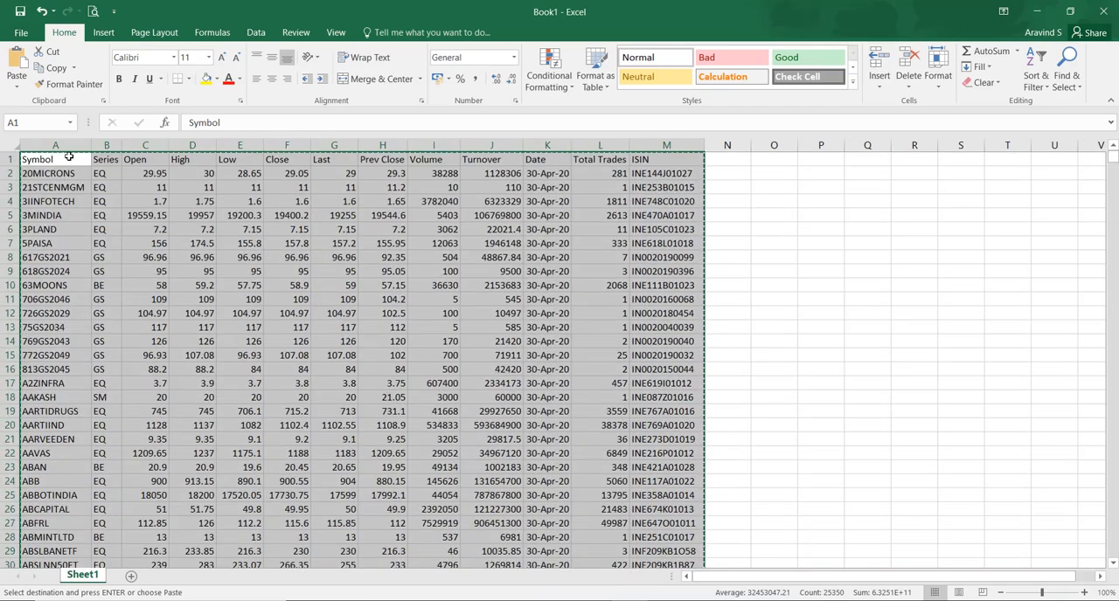
left_click_drag(53, 173, 218, 271)
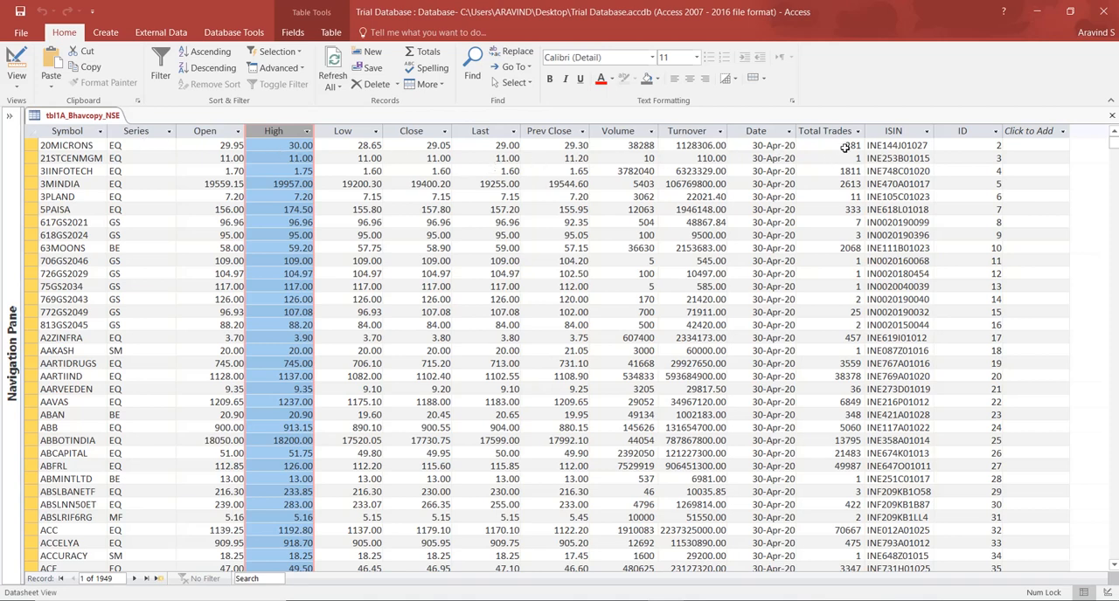
left_click(765, 144)
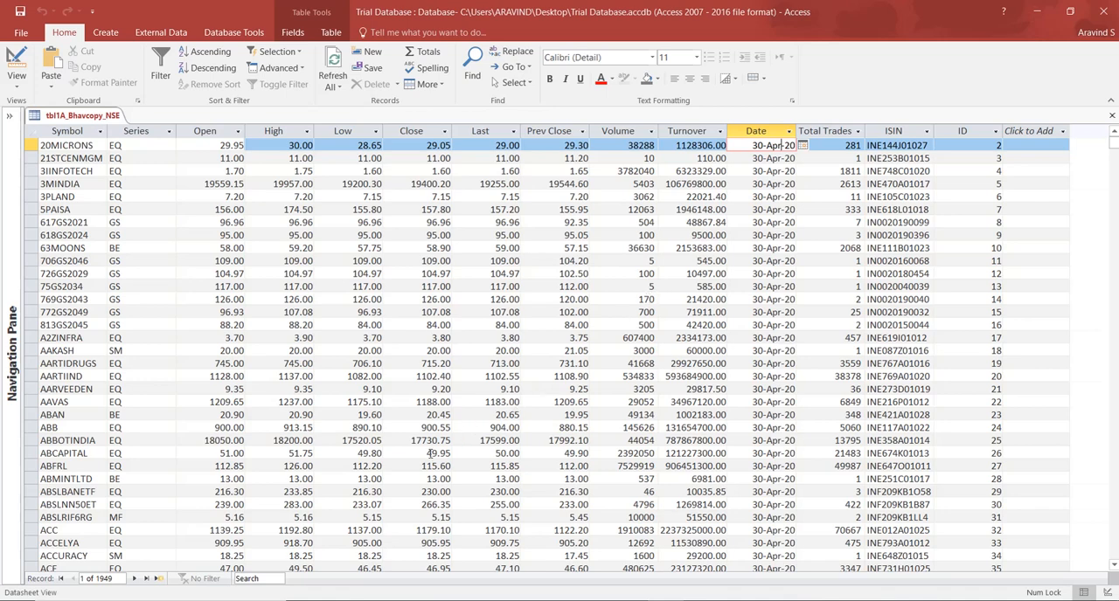
Search Windows for "regional" and open the Set regional format system settings.
key("super")
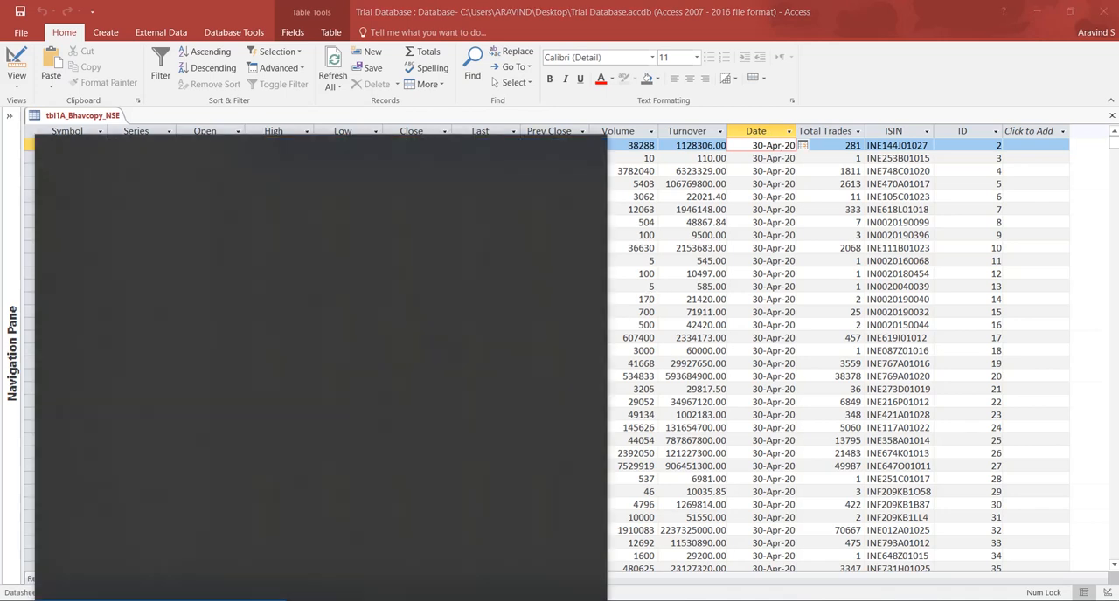
type("regiona")
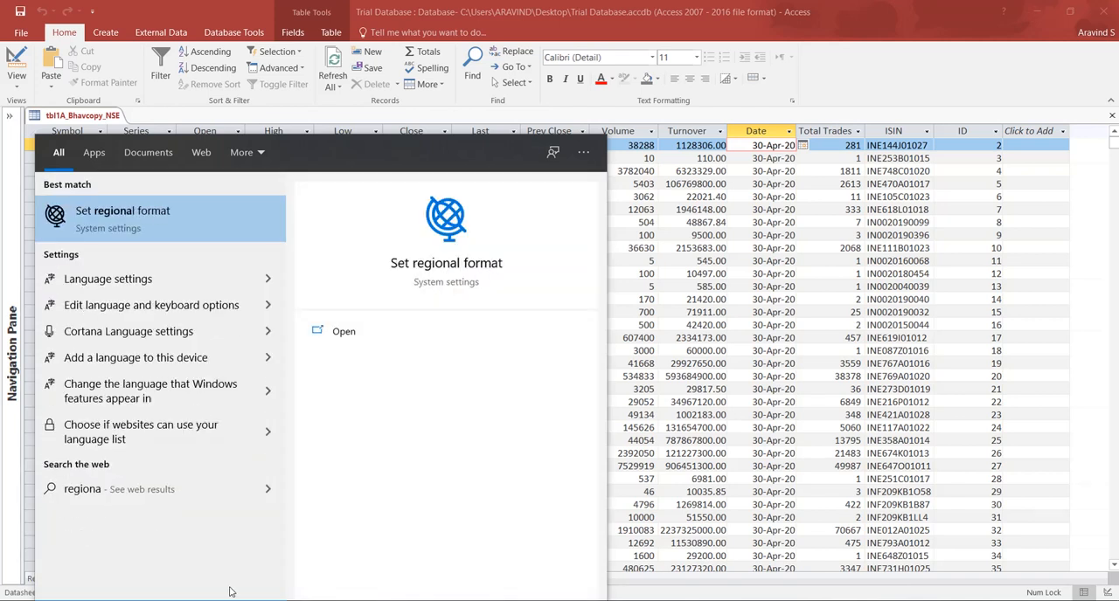
type("l")
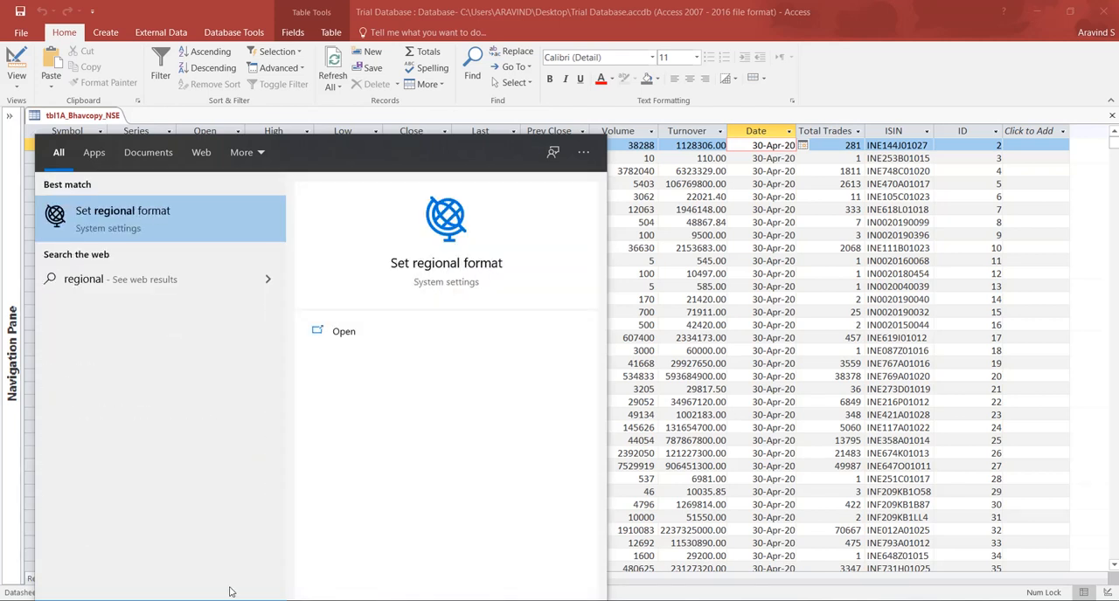
type(" se")
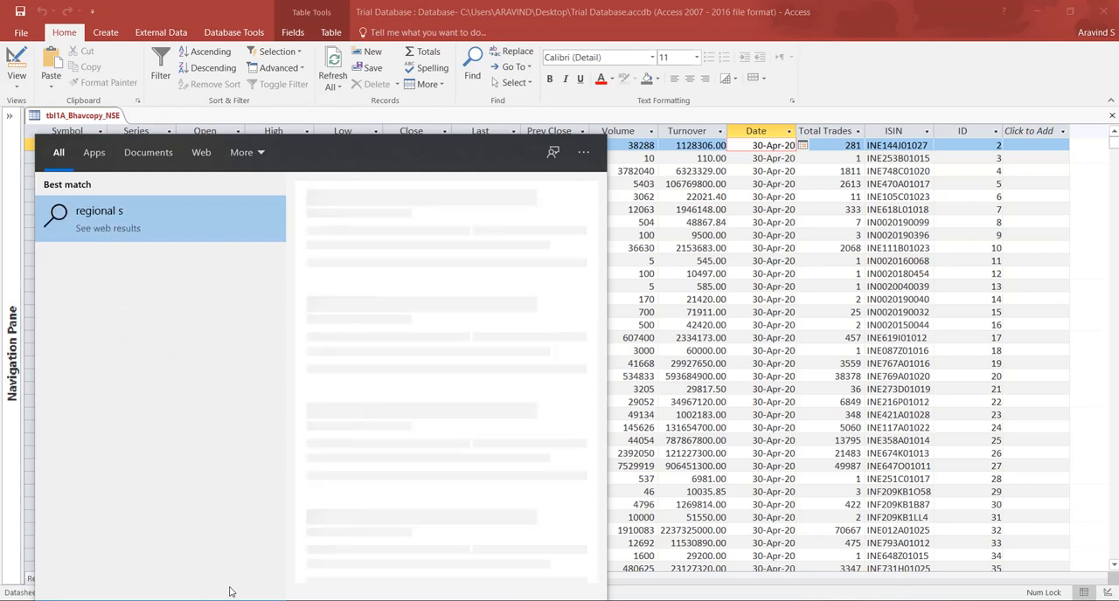
key("BackSpace")
key("BackSpace")
key("BackSpace")
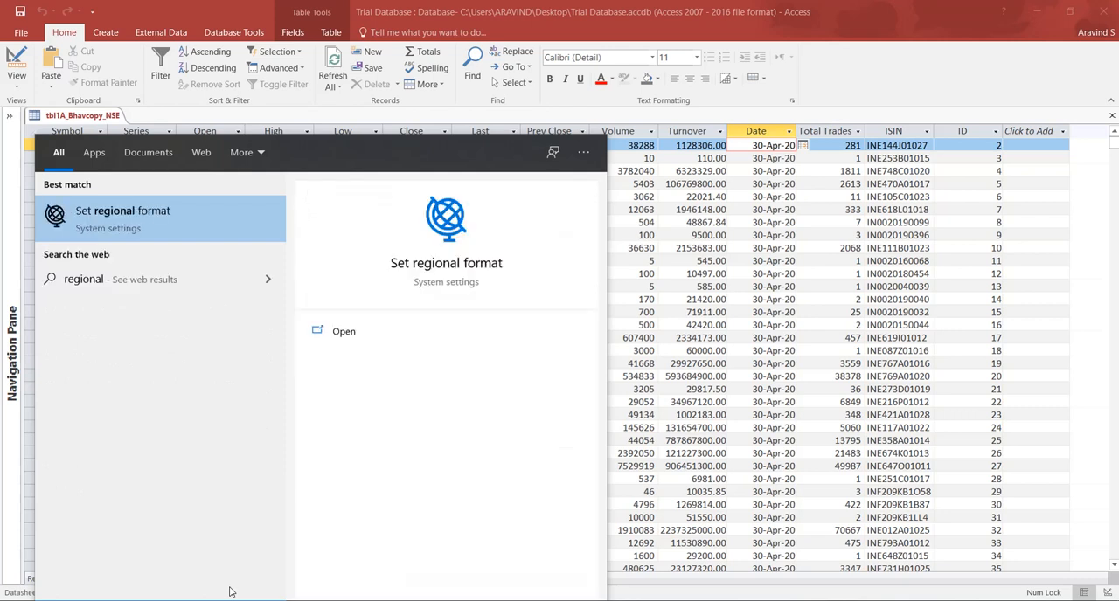
left_click(146, 219)
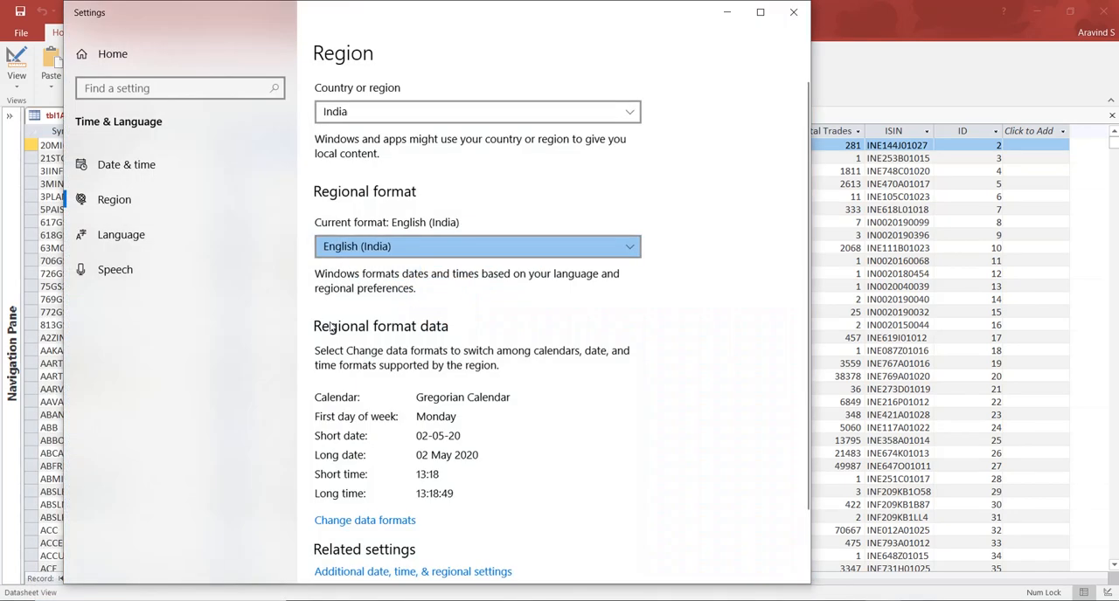
Look through the Date & time settings and follow the related link to date, time and regional formatting.
left_click(159, 165)
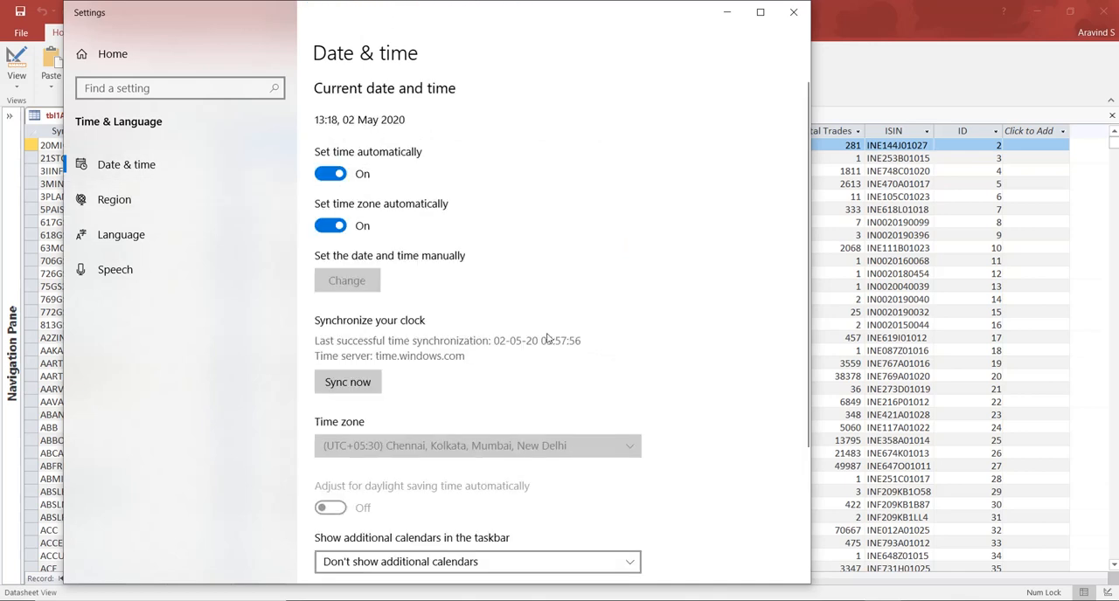
scroll(564, 394, "down", 1)
scroll(563, 395, "down", 2)
scroll(568, 410, "down", 3)
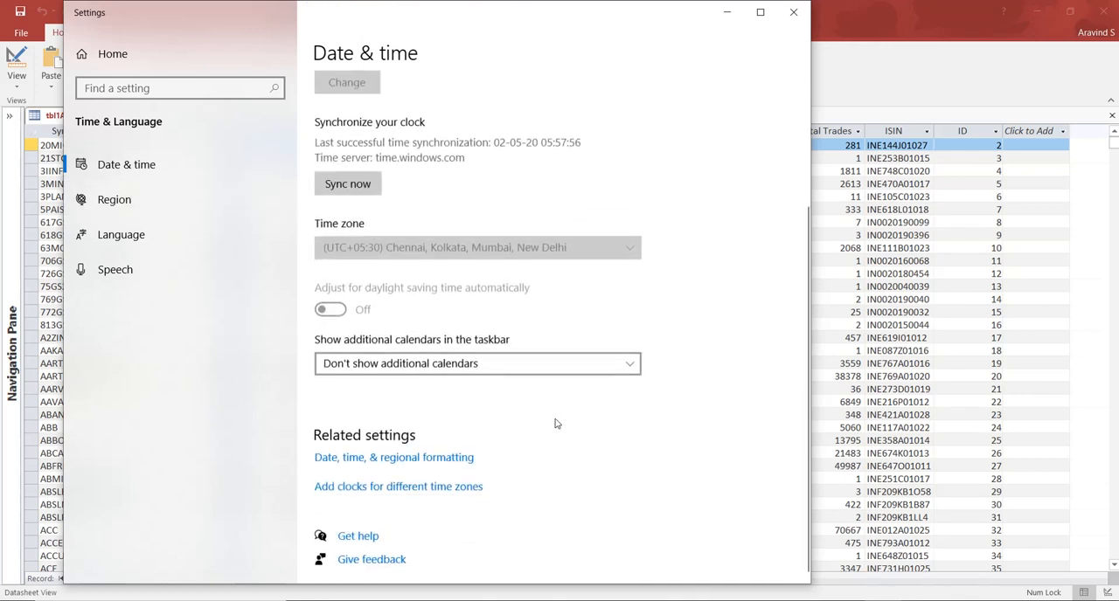
left_click(430, 461)
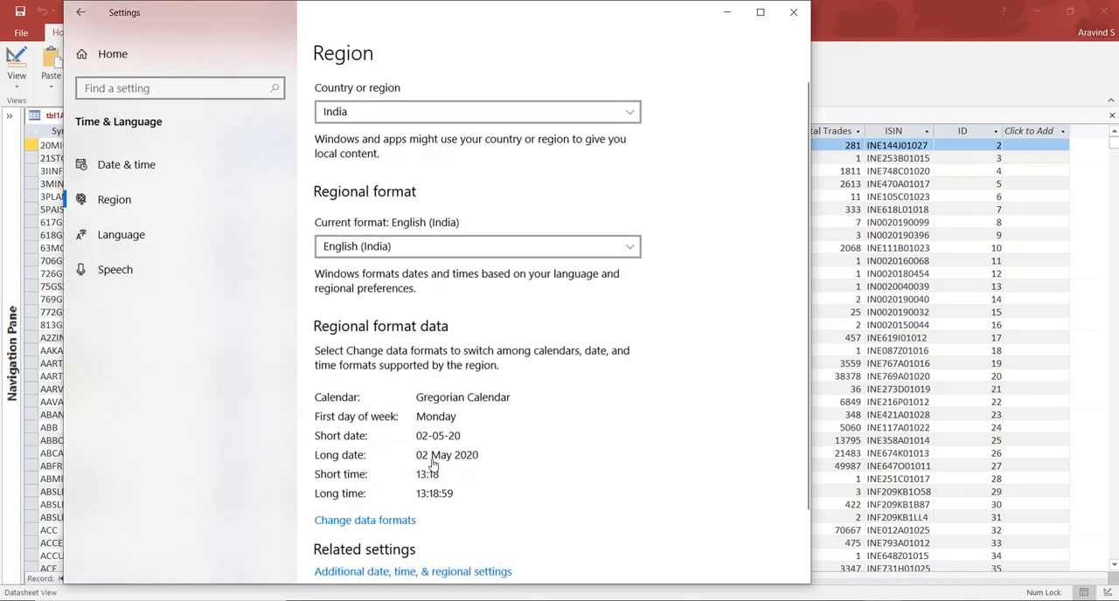
Review the available short date and long date formats in the regional data format settings, and close Settings without changing them.
scroll(446, 455, "down", 2)
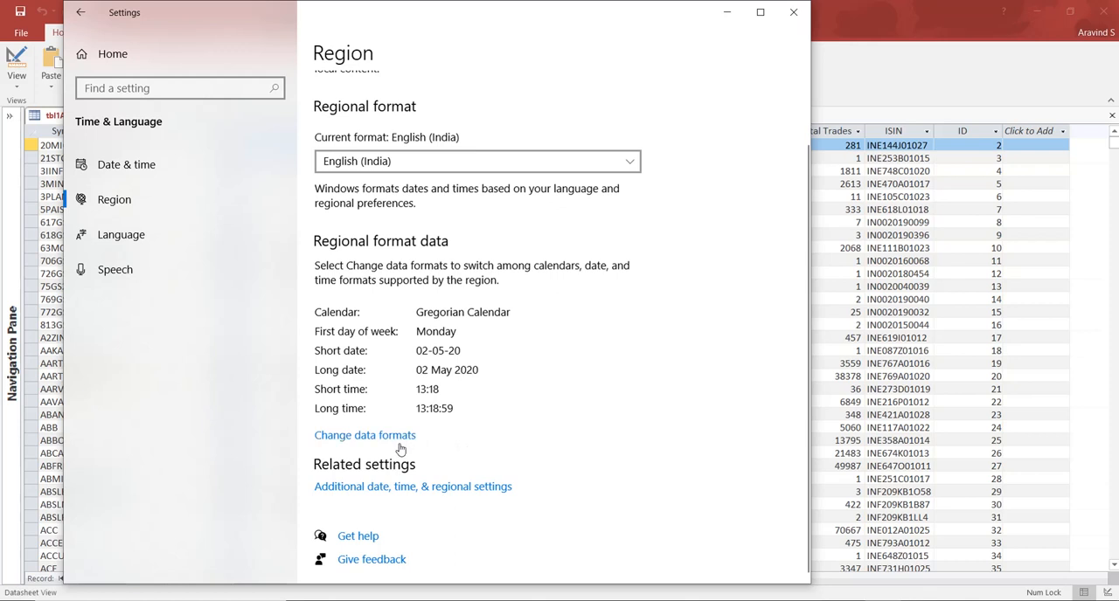
left_click(407, 436)
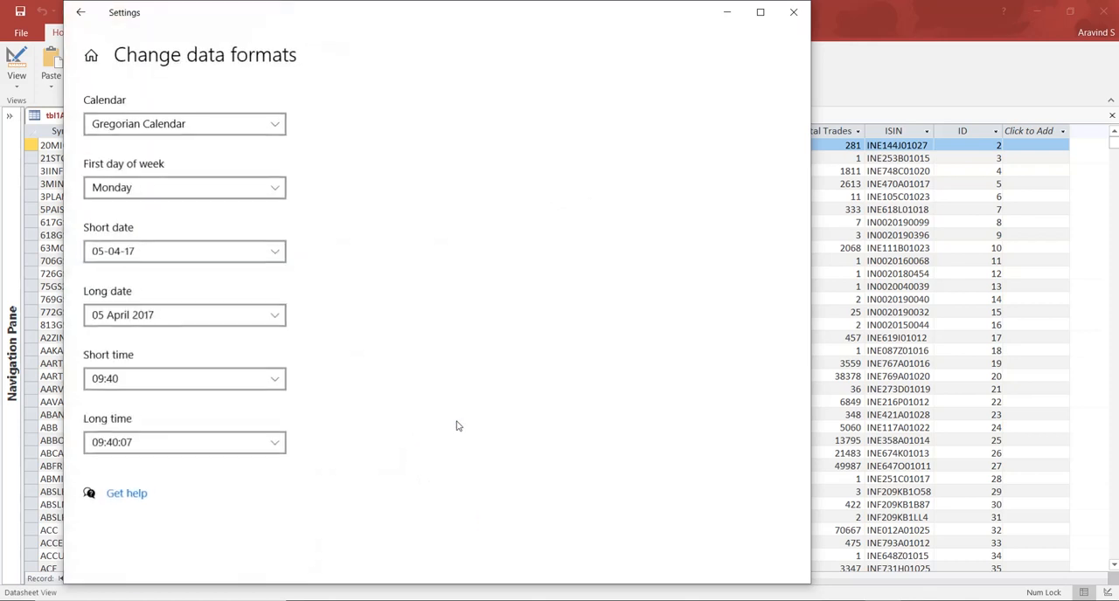
left_click(276, 252)
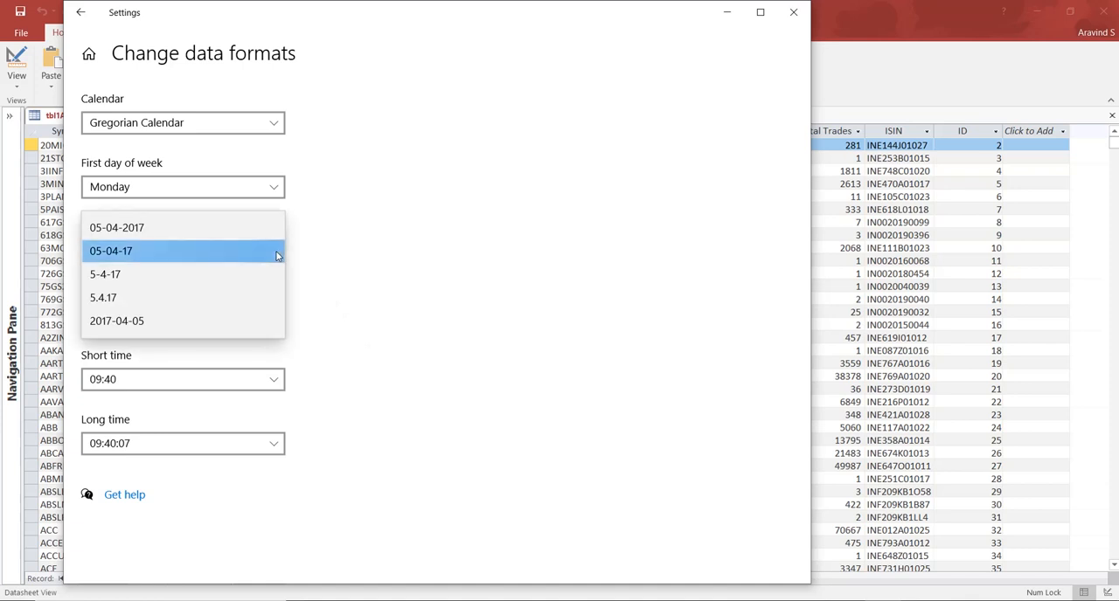
left_click(276, 253)
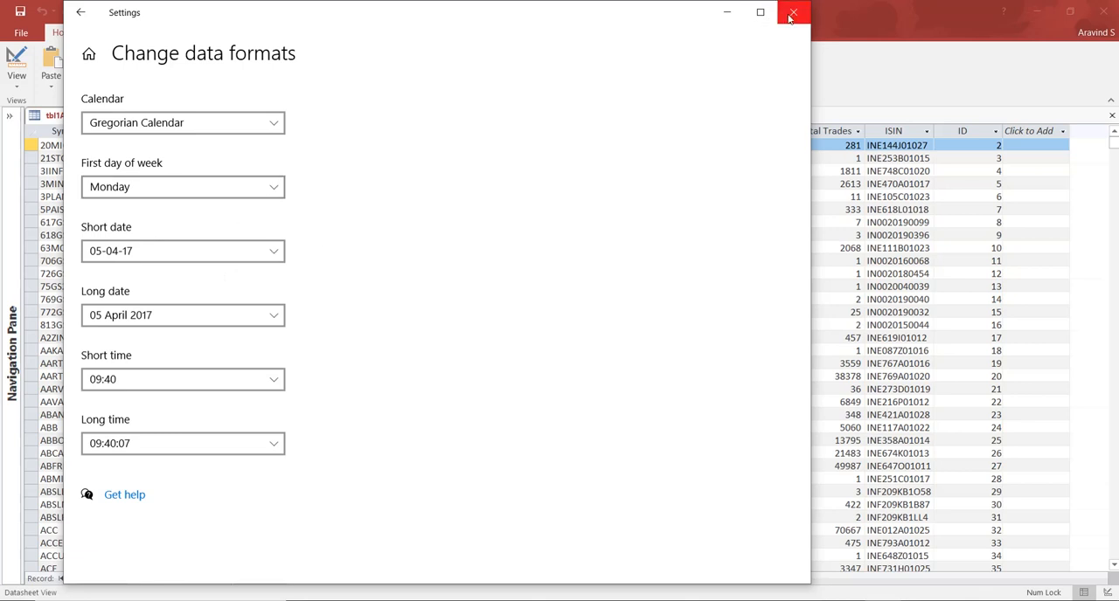
left_click(281, 256)
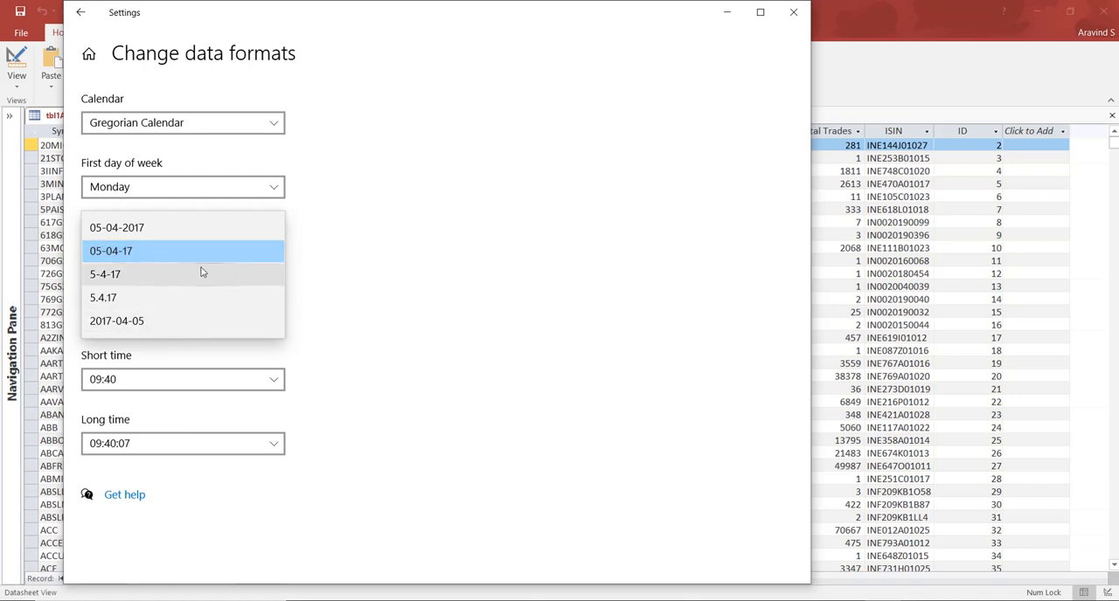
left_click(349, 277)
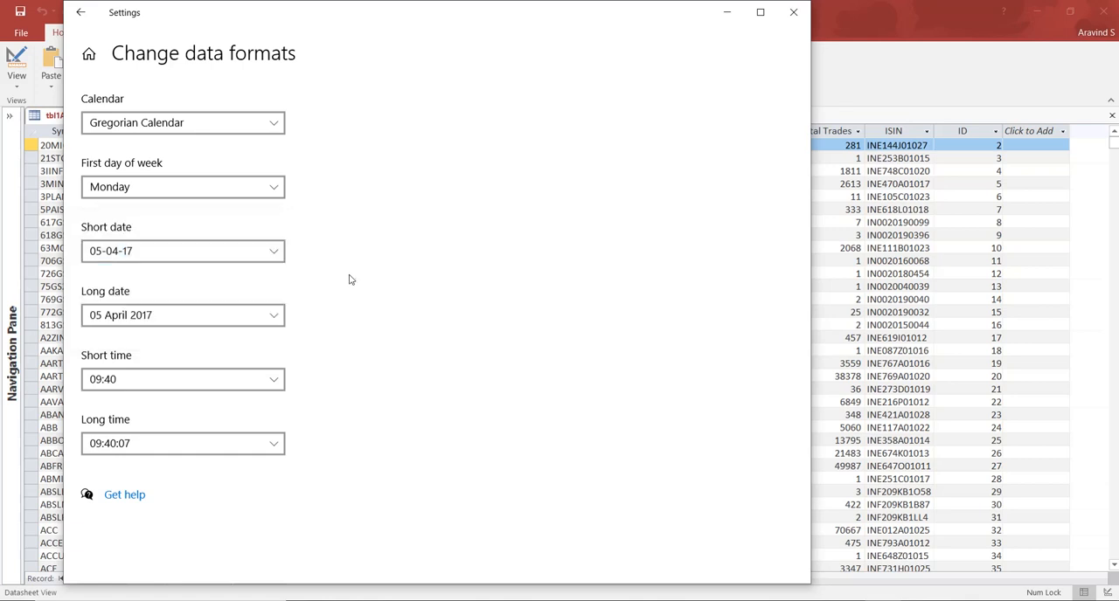
left_click(270, 318)
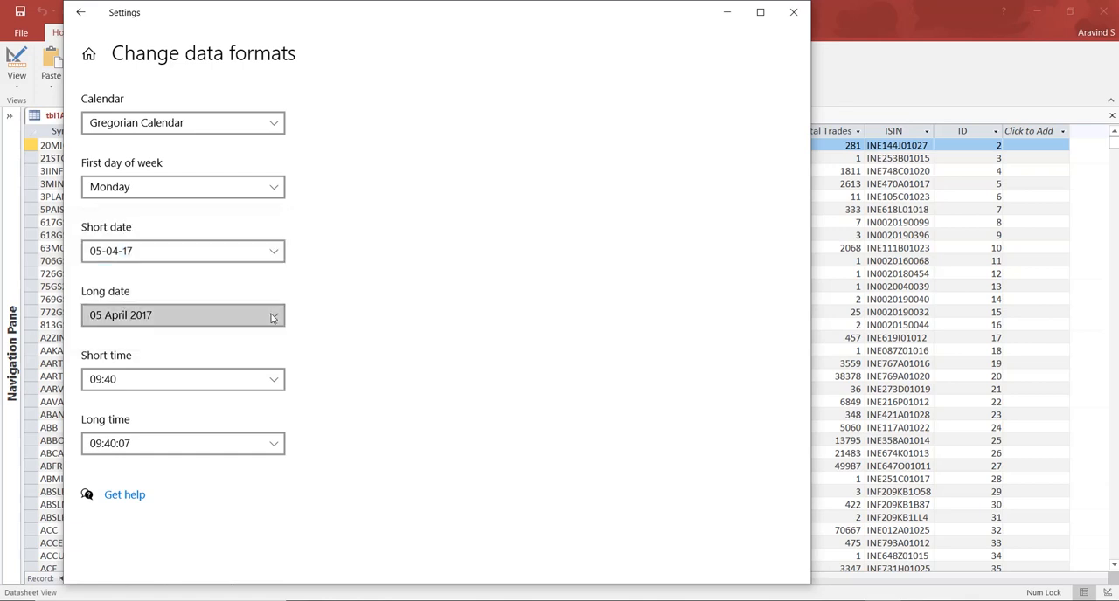
left_click(341, 301)
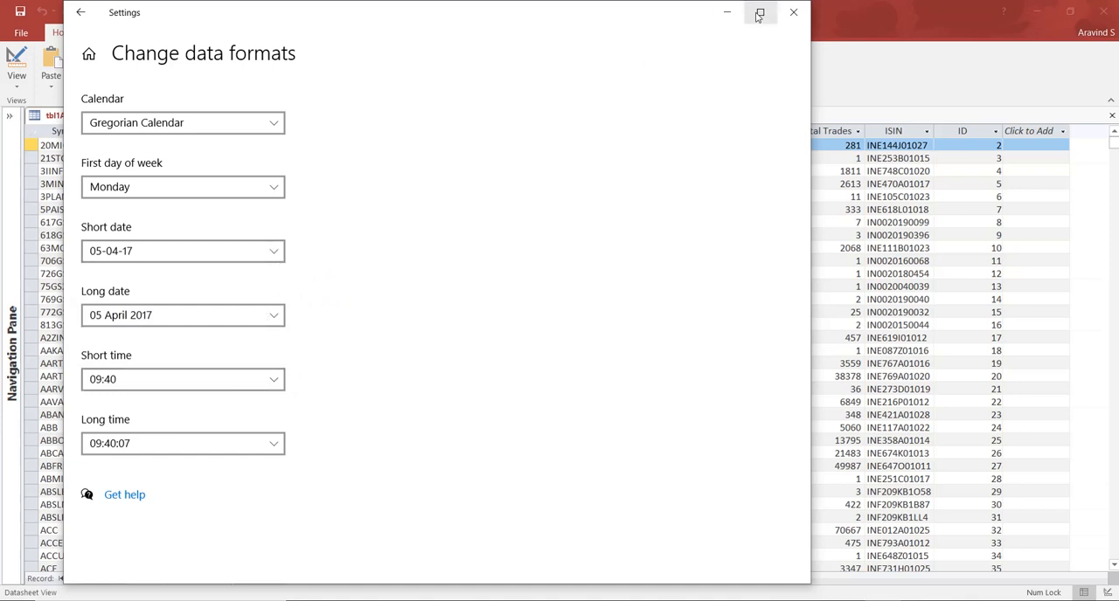
left_click(793, 12)
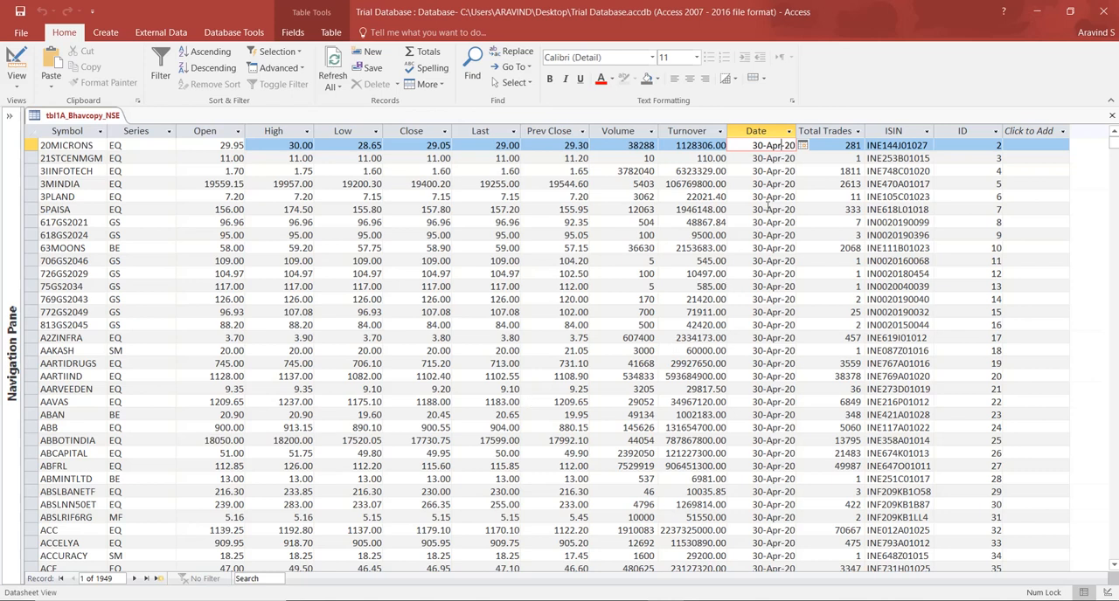
Examine the Date value of the 20MICRONS record and its date picker in the tbl1A_Bhavcopy_NSE datasheet.
left_click(802, 146)
left_click(803, 145)
left_click(803, 145)
left_click(803, 145)
mouse_move(1114, 149)
left_mouse_down()
mouse_move(1115, 570)
mouse_move(1114, 145)
left_mouse_up()
scroll(1086, 511, "up", 4)
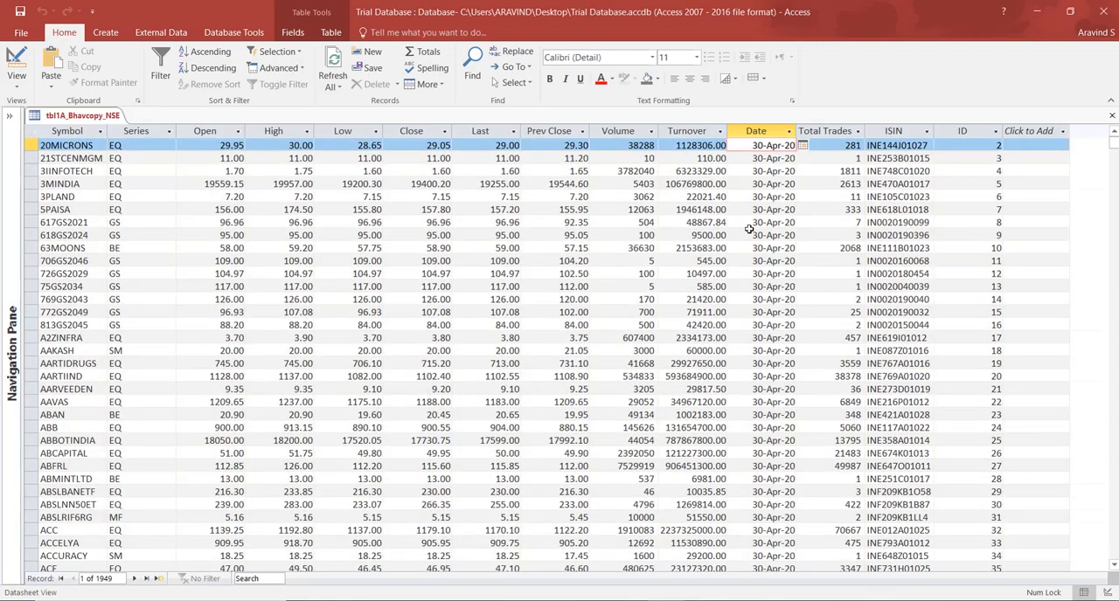
left_click(703, 234)
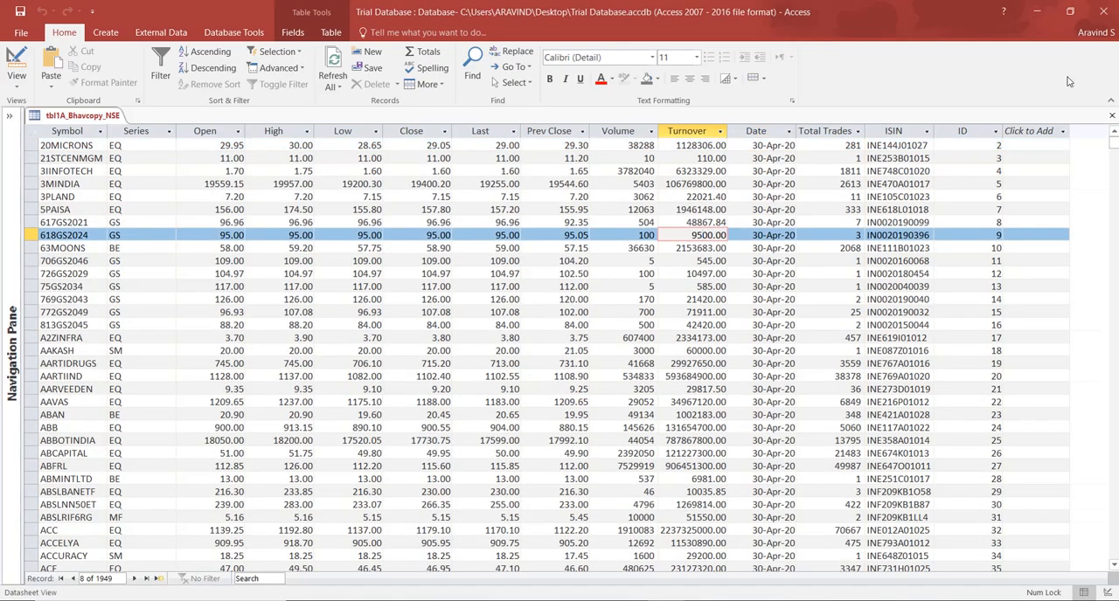
left_click(1112, 117)
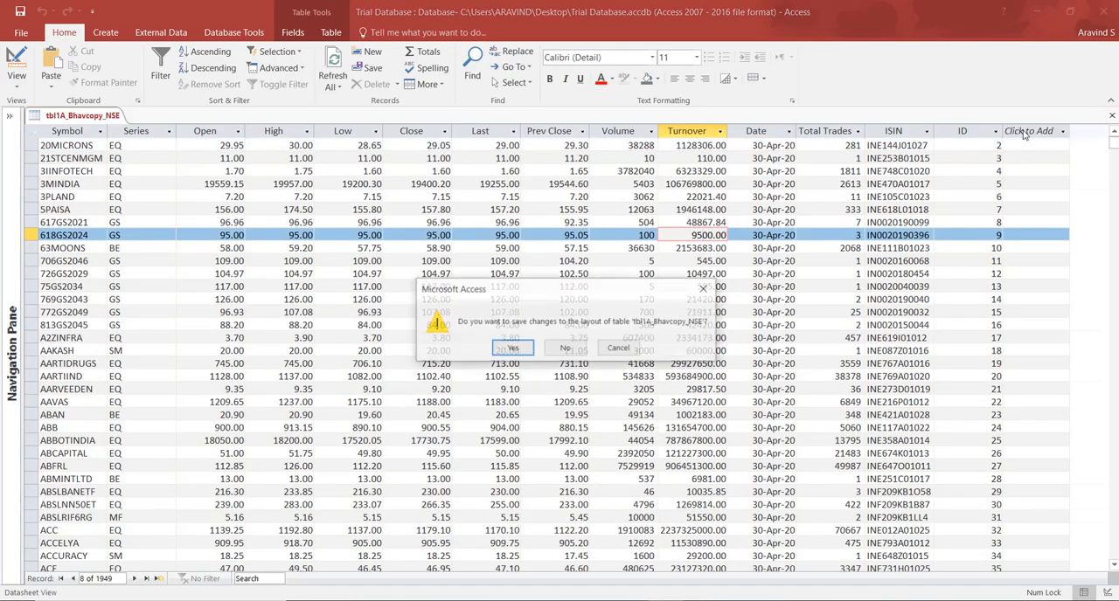
left_click(575, 350)
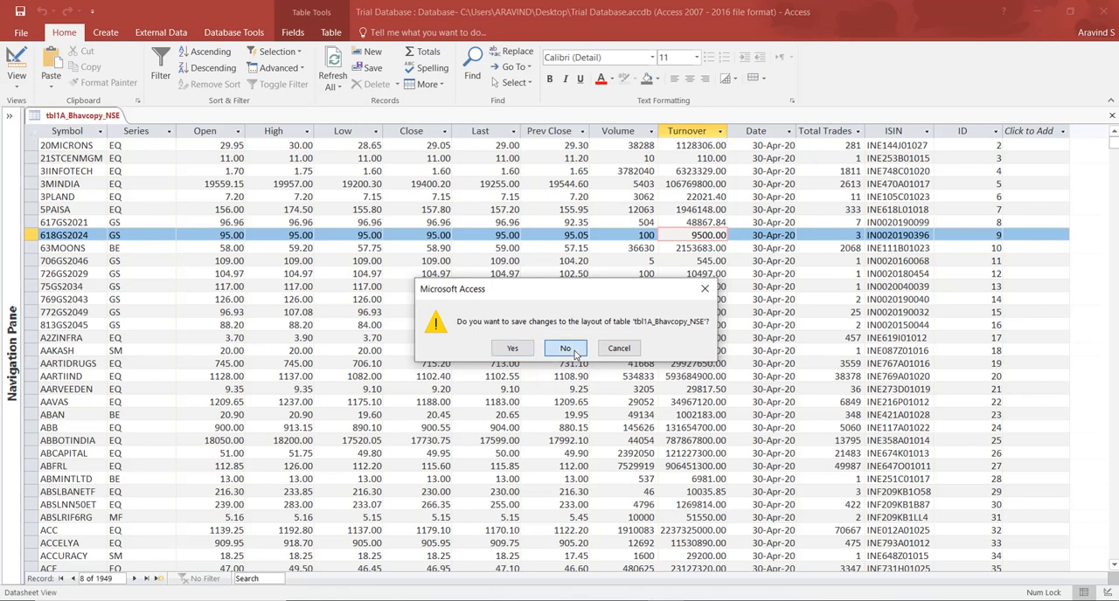
left_click(616, 350)
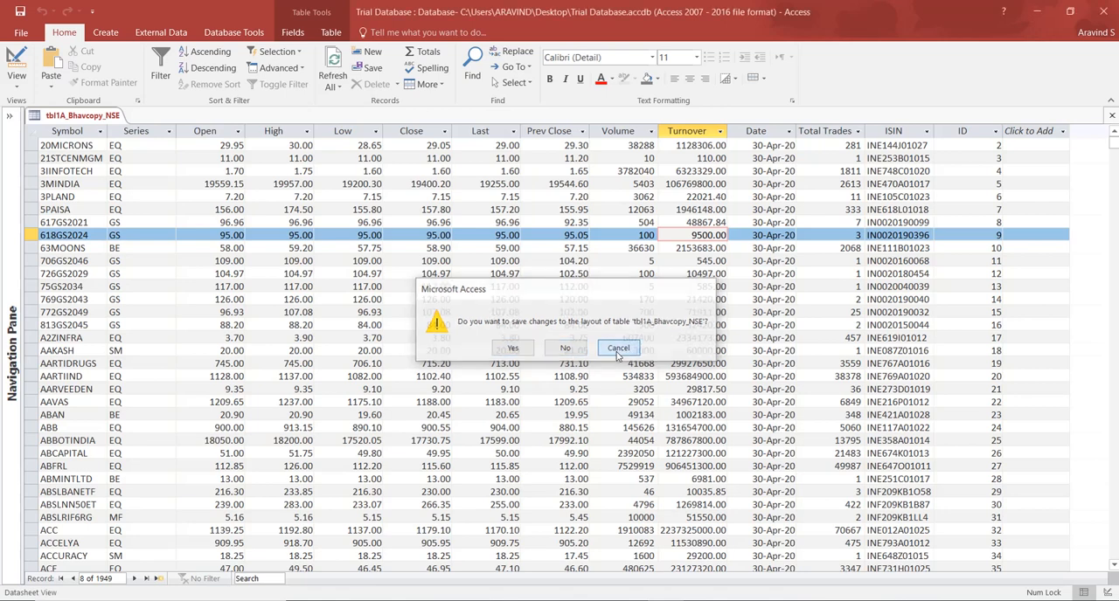
left_click(600, 350)
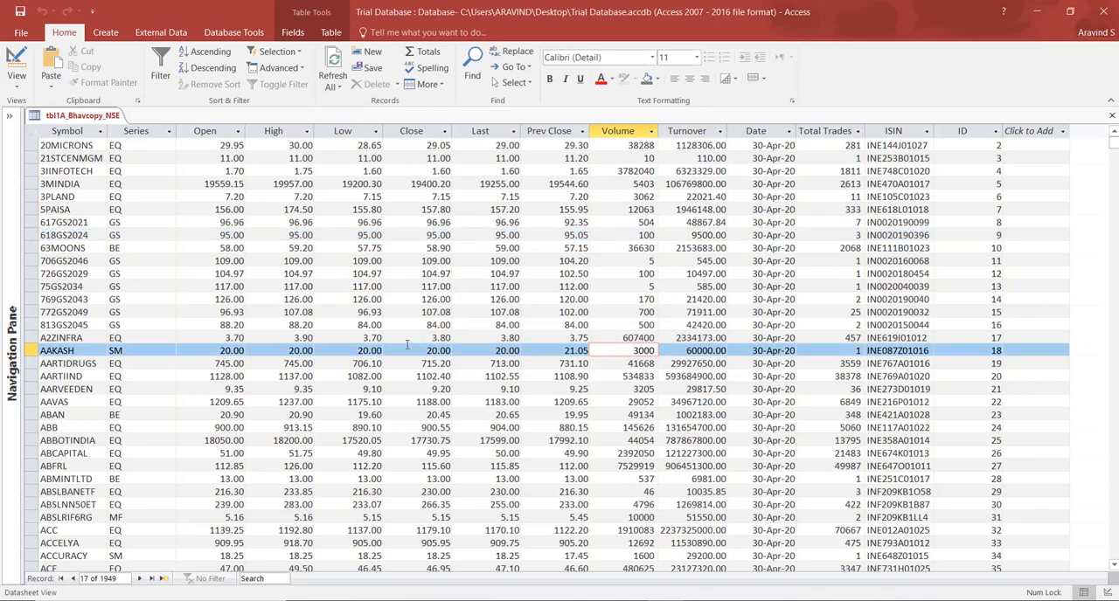
left_click(173, 376)
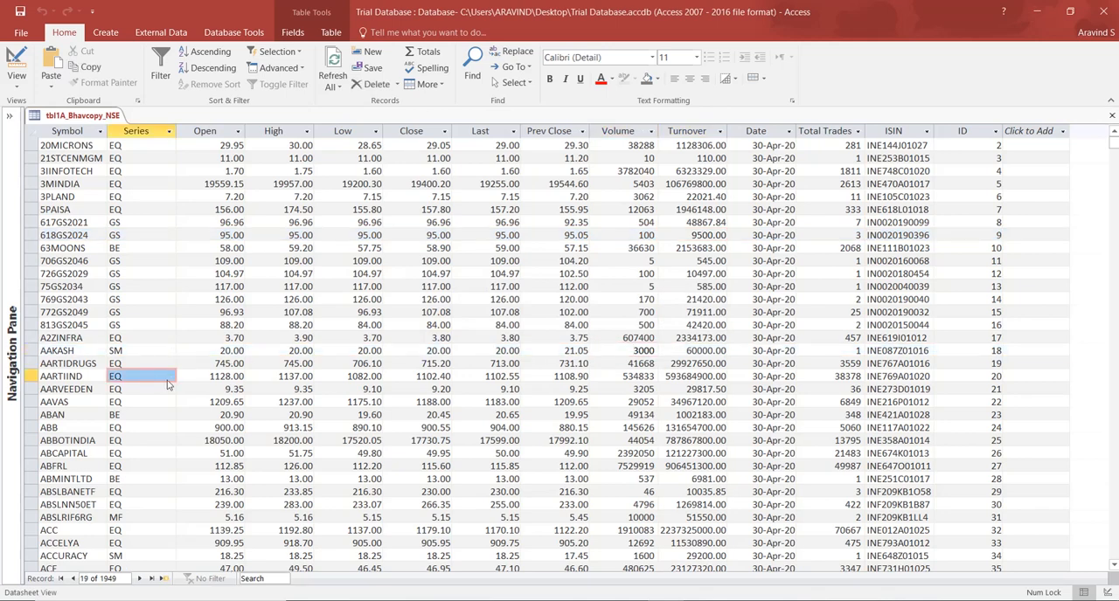
left_click(69, 389)
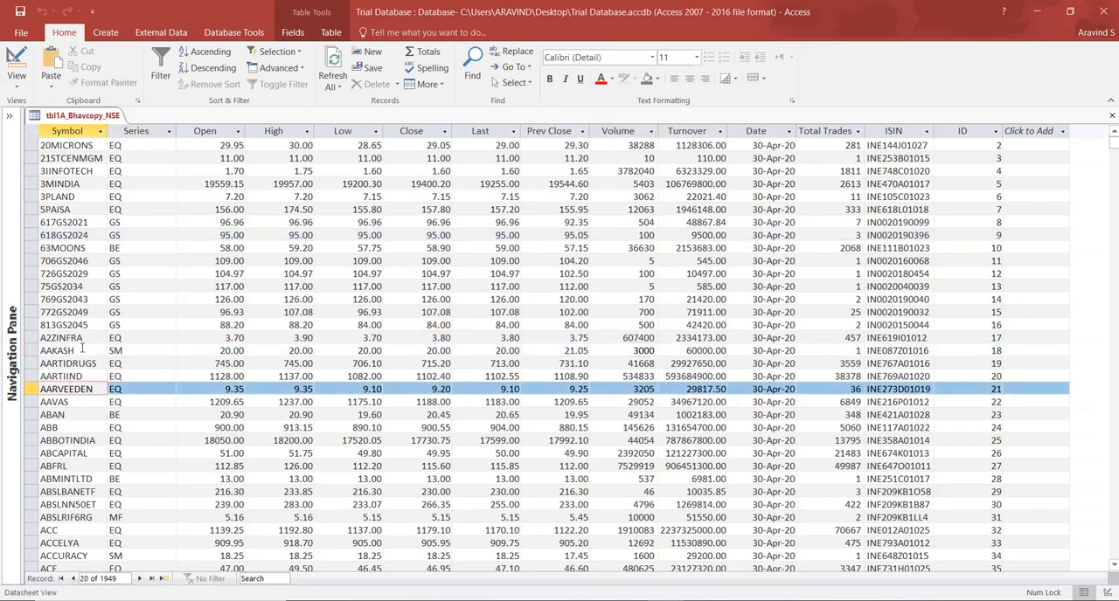
Close tbl1A_Bhavcopy_NSE without saving its layout changes, and briefly reopen the table to check its datasheet.
left_click(1112, 115)
left_click(548, 349)
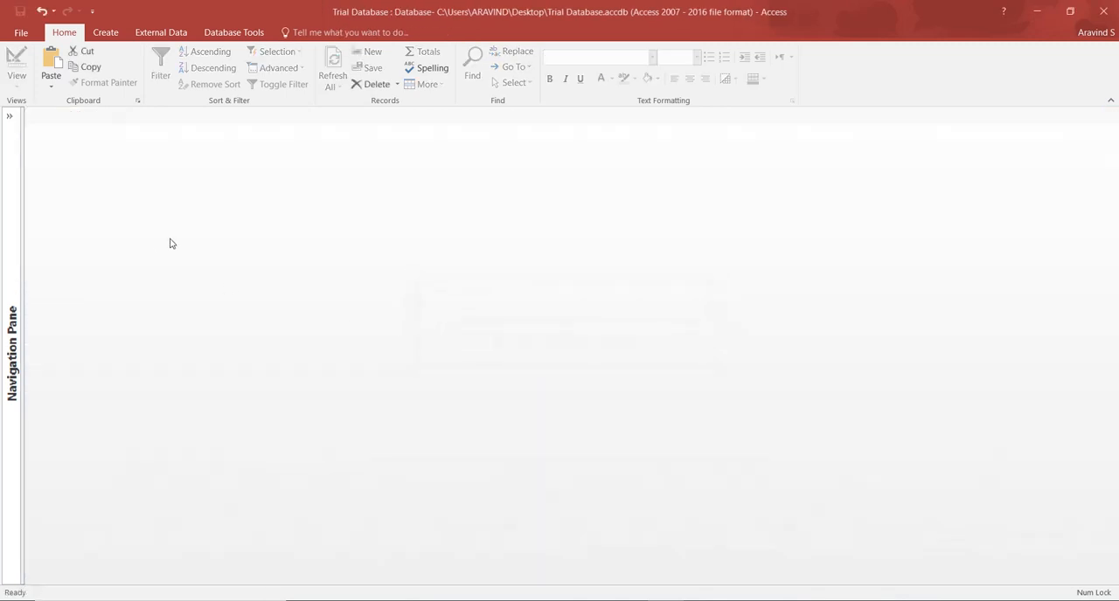
left_click(14, 123)
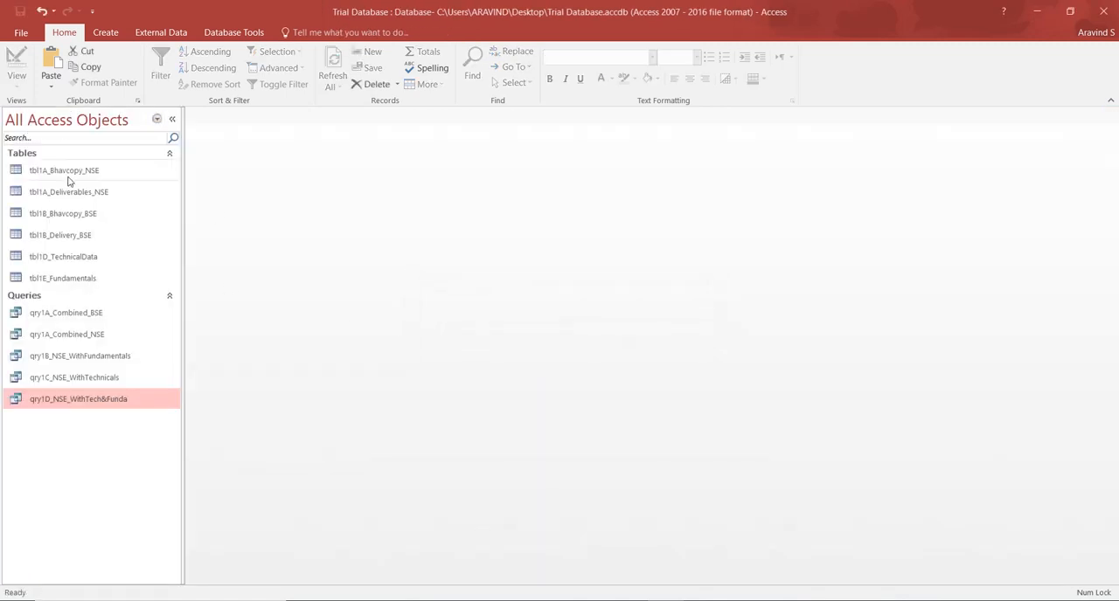
double_click(66, 170)
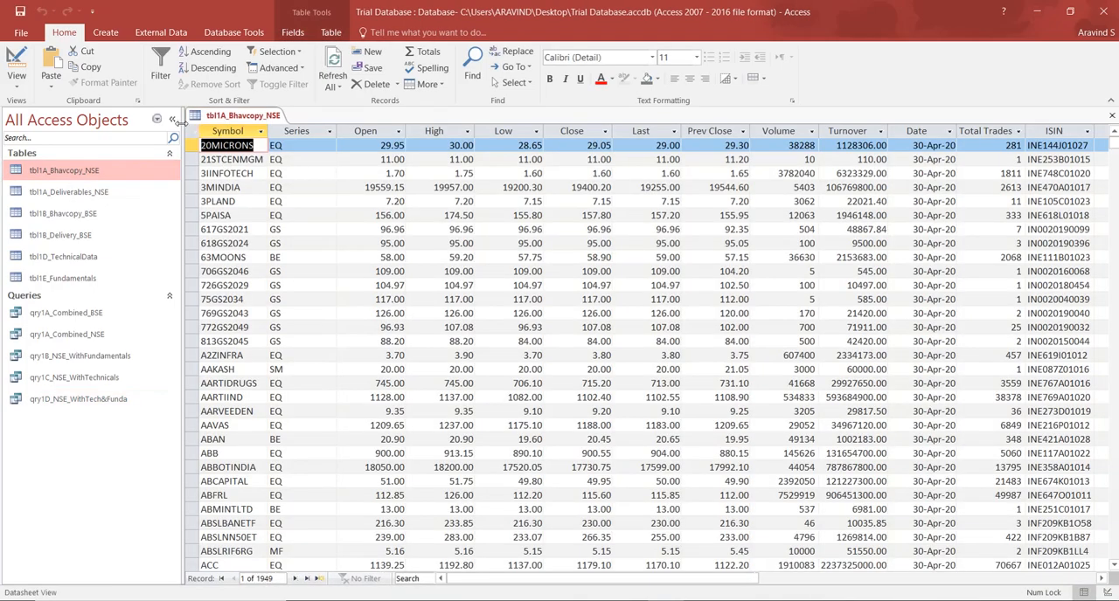
left_click(171, 118)
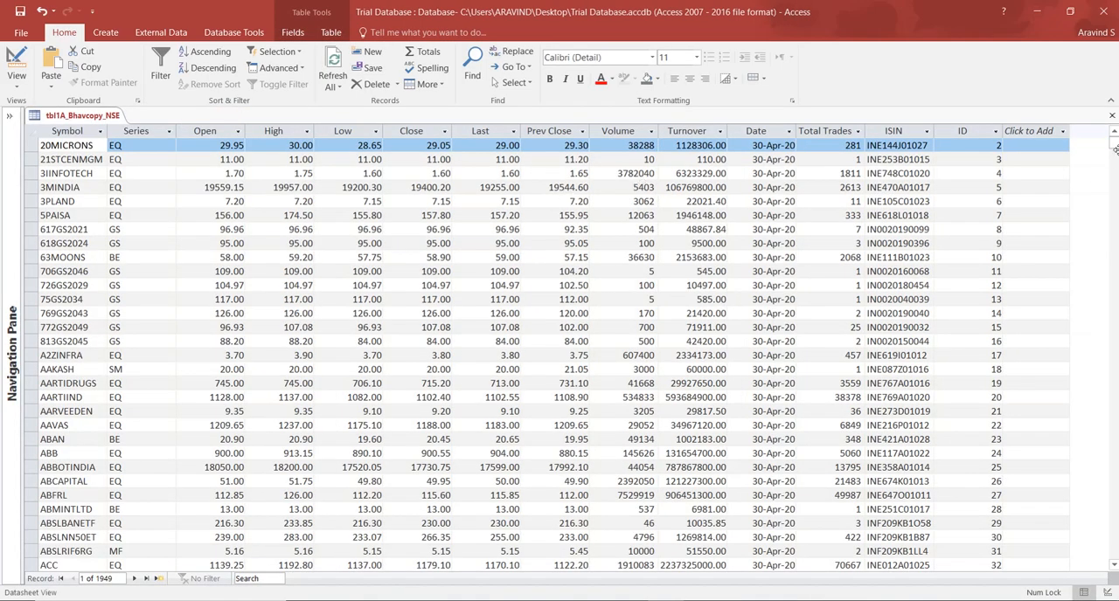
left_click(1113, 116)
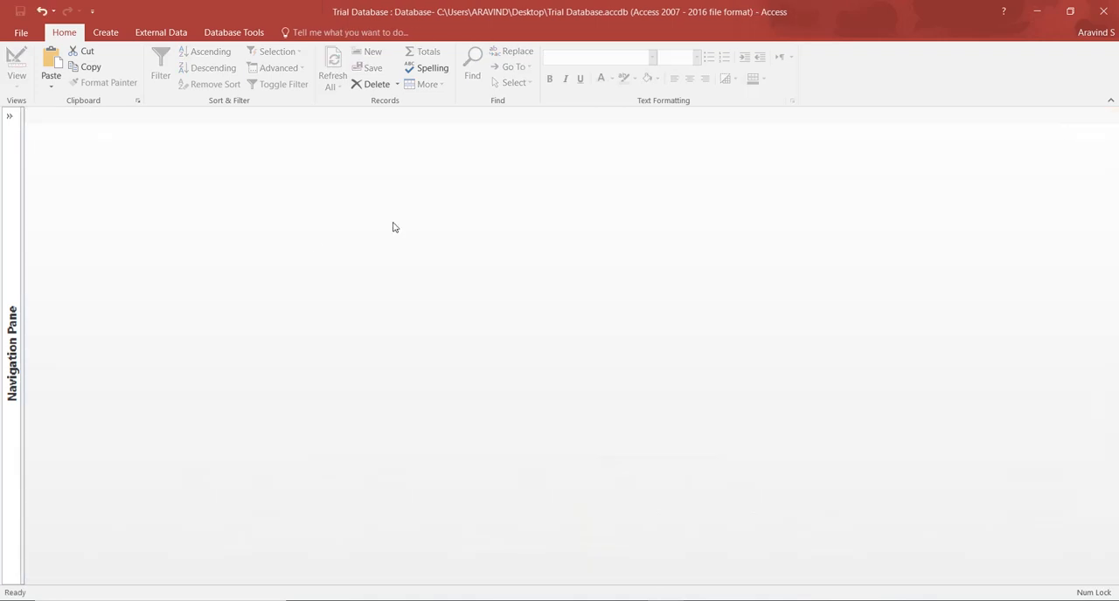
Look through the tables tbl1A_Deliverables_NSE, tbl1B_Bhavcopy_BSE and tbl1B_Delivery_BSE, and close all three.
left_click(10, 117)
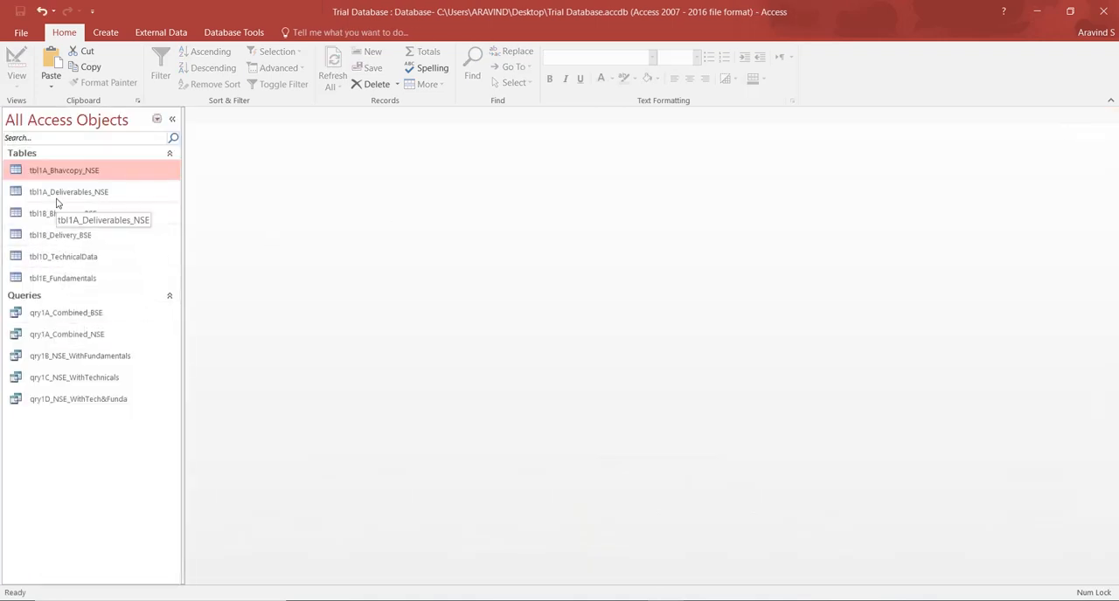
double_click(65, 197)
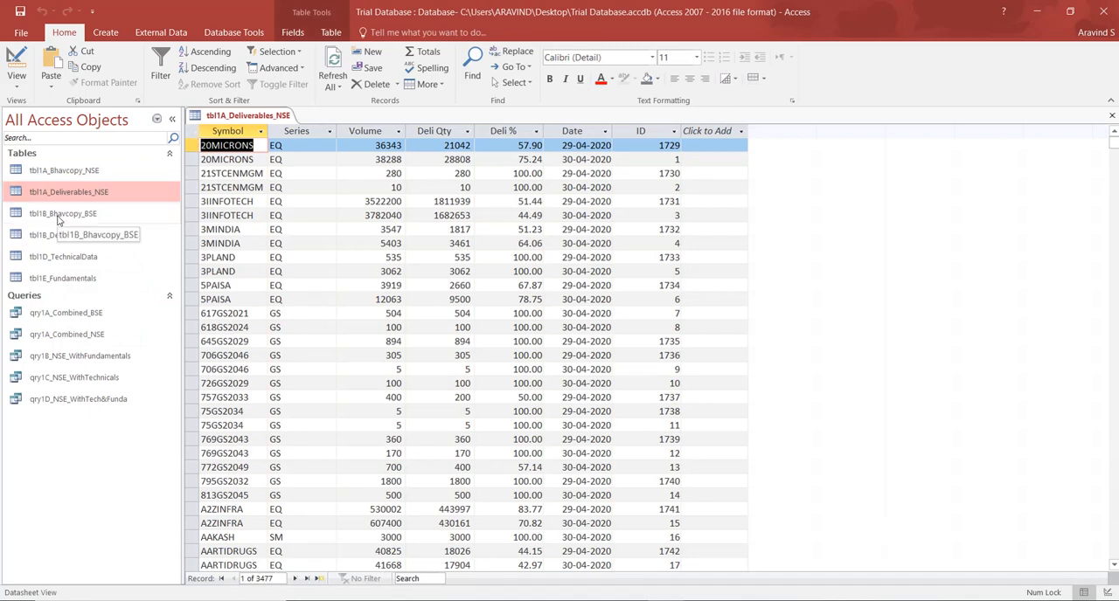
double_click(58, 217)
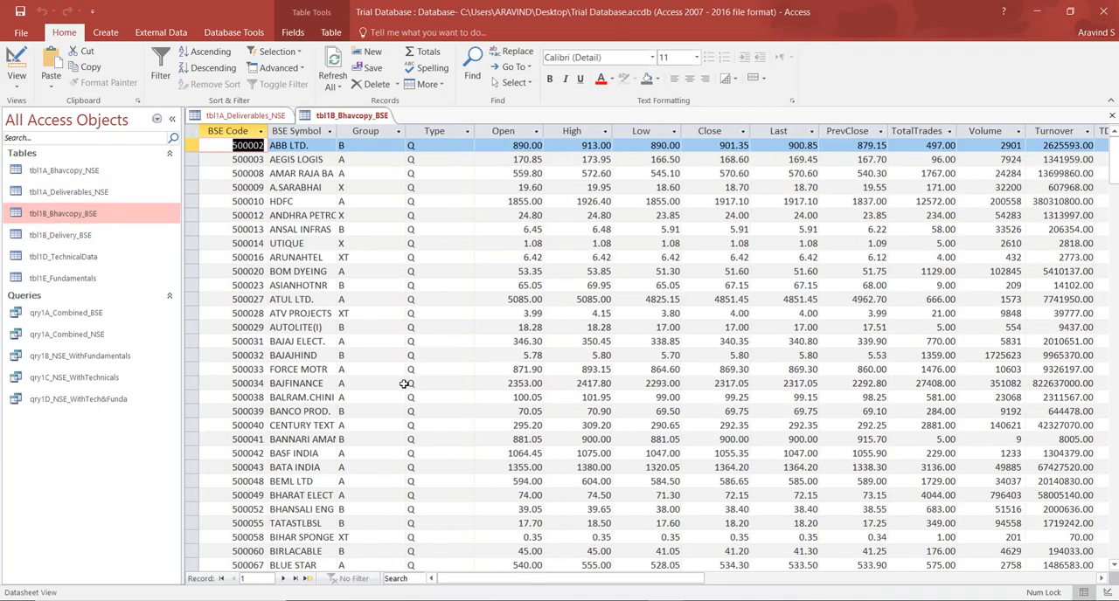
left_click_drag(503, 581, 562, 587)
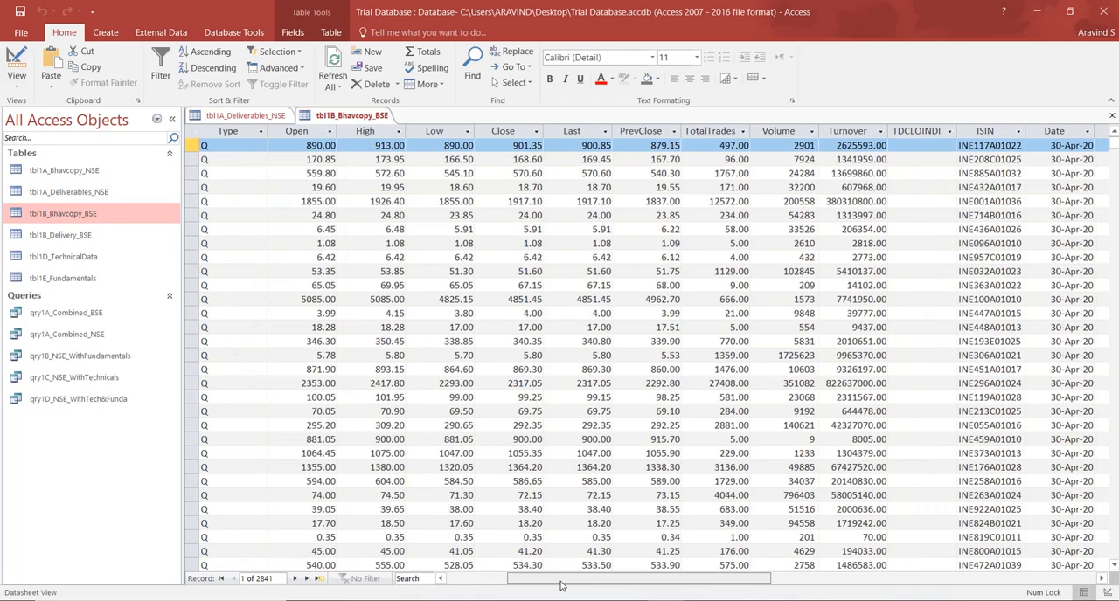
double_click(54, 236)
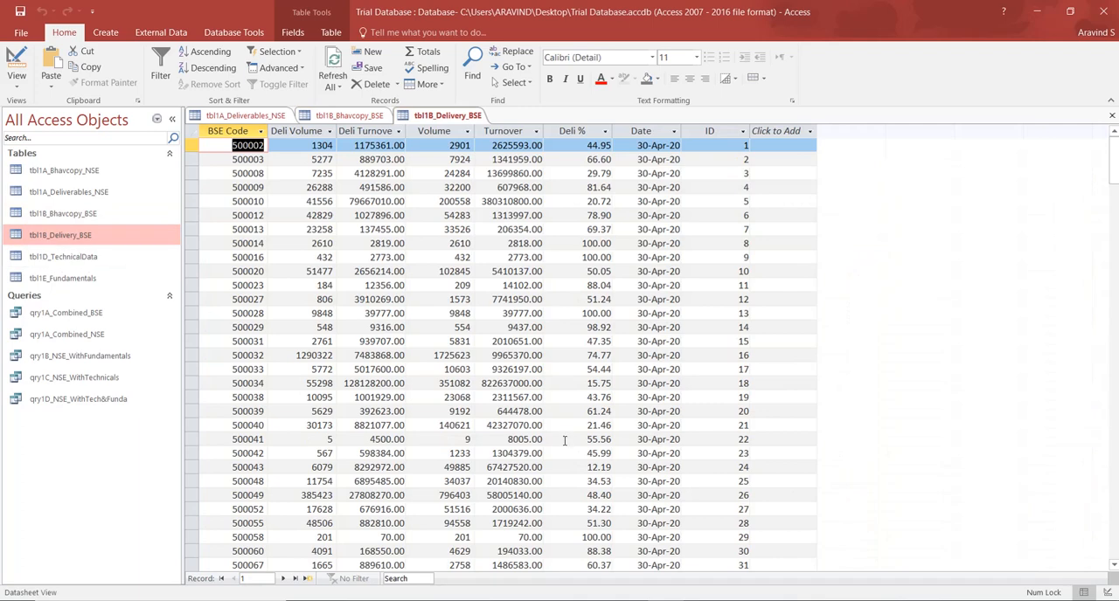
left_click(1112, 116)
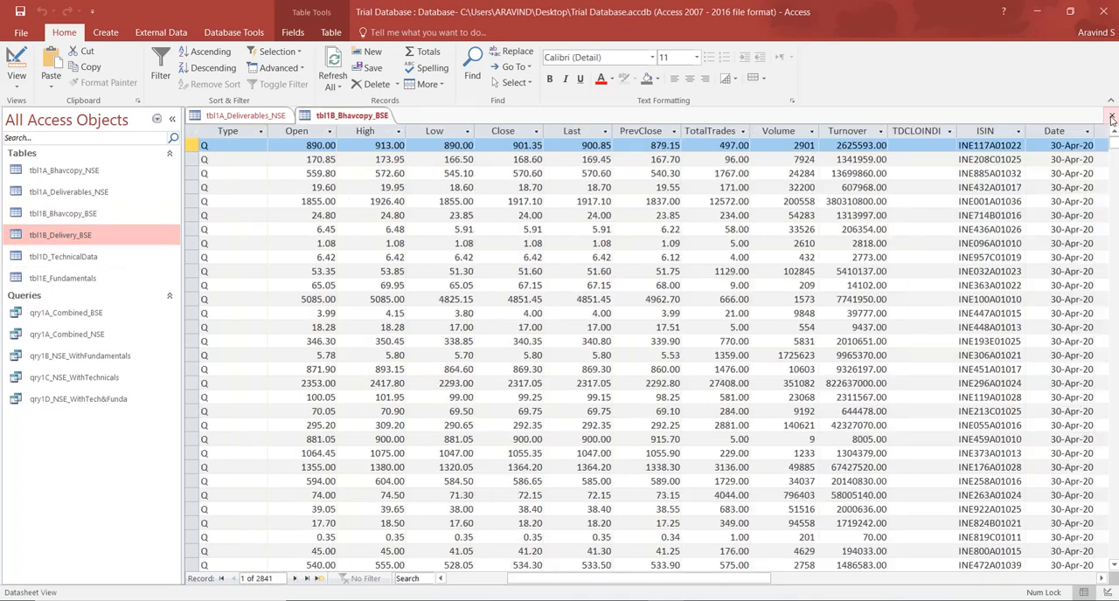
left_click(1112, 116)
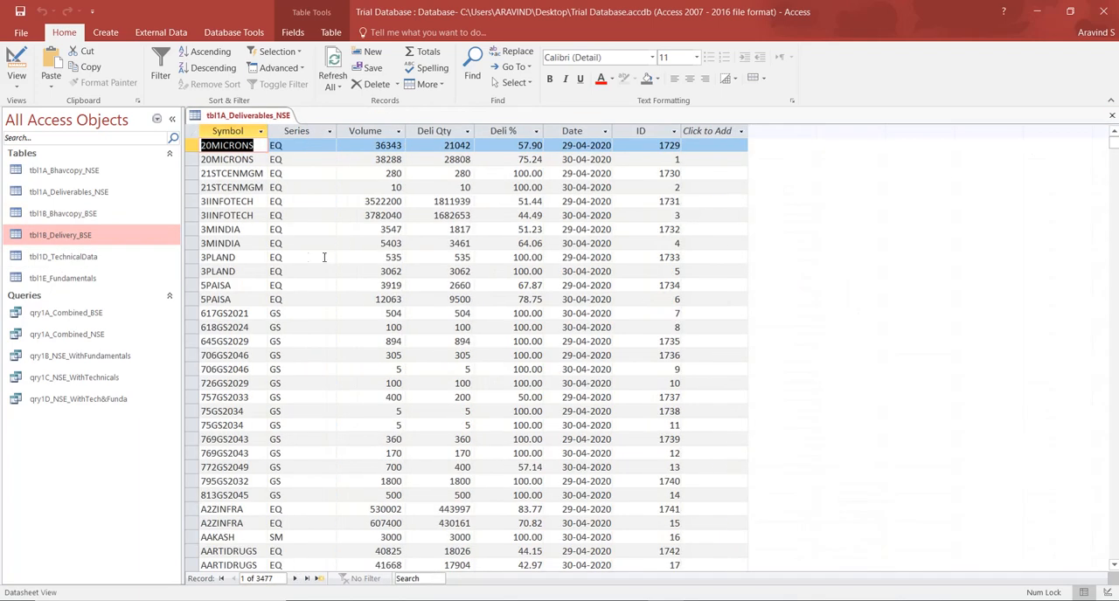
left_click(1112, 115)
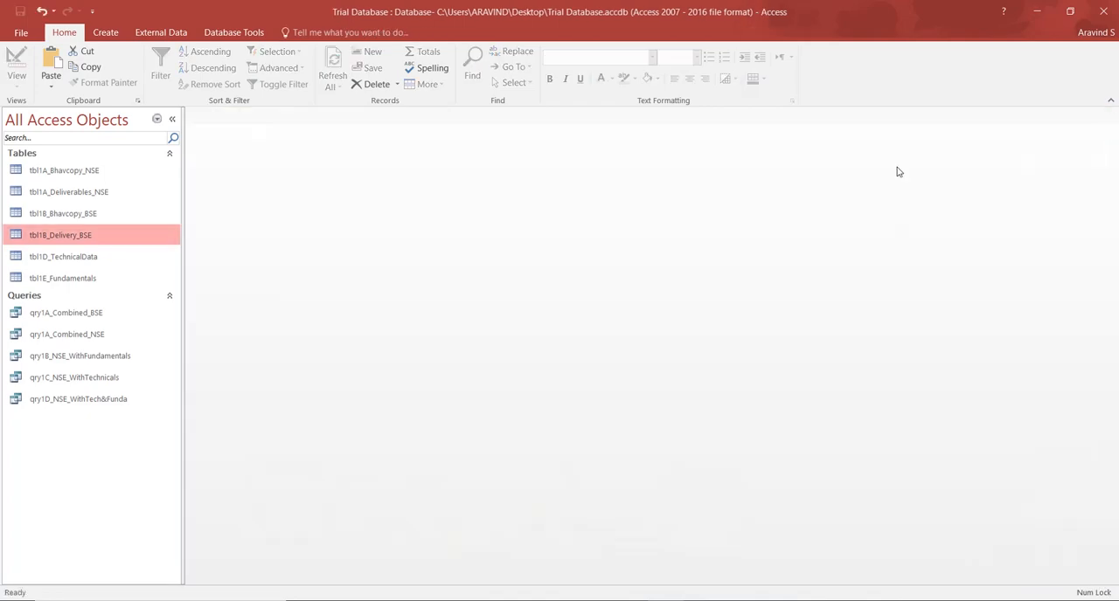
Review the columns of tbl1D_TechnicalData from Symbol through to Candle, Date and ID, and close the table.
double_click(97, 262)
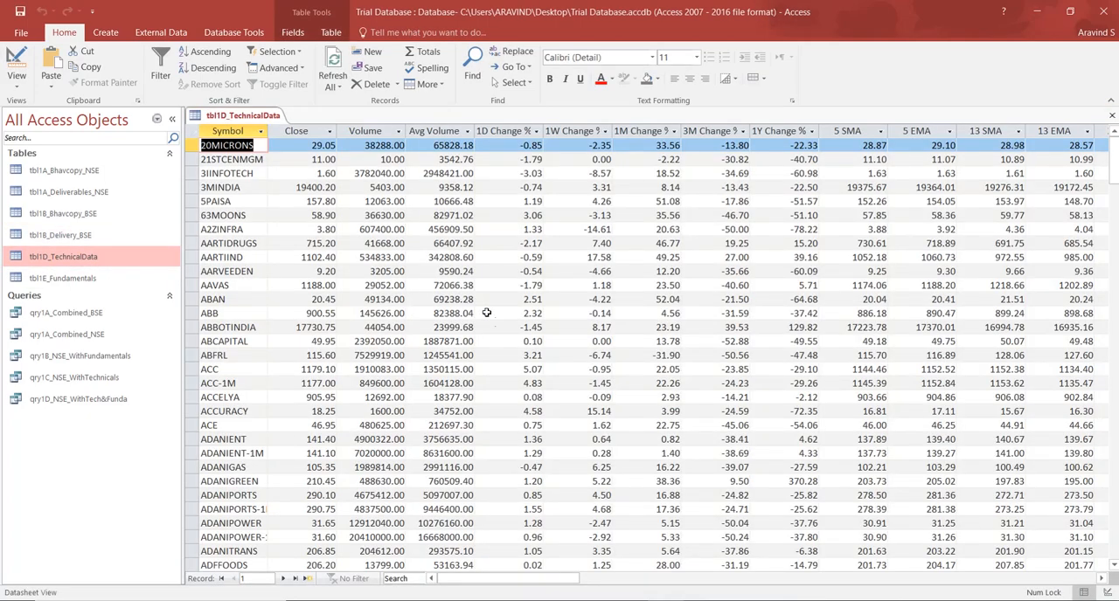
left_click_drag(490, 581, 881, 597)
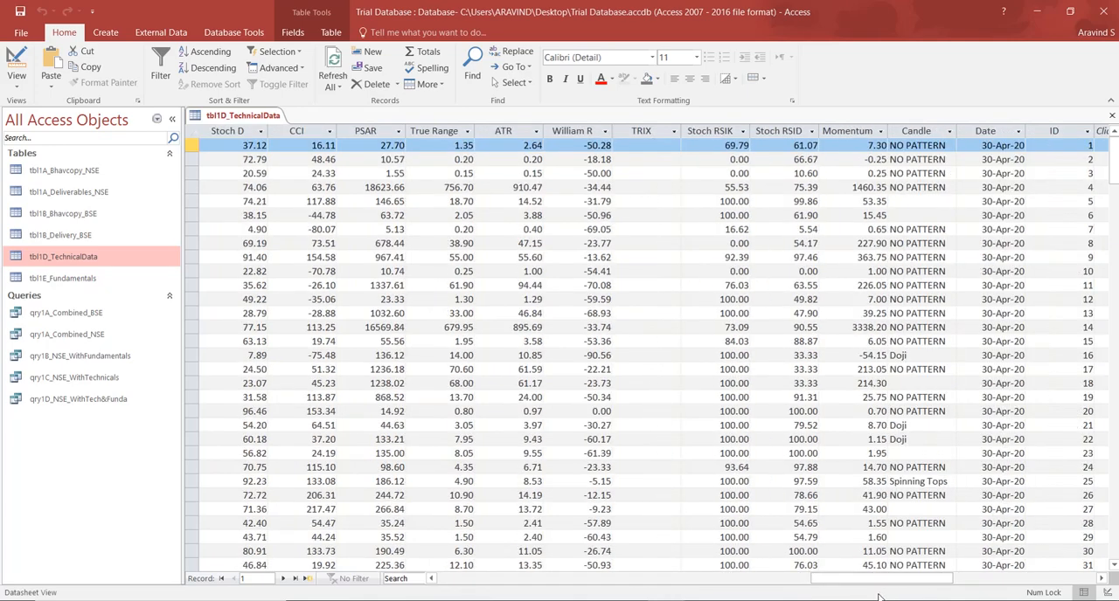
left_click(1112, 117)
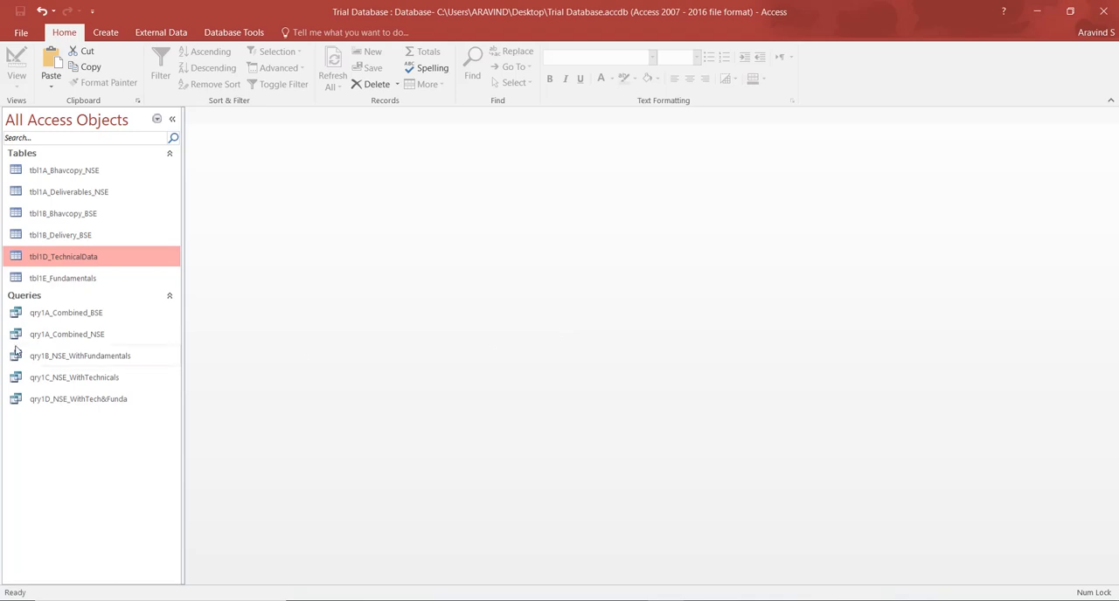
Open the query qry1A_Combined_BSE in Design View to examine its tables, joins and fields.
left_click(85, 319)
right_click(85, 320)
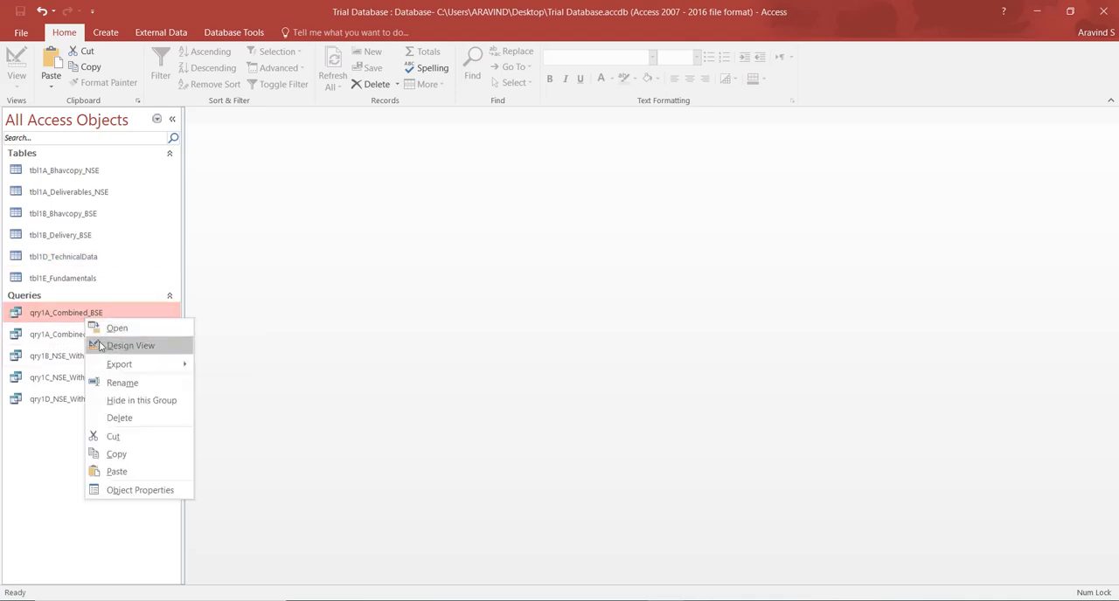
left_click(114, 345)
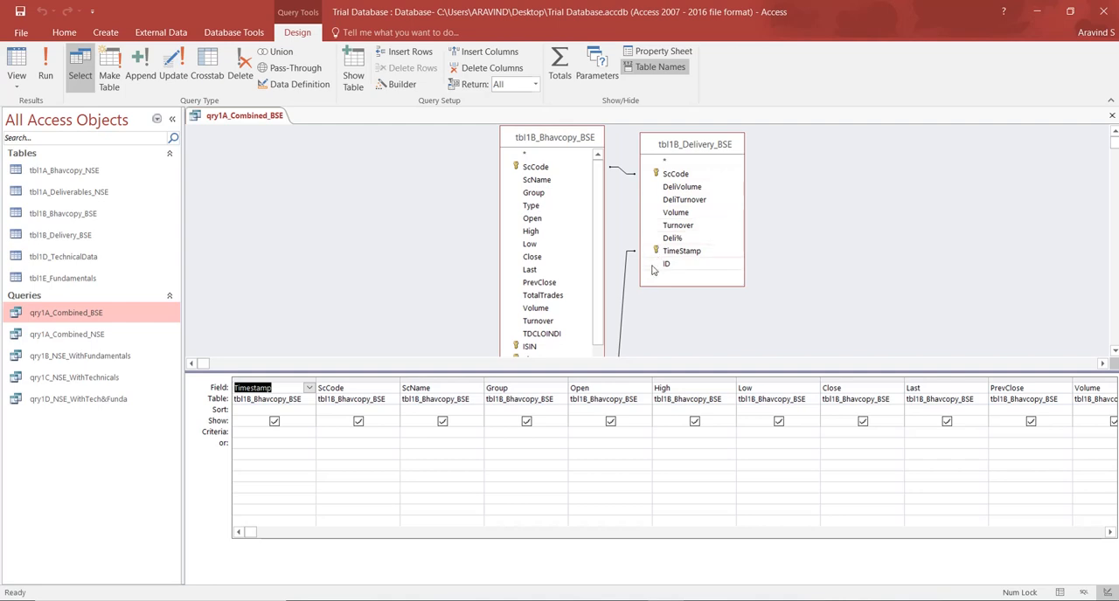
Enlarge the table area of the query design and look through the full field list of tbl1B_Bhavcopy_BSE.
left_click_drag(586, 373, 585, 432)
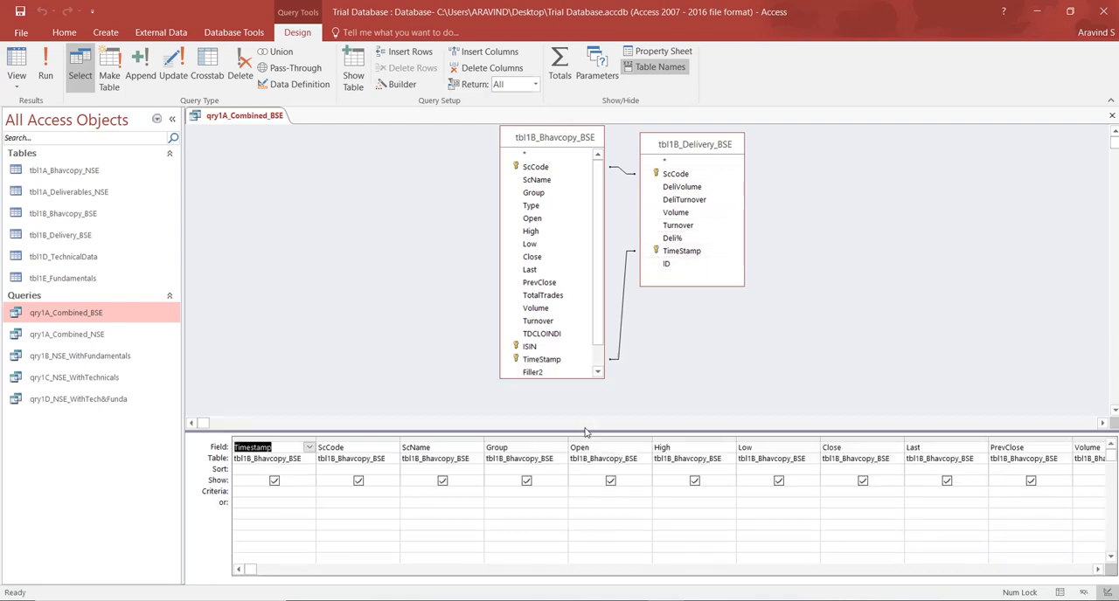
left_click(597, 352)
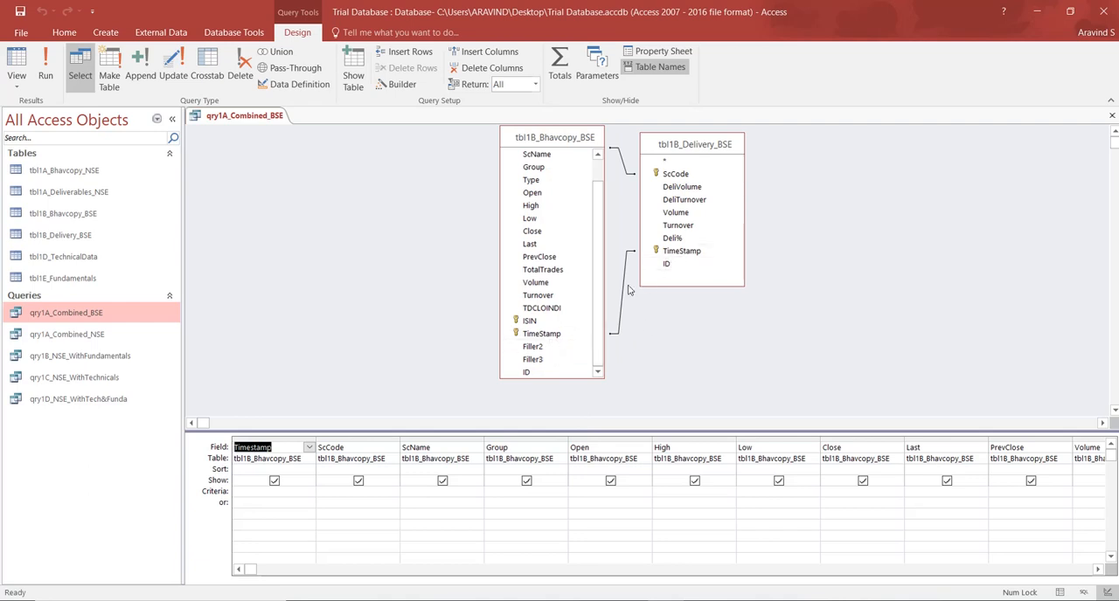
scroll(598, 200, "up", 1)
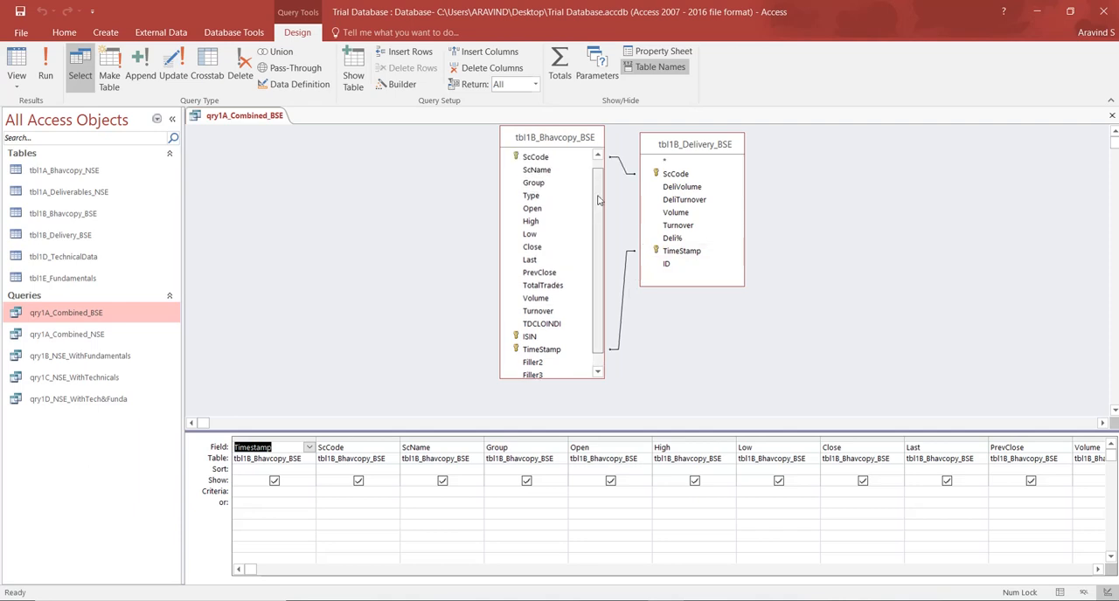
scroll(598, 200, "up", 1)
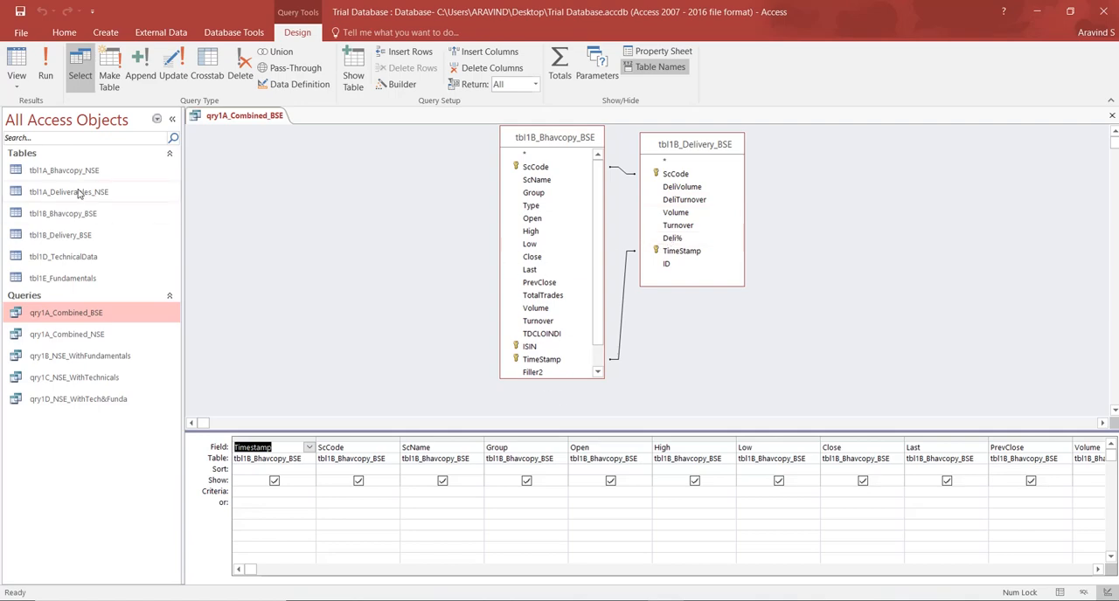
Check the query's records in Datasheet View, then return to Design View with the Navigation Pane collapsed.
left_click(19, 69)
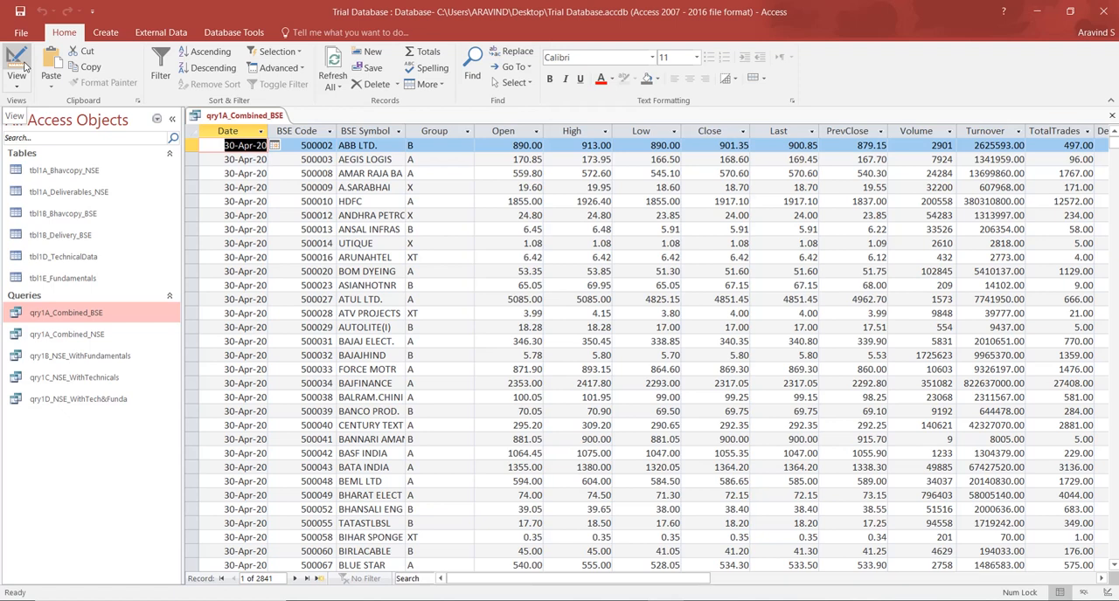
left_click(18, 63)
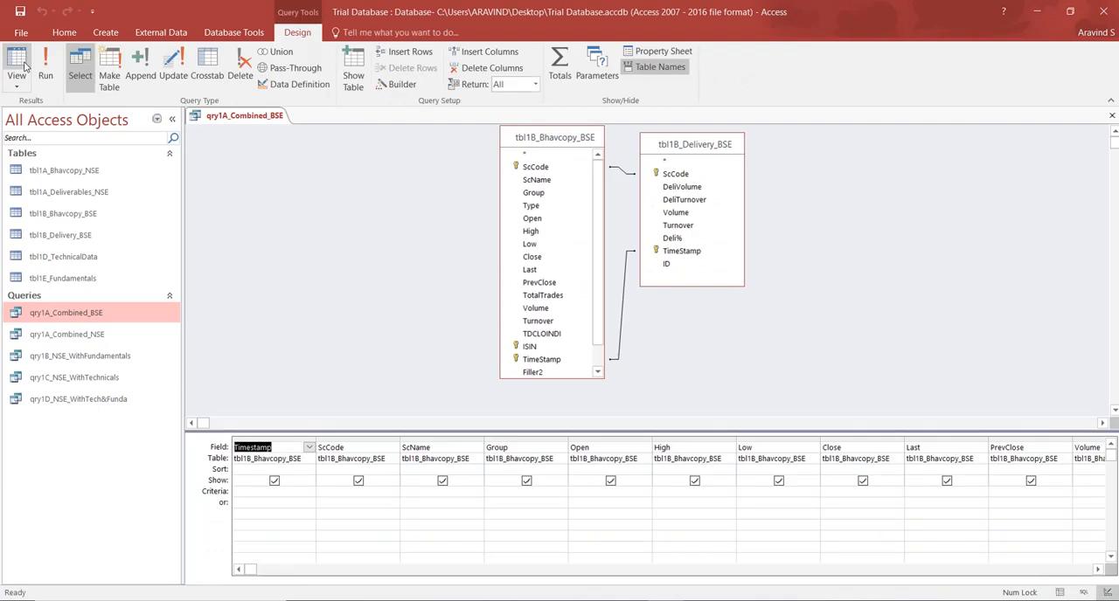
left_click(172, 119)
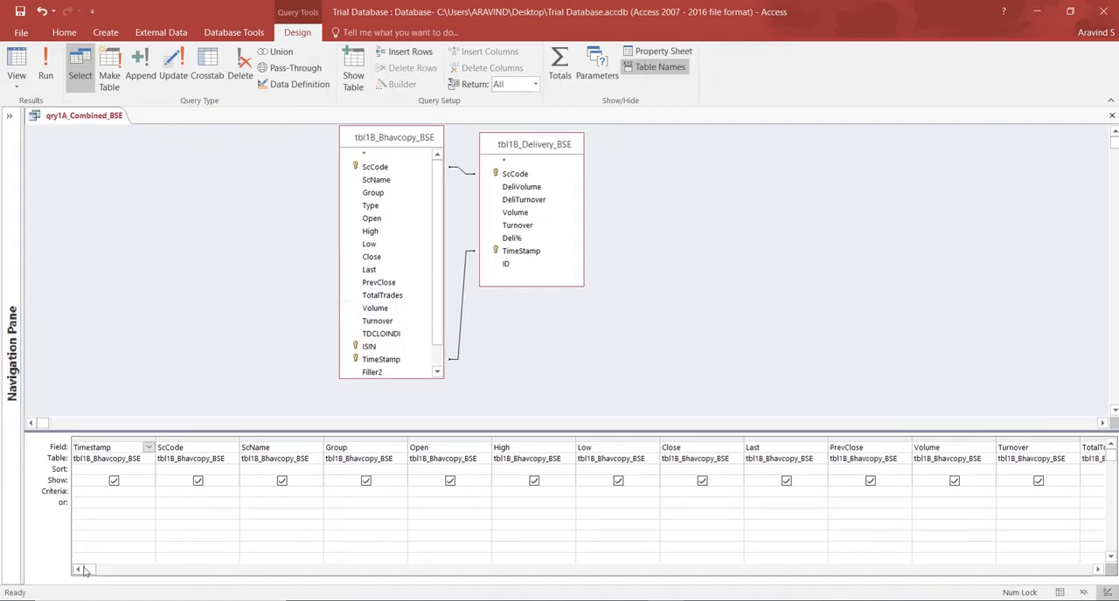
Review the query's output fields in the design grid, widening the AvgTradeWorthRs column to read its full expression.
left_click_drag(88, 569, 505, 583)
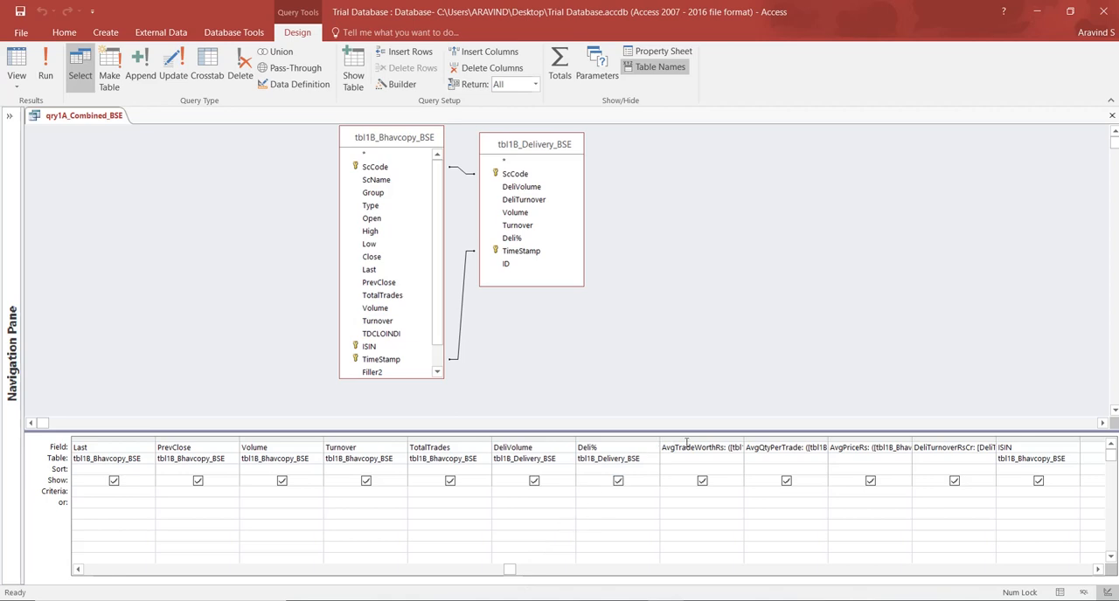
left_click_drag(743, 439, 928, 441)
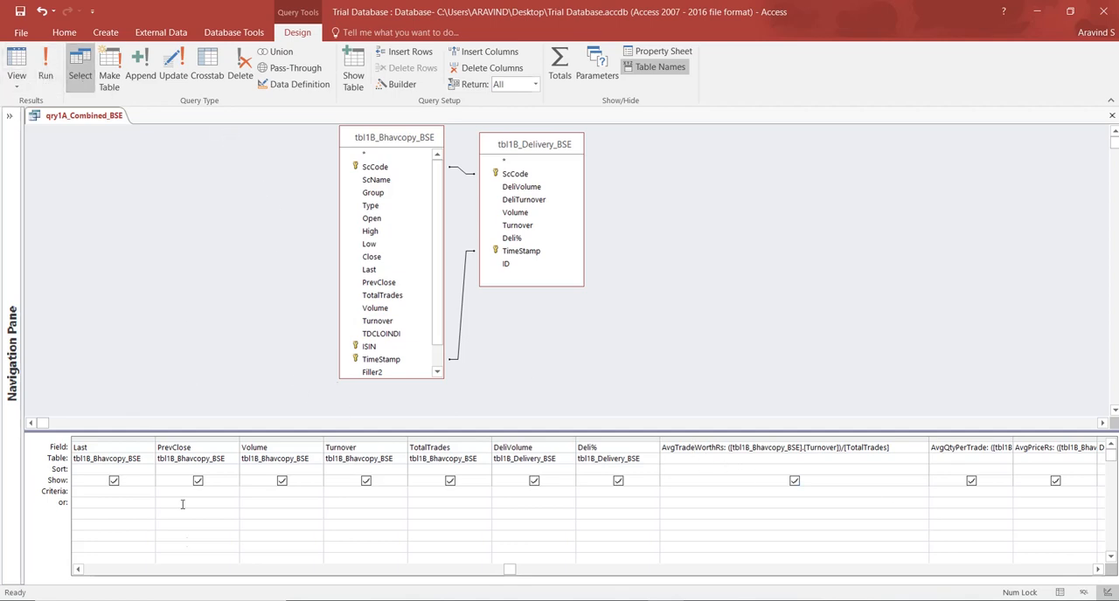
left_click_drag(518, 569, 91, 569)
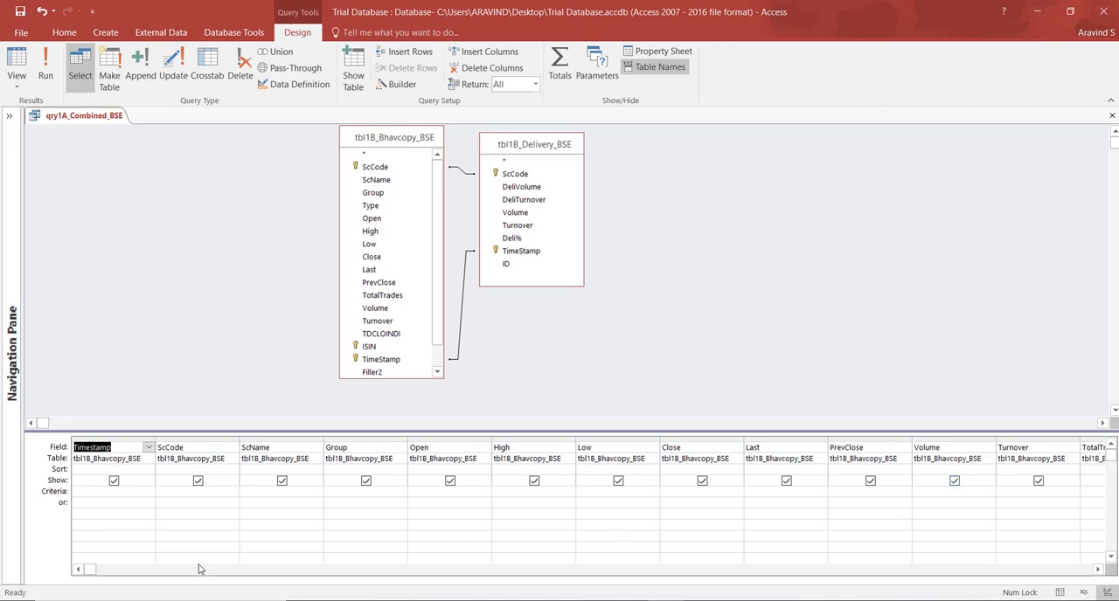
left_click_drag(91, 569, 568, 594)
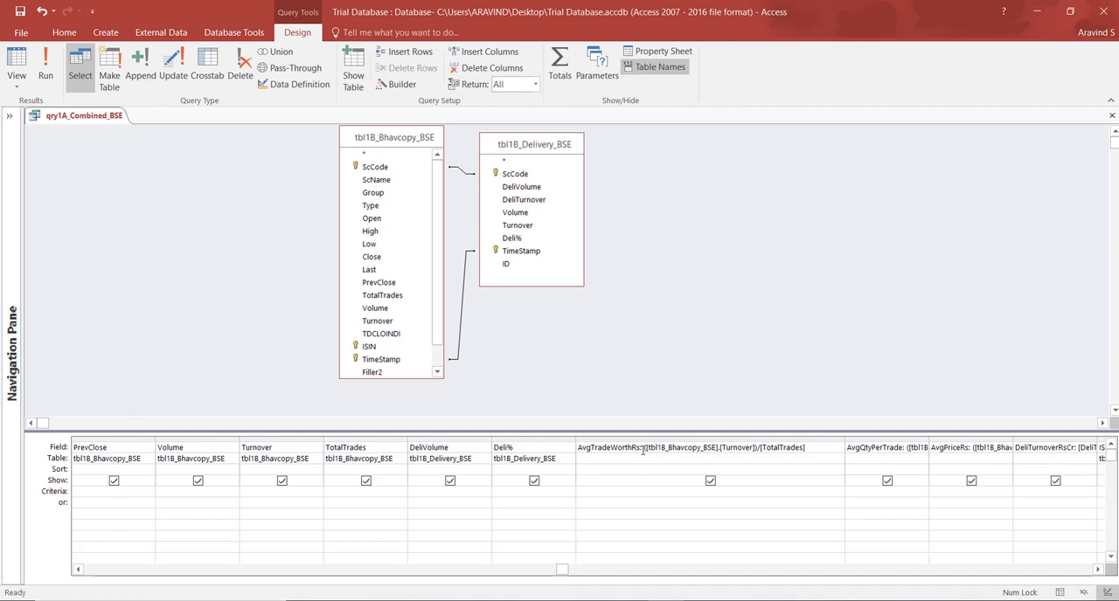
Examine the AvgTradeWorthRs expression against the Turnover fields of both tables and TotalTrades in tbl1B_Bhavcopy_BSE.
left_click(642, 449)
left_click(388, 325)
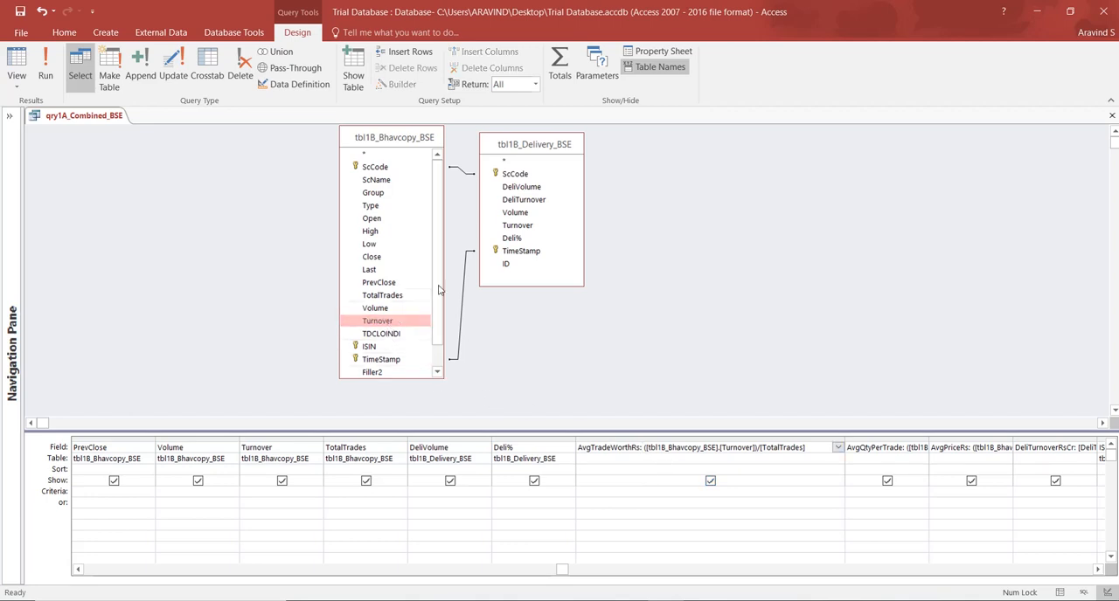
left_click(518, 227)
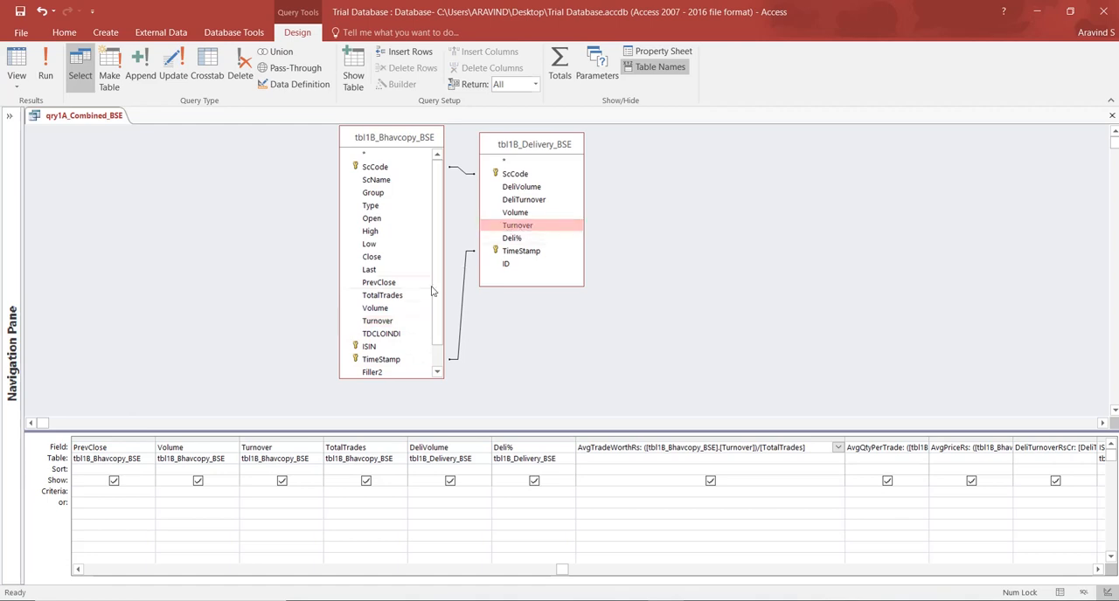
left_click(385, 322)
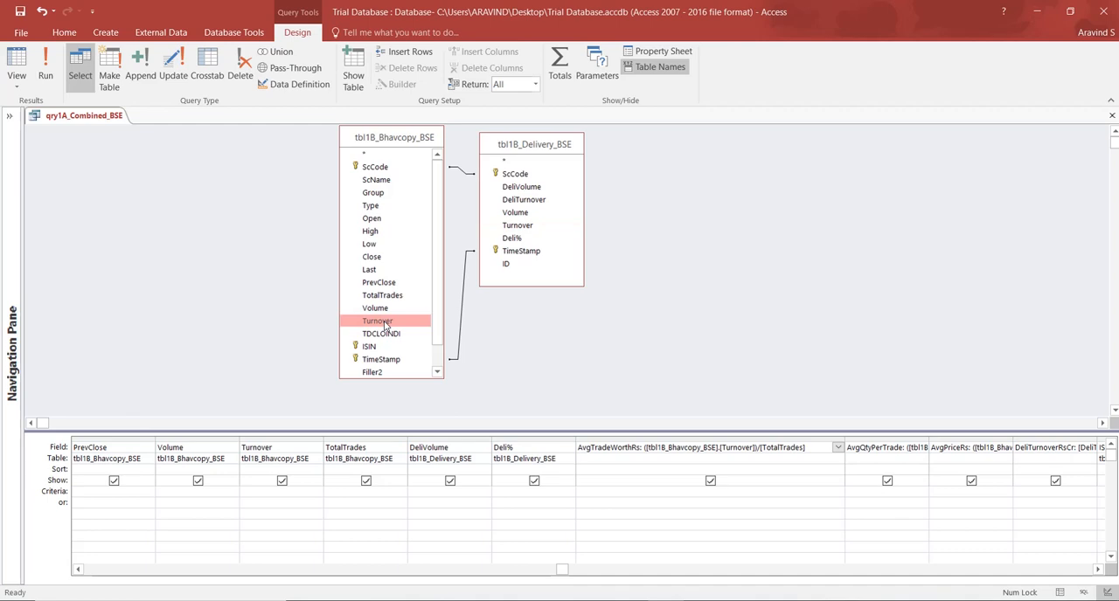
left_click(518, 227)
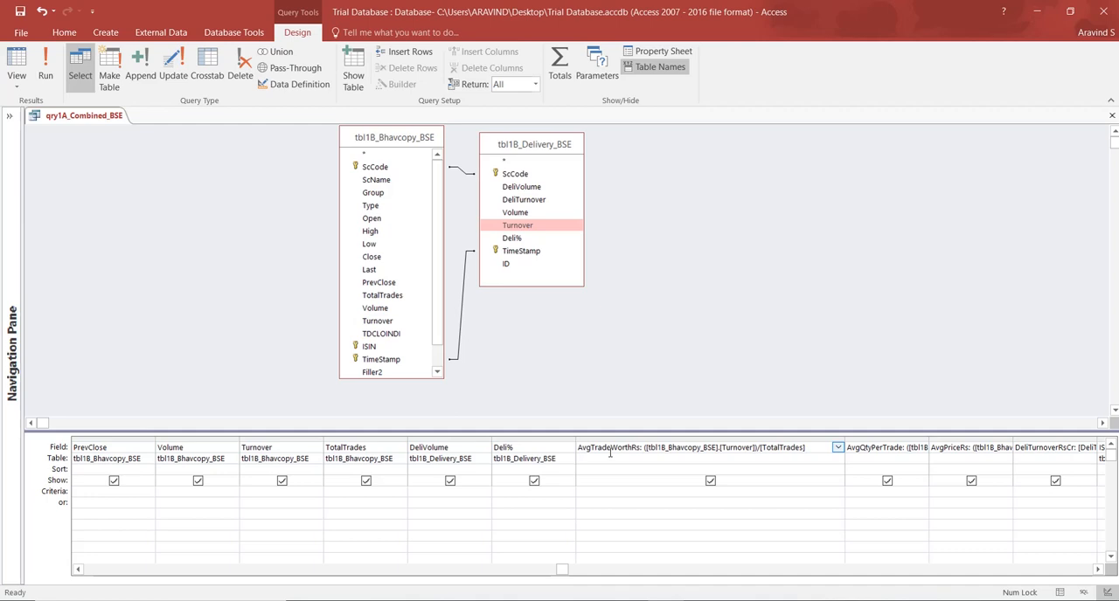
left_click(382, 323)
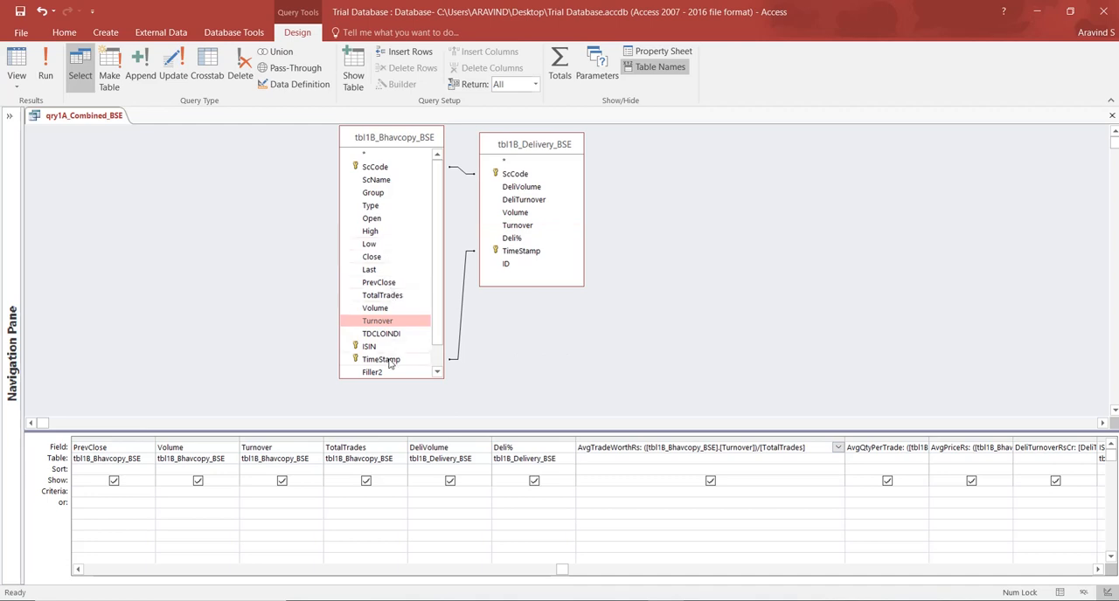
left_click(395, 296)
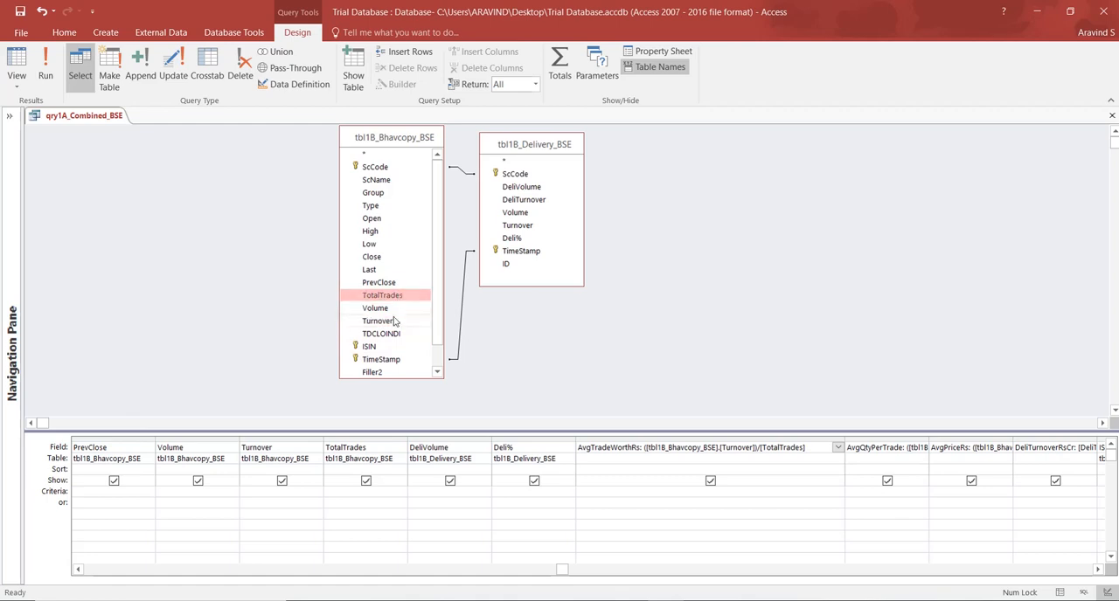
left_click(393, 321)
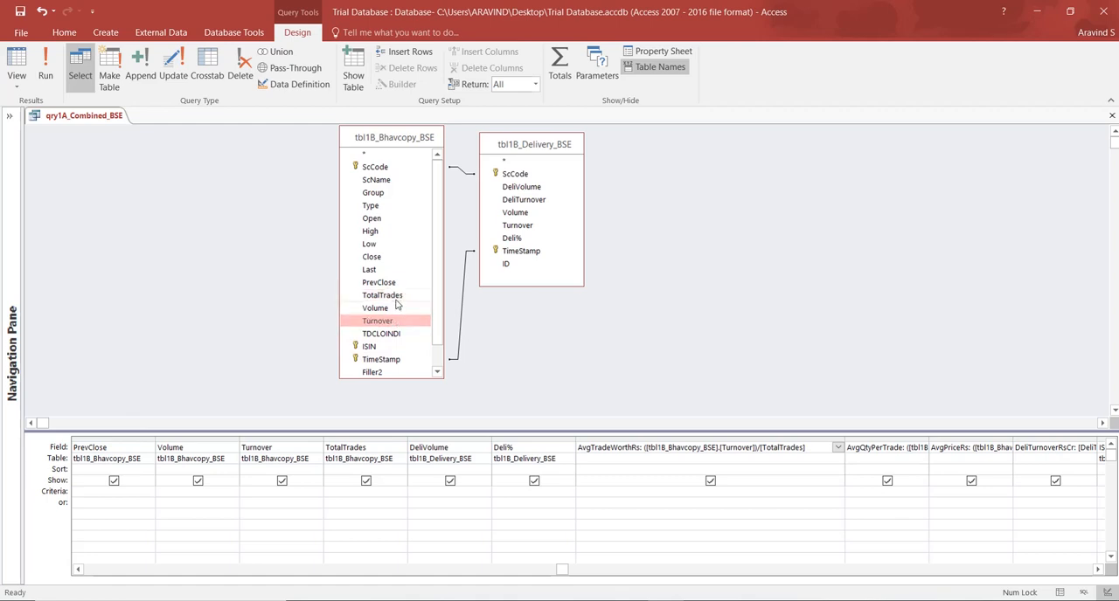
left_click(397, 298)
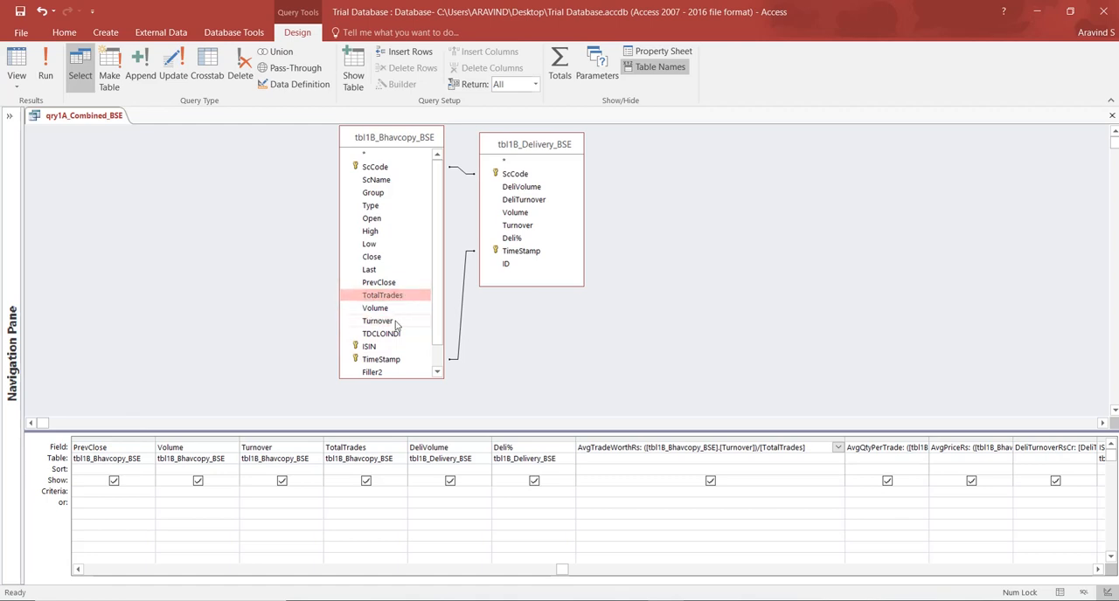
left_click(394, 322)
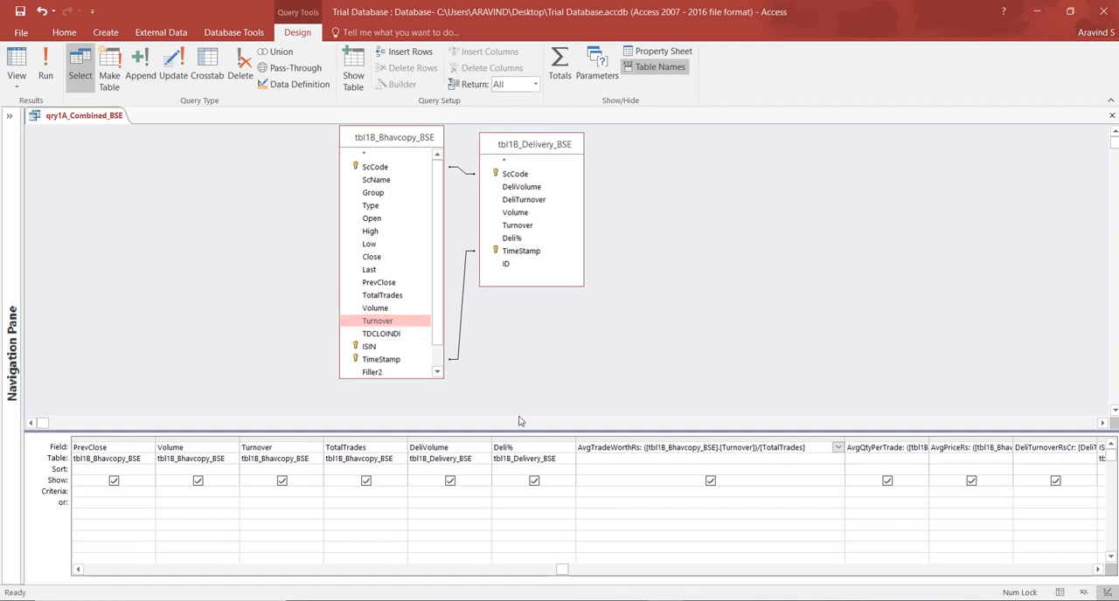
Replace the dot between [tbl1B_Bhavcopy_BSE] and [Turnover] with an exclamation mark in the AvgTradeWorthRs expression.
left_click(1098, 569)
left_click(1099, 569)
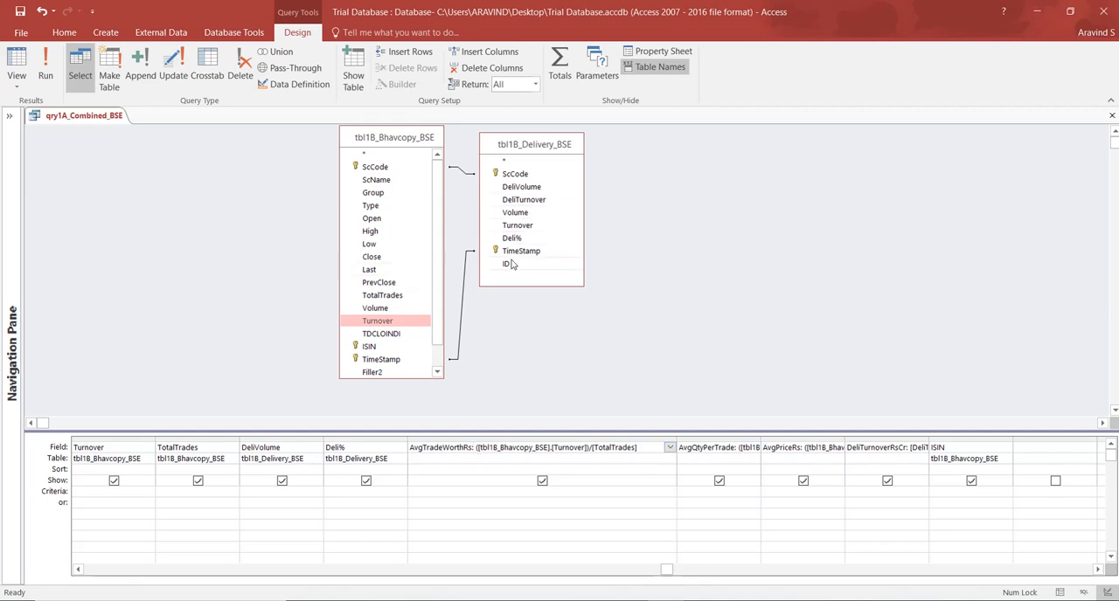
left_click(550, 446)
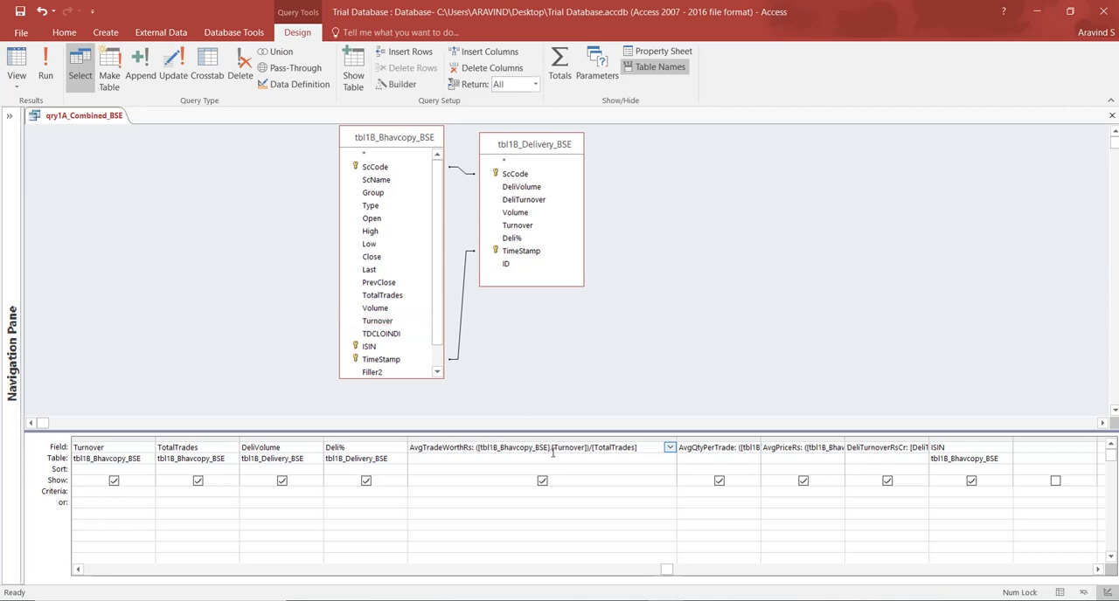
key("Delete")
type("[")
Widen the AvgQtyPerTrade column to fit and put an exclamation mark between [tbl1B_Bhavcopy_BSE] and [Volume] in its expression.
left_click_drag(760, 439, 760, 439)
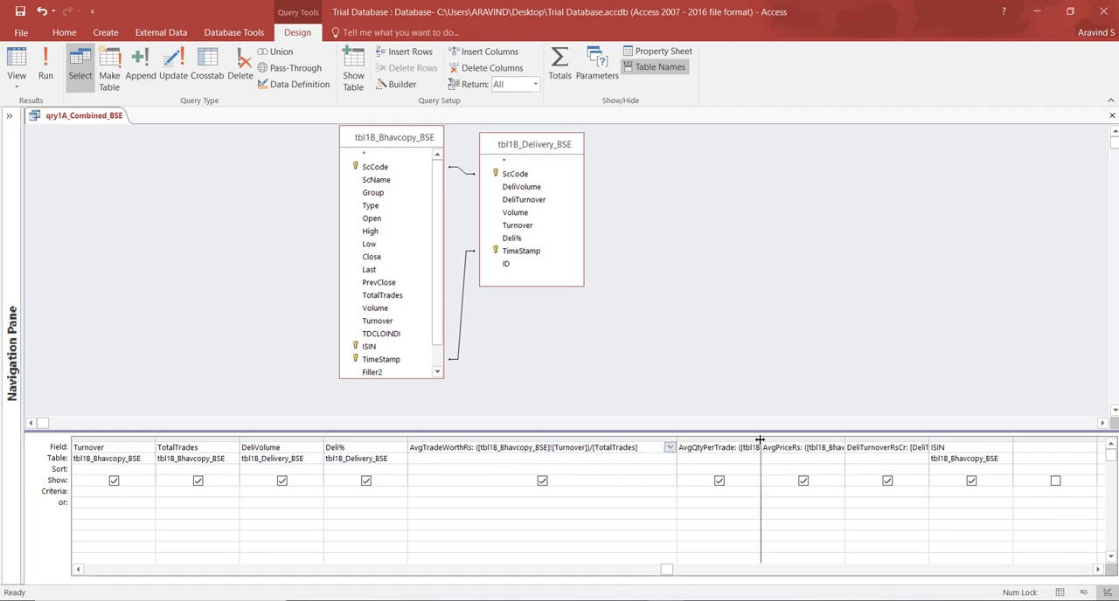
double_click(759, 439)
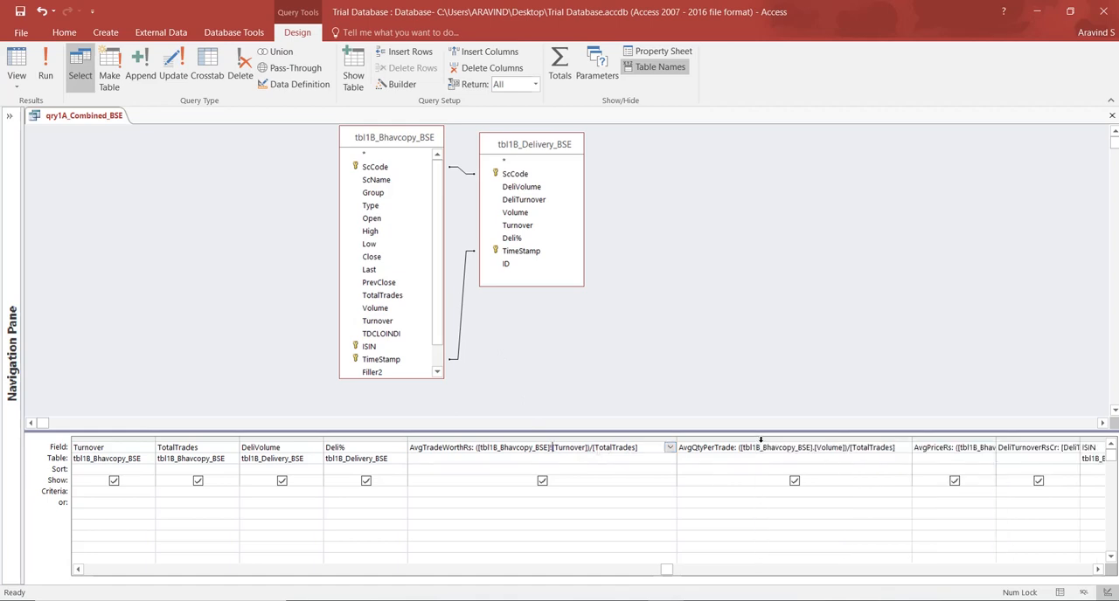
left_click(1098, 570)
left_click(1099, 570)
left_click(1099, 570)
left_click(1099, 570)
left_click(1098, 570)
left_click(1099, 570)
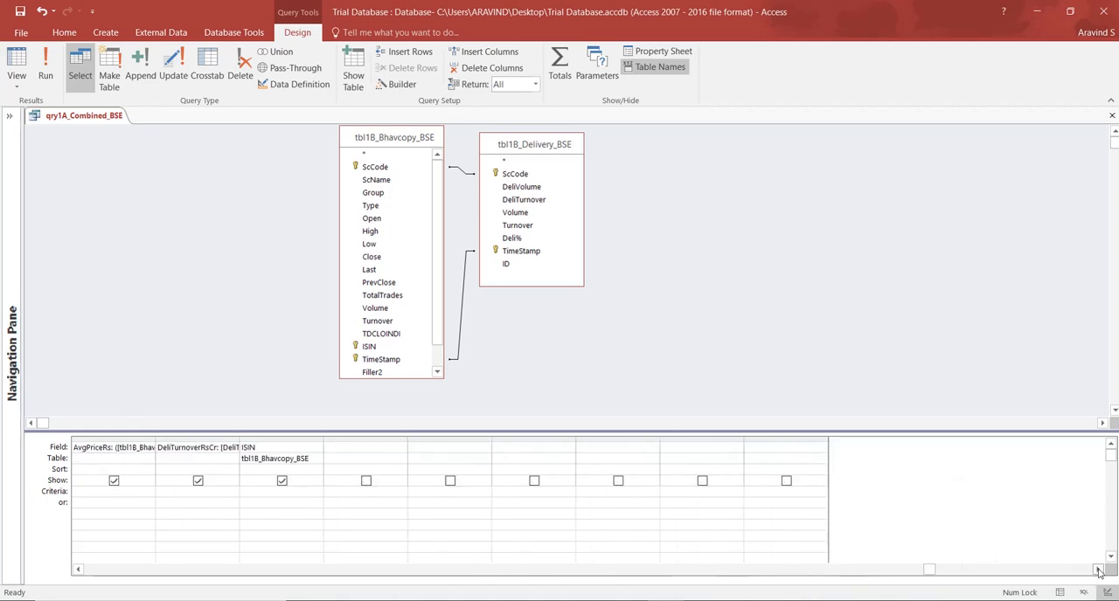
left_click(79, 569)
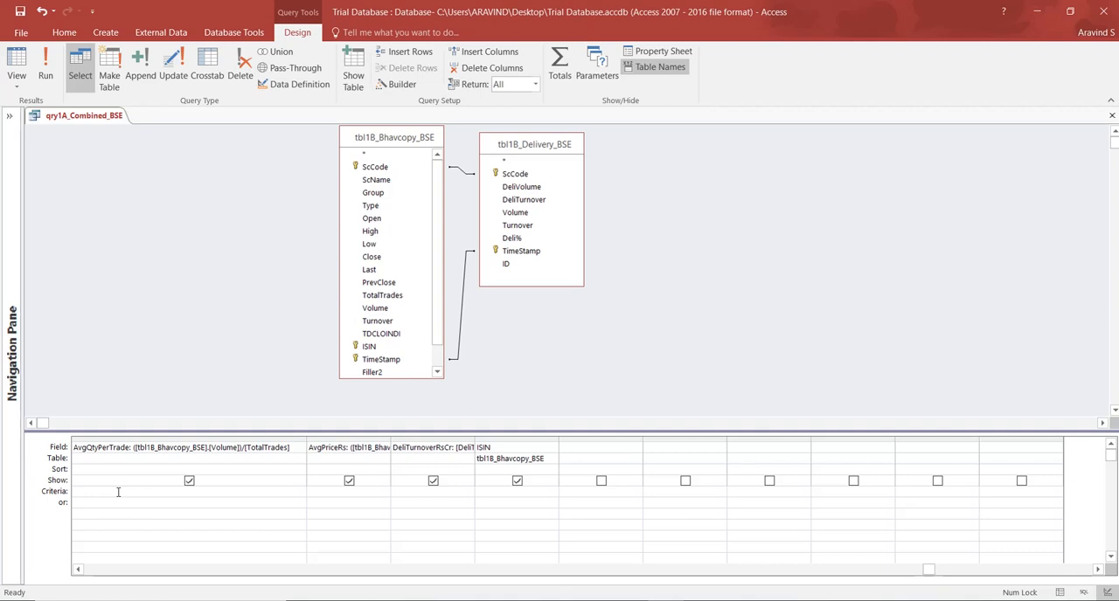
left_click(208, 449)
type("!")
Widen the AvgPriceRs and DeliTurnoverRsCr columns in the design grid to read their full expressions.
left_click_drag(391, 440, 594, 439)
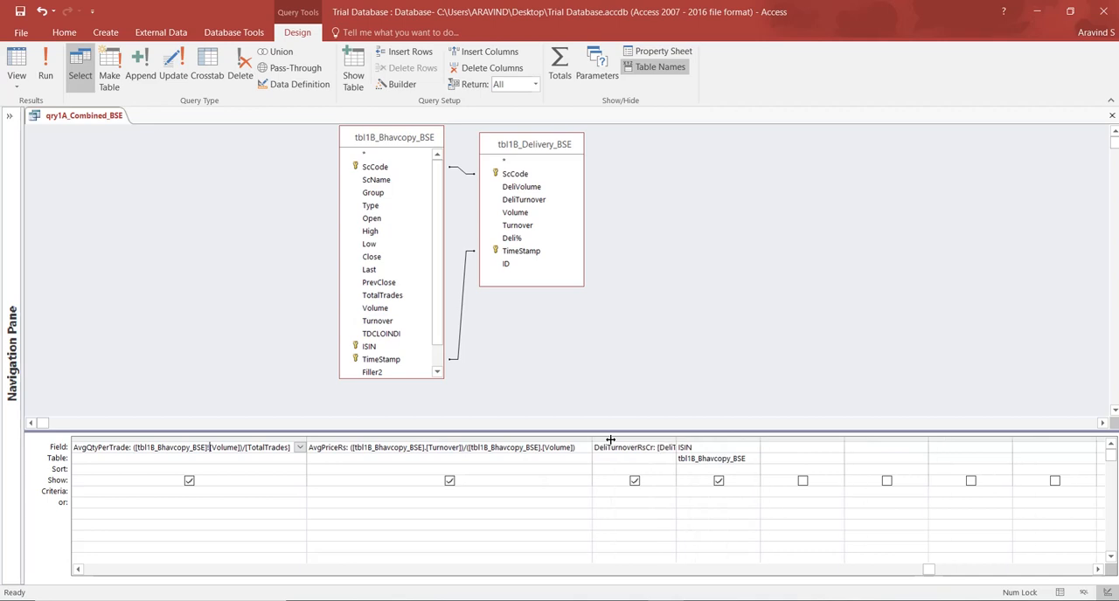
left_click(1101, 569)
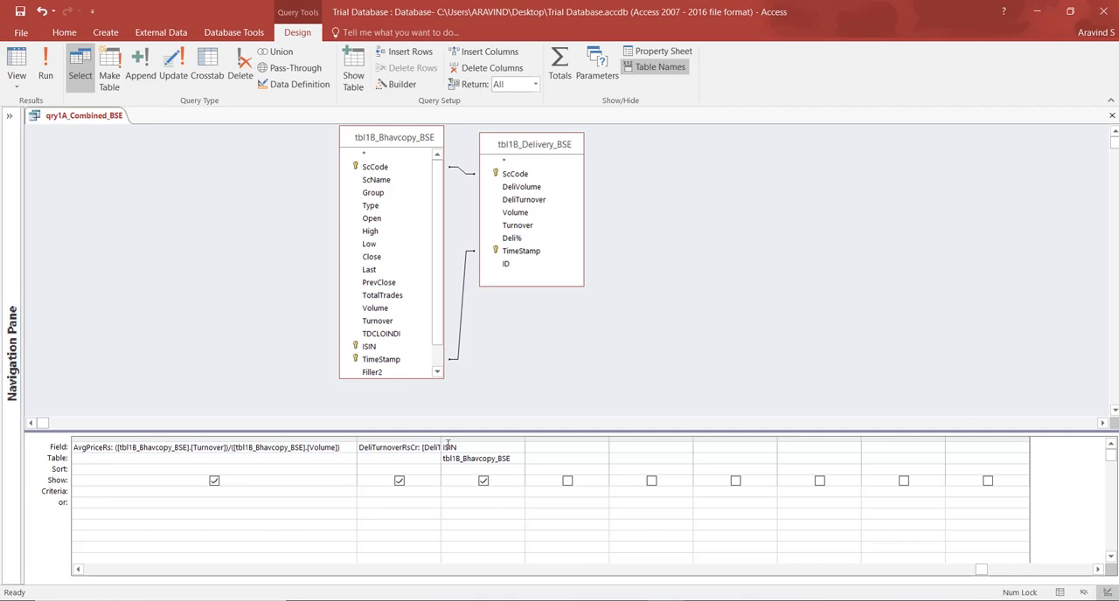
left_click_drag(440, 442, 809, 438)
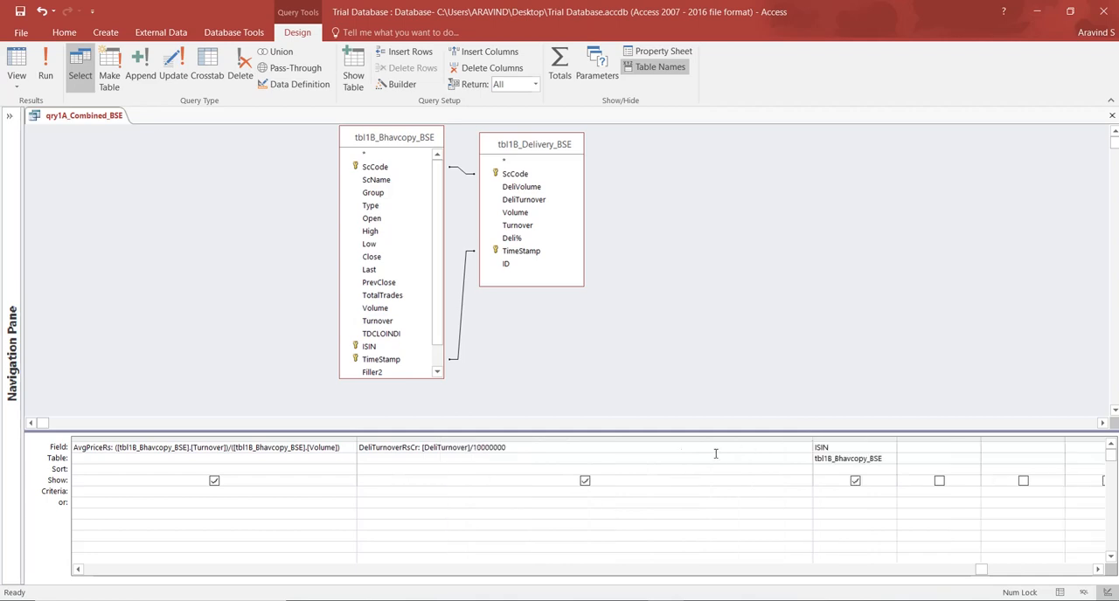
double_click(812, 441)
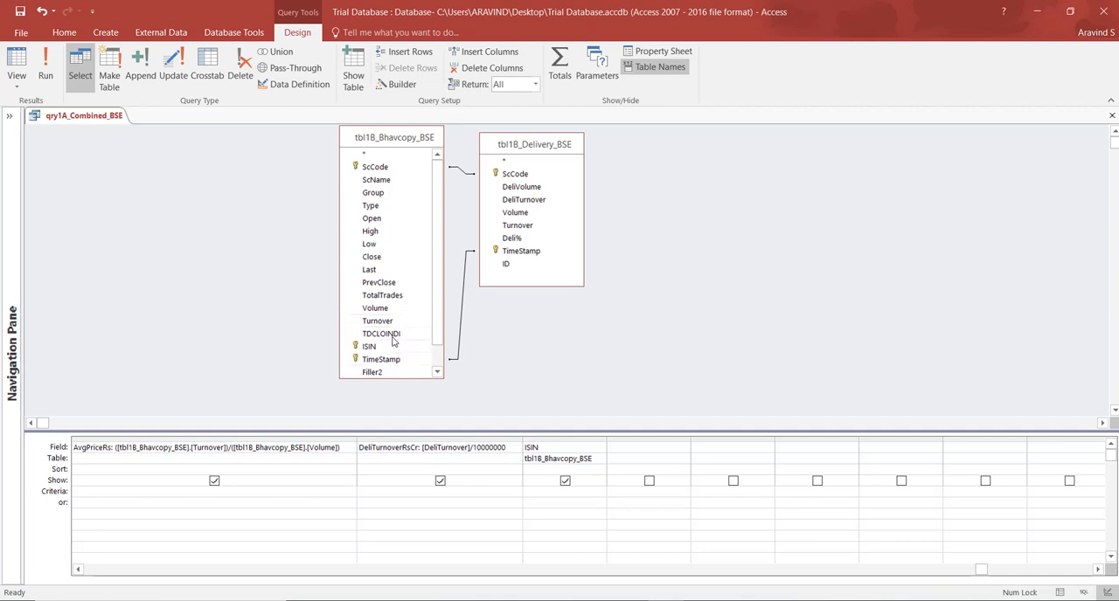
Look at the remaining fields of tbl1B_Bhavcopy_BSE and close qry1A_Combined_BSE without saving the design changes.
left_click(437, 372)
left_click(437, 372)
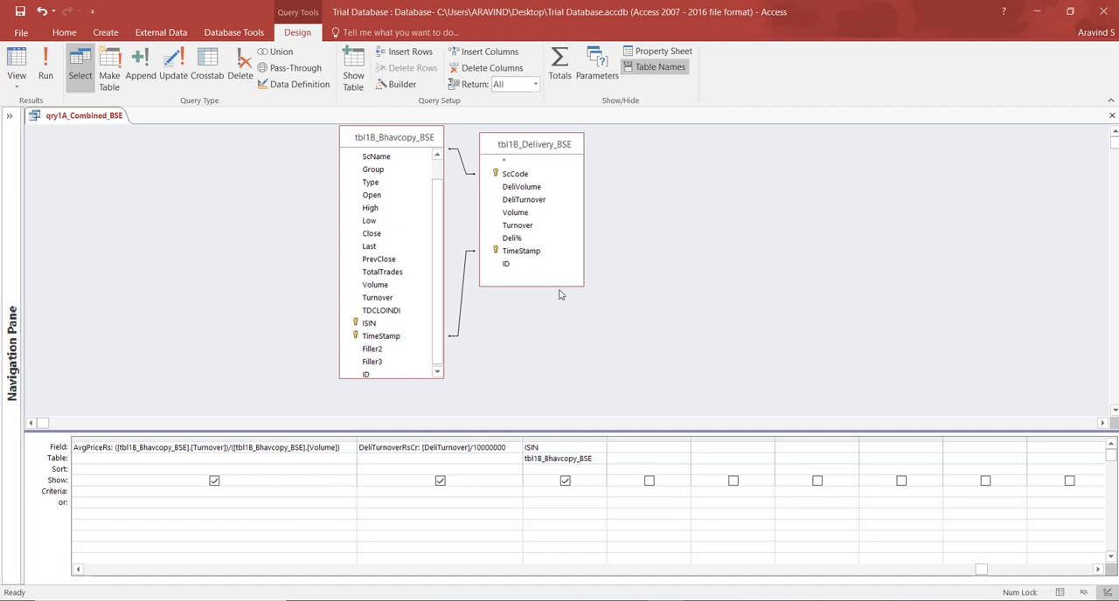
left_click(1110, 117)
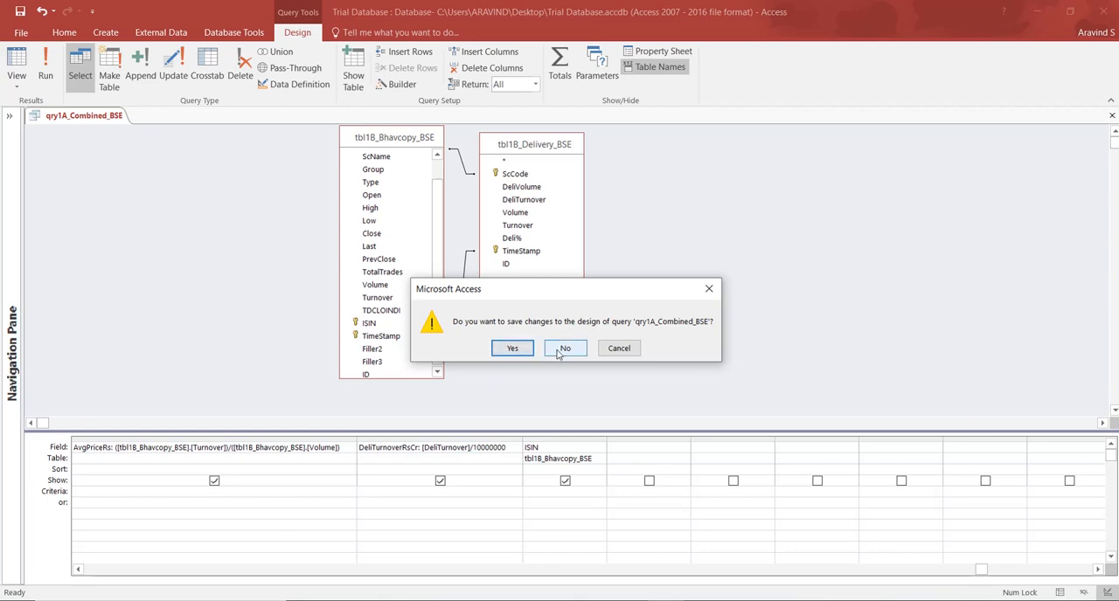
left_click(559, 348)
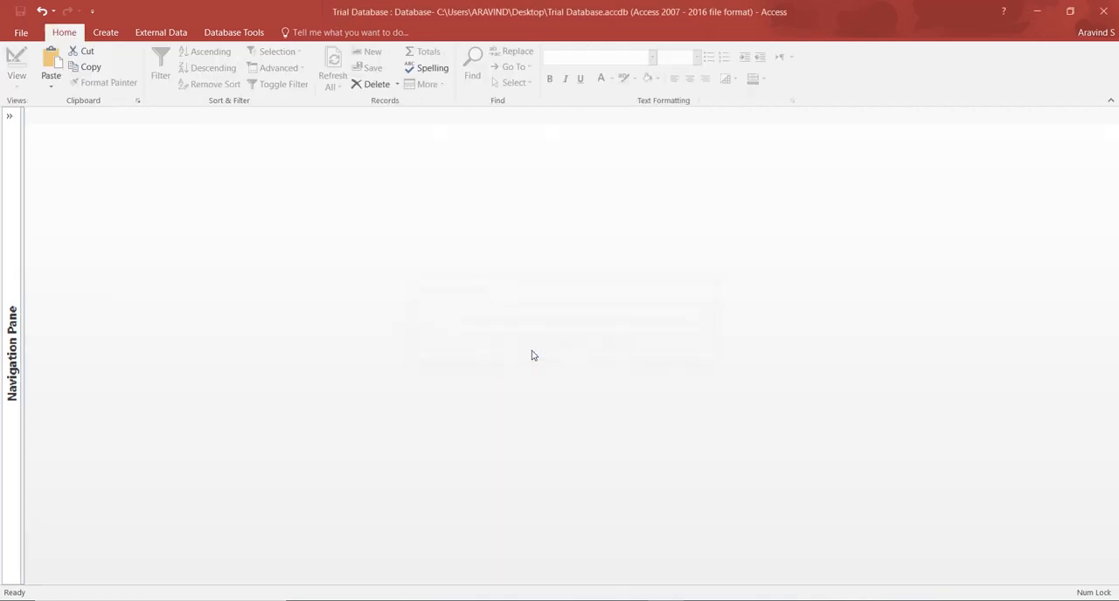
Open qry1A_Combined_NSE in Design View and collapse the list of database objects.
left_click(10, 131)
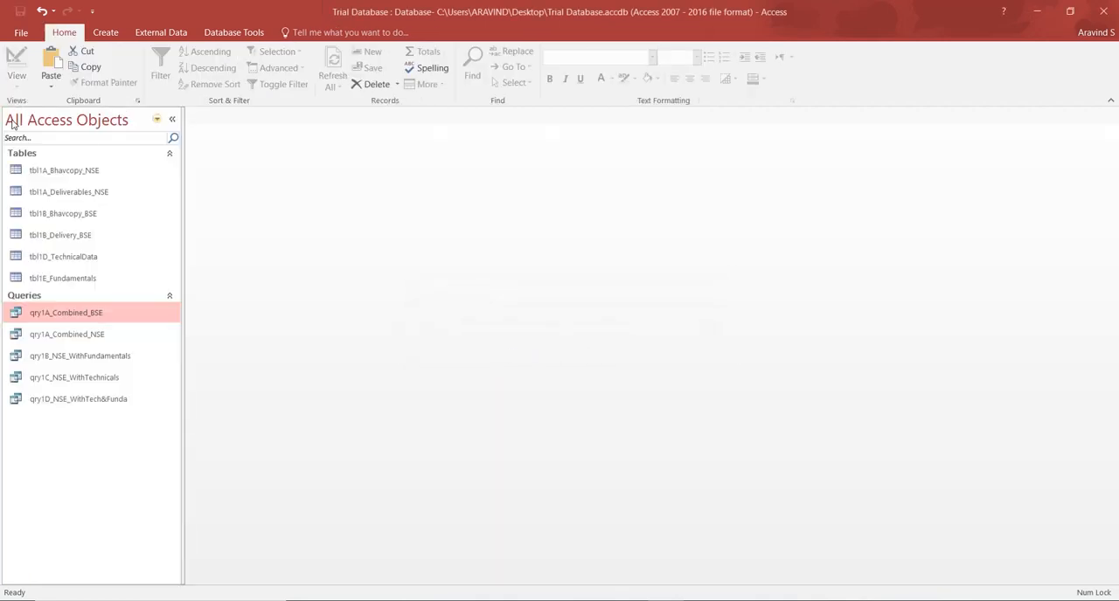
right_click(89, 335)
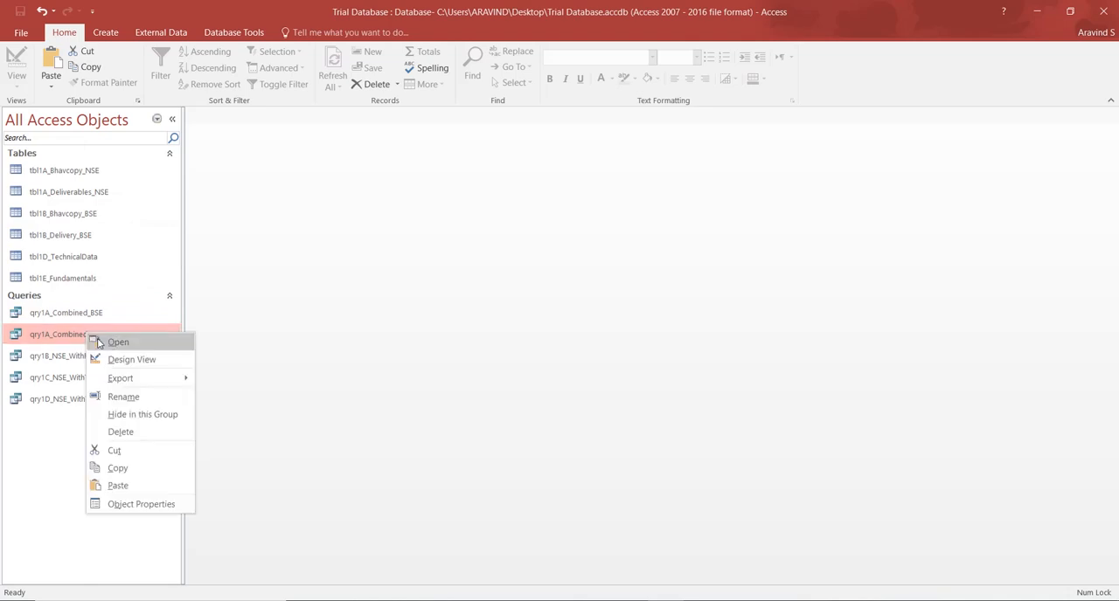
left_click(110, 359)
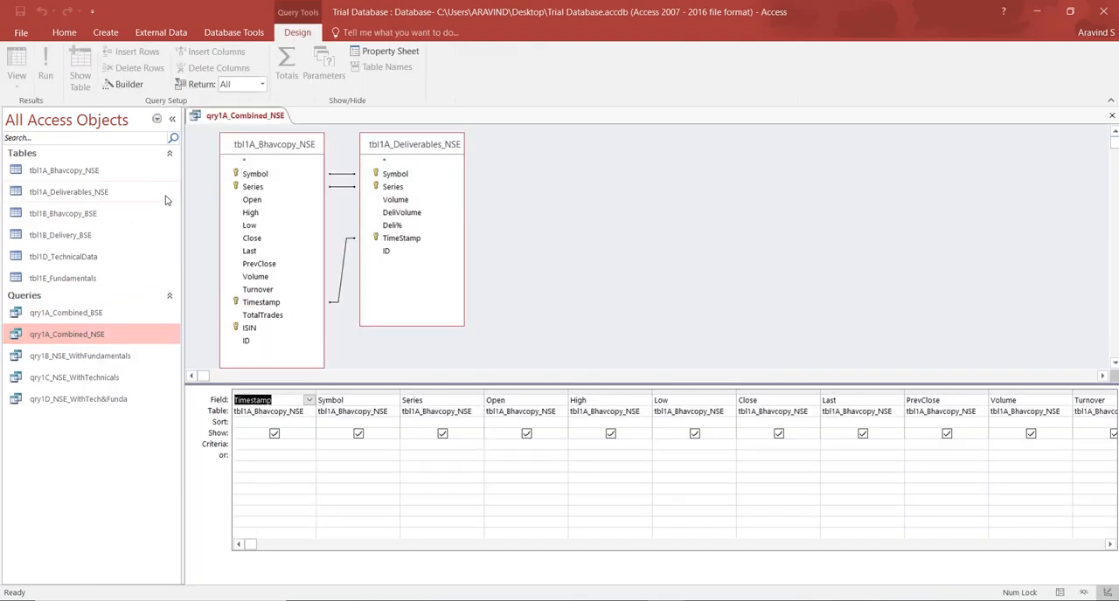
left_click(172, 118)
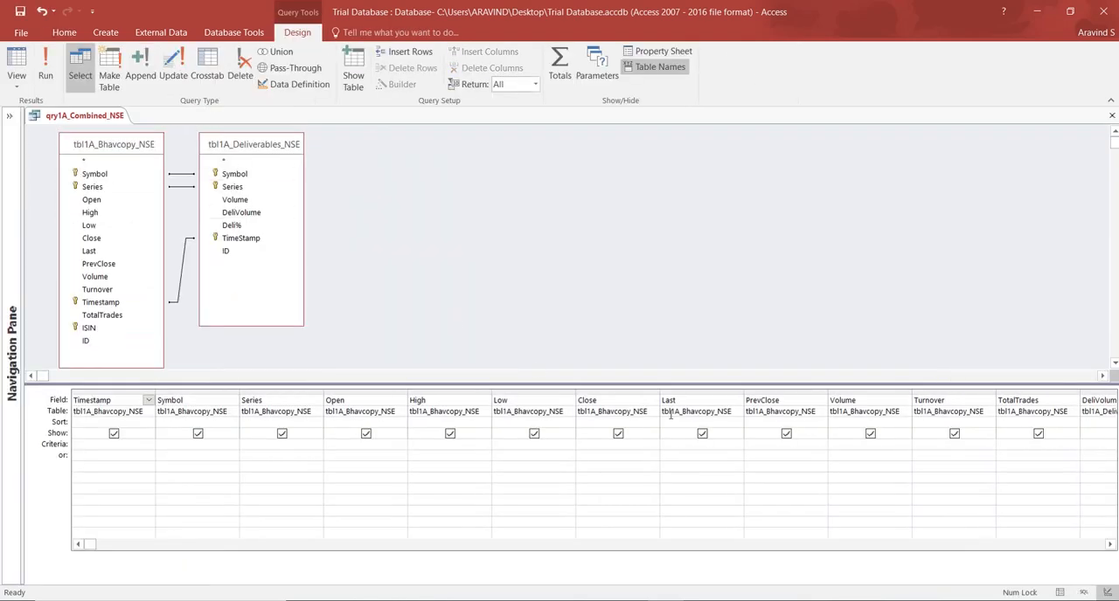
Widen the DeliTurnoverRsCr column and replace the dot between [tbl1A_Bhavcopy_NSE] and [Volume] in its expression with an exclamation mark.
left_click(1053, 545)
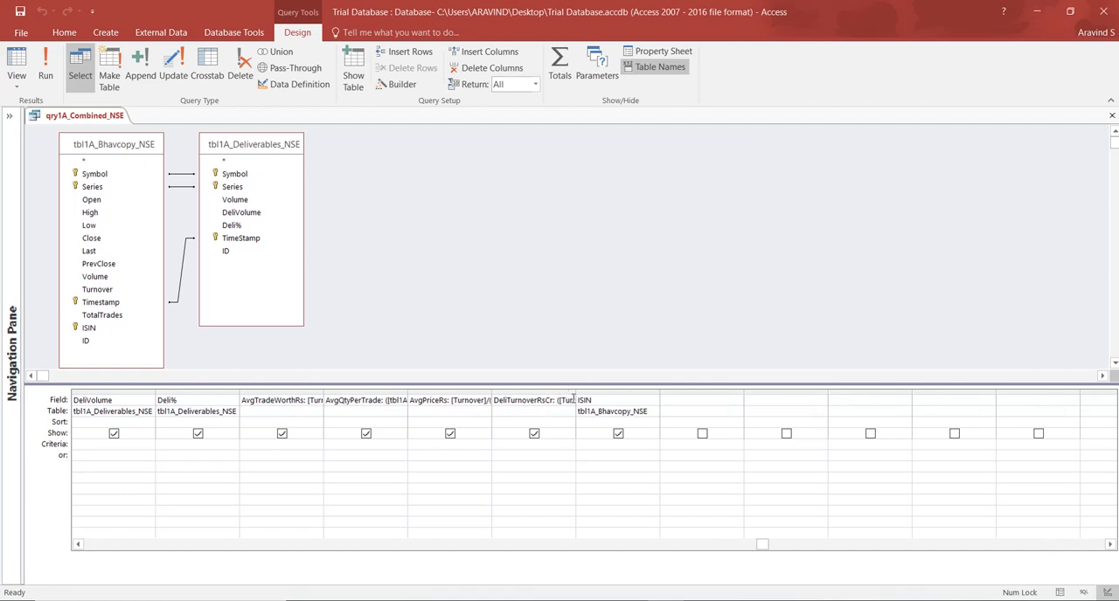
left_click_drag(574, 395, 905, 386)
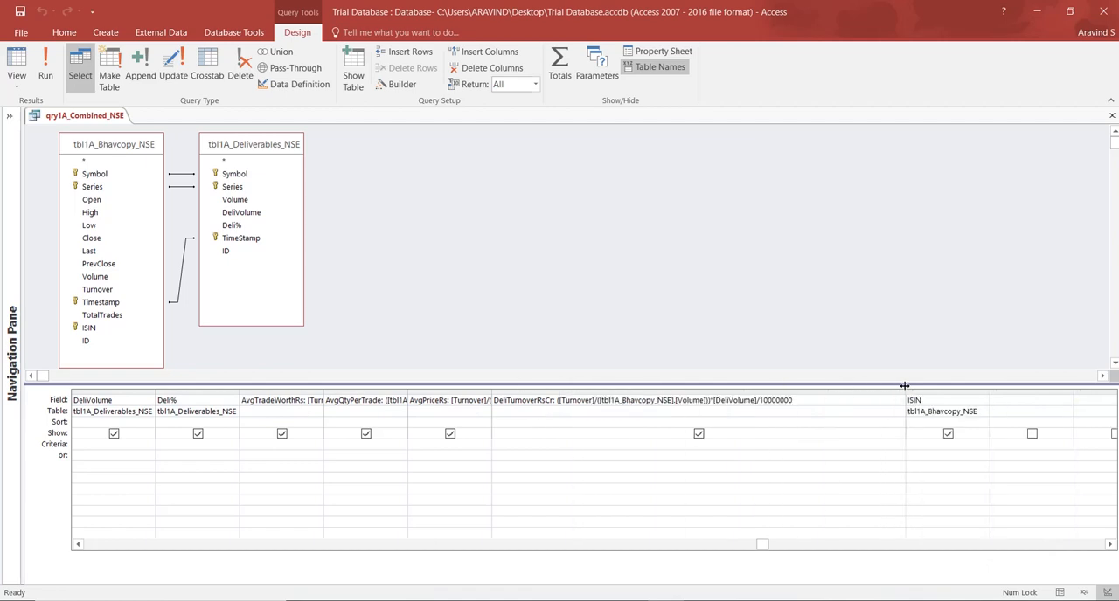
left_click(558, 402)
type("(")
left_click(675, 401)
type("]")
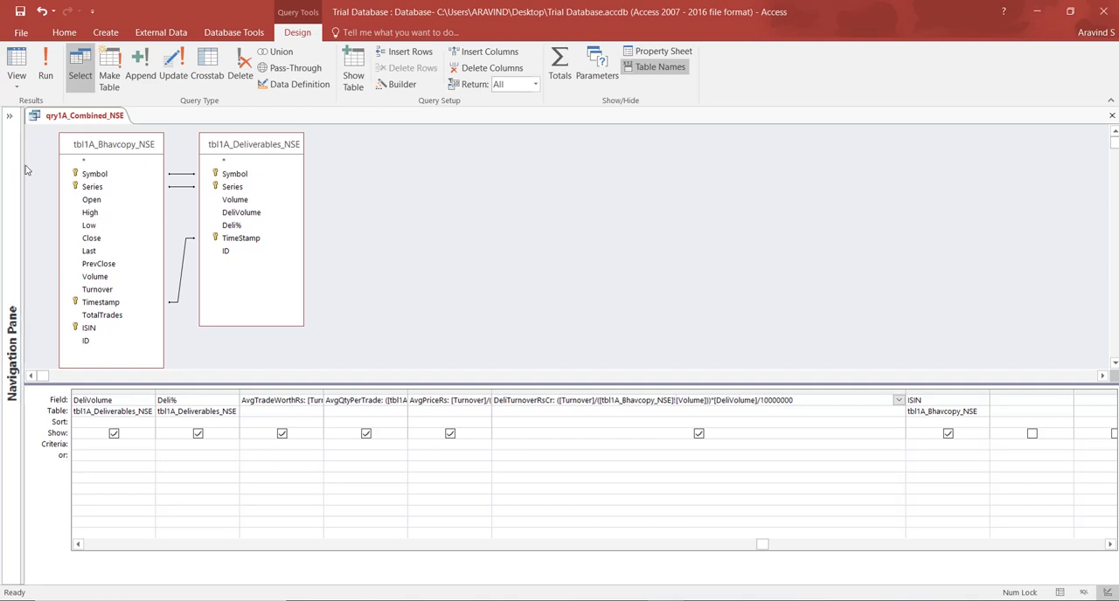
Display the results of qry1A_Combined_NSE in Datasheet View and look at the calculated columns from AvgTradeWorthRs to DeliTurnoverRsCr.
left_click(16, 59)
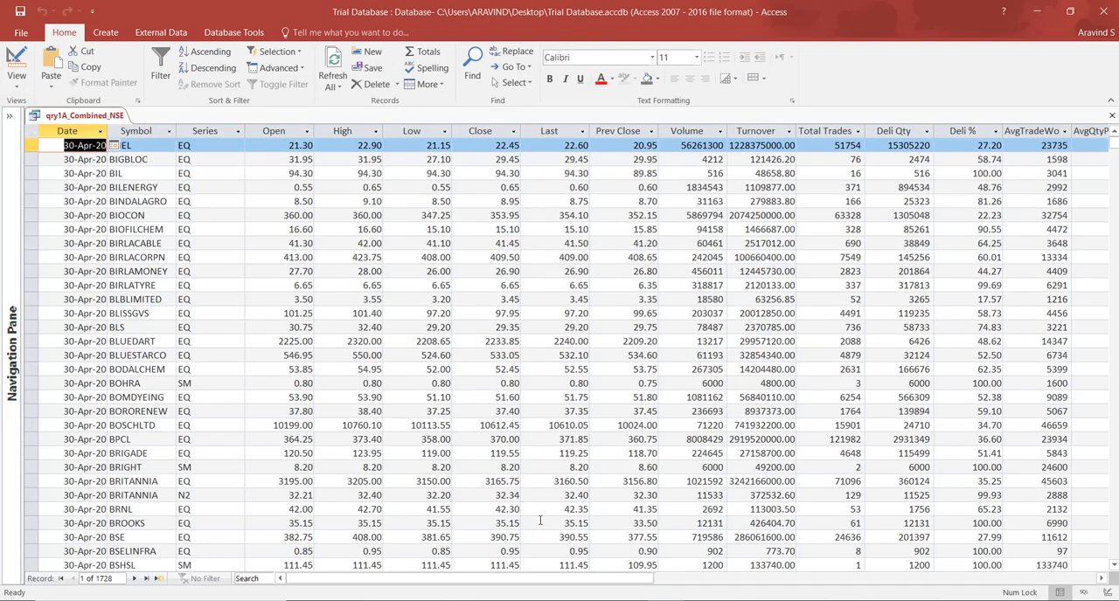
left_click(15, 63)
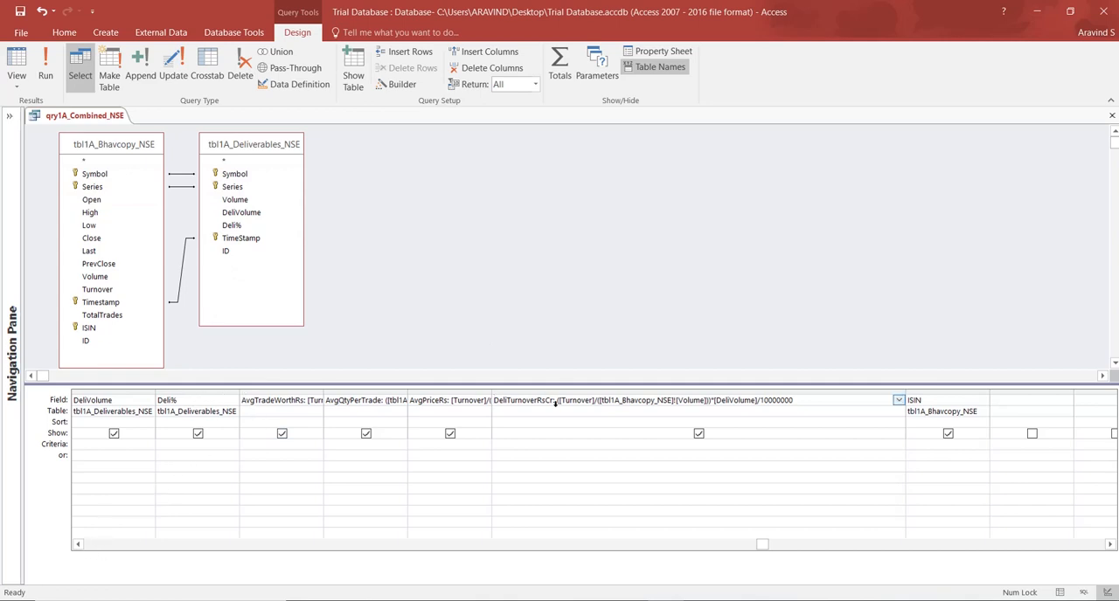
left_click(18, 58)
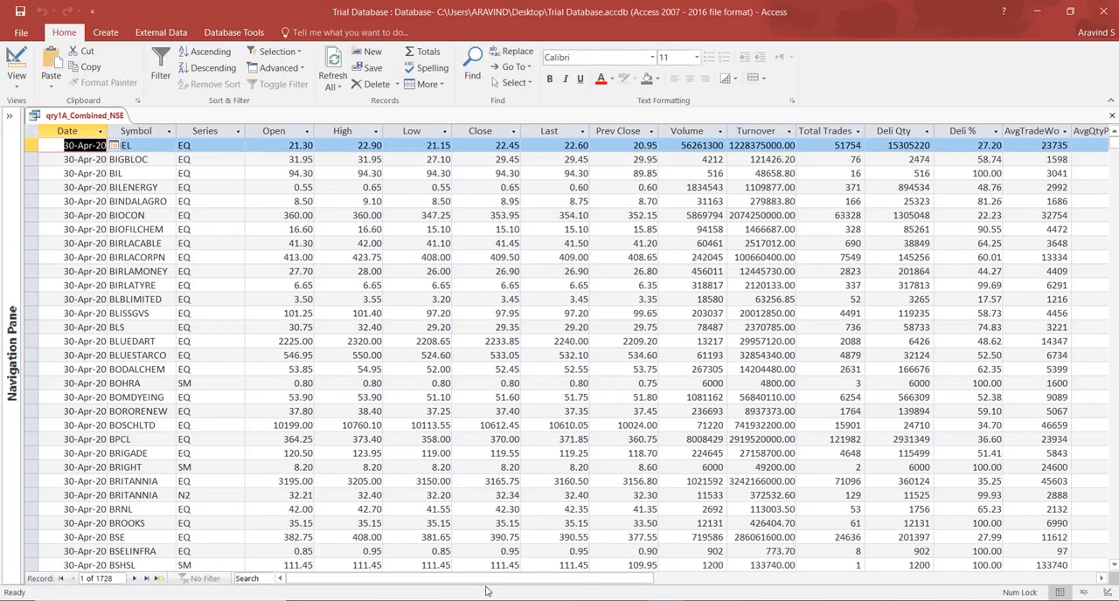
left_click_drag(486, 584, 631, 584)
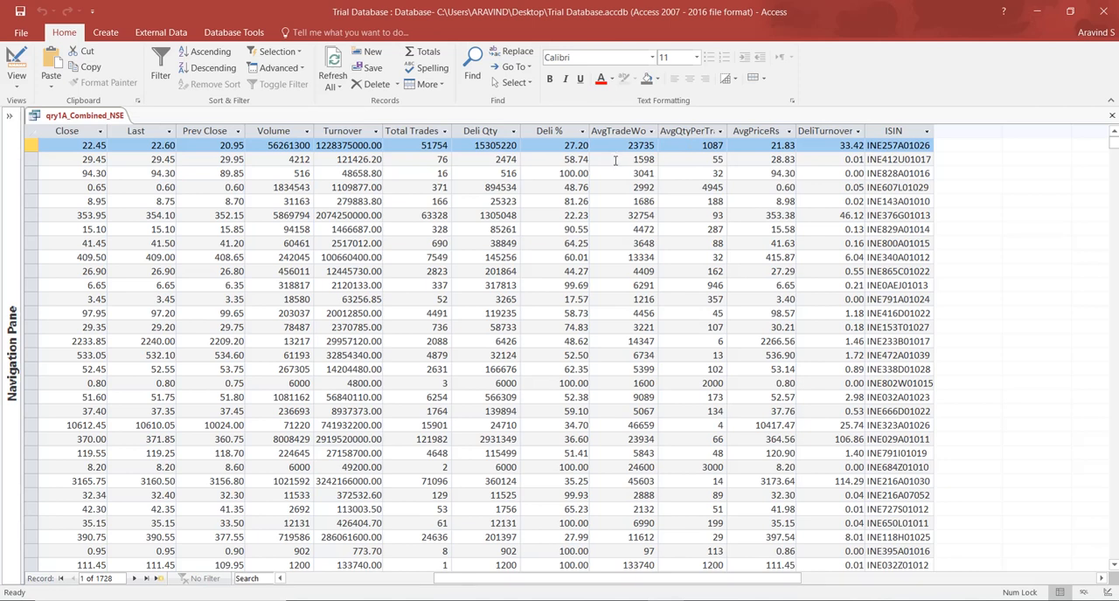
Examine the unrounded AvgTradeWorthRs values in the second through ninth records.
left_click(615, 160)
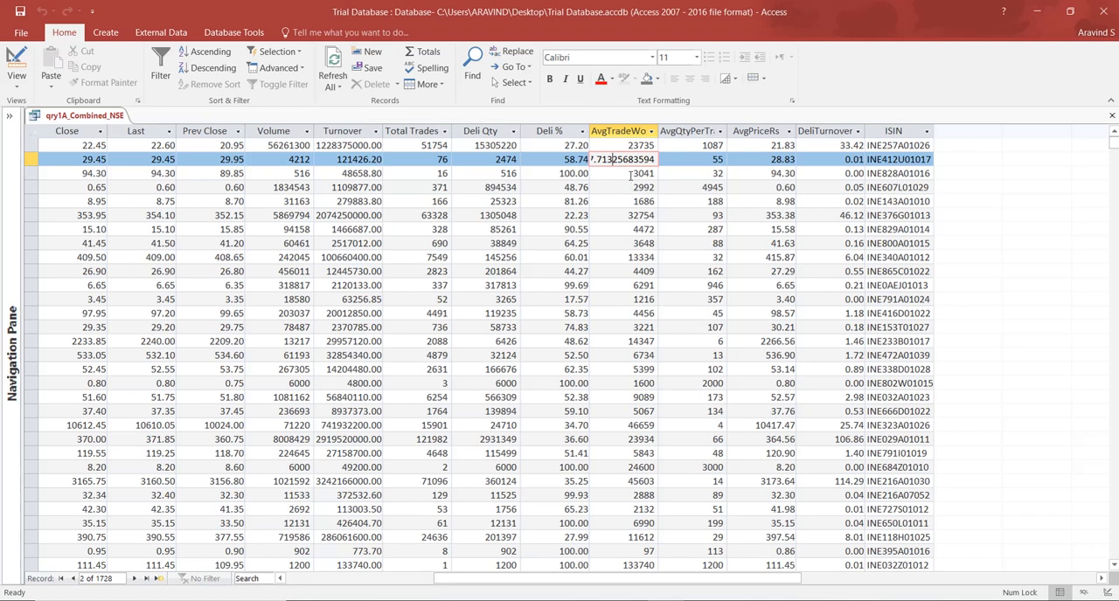
left_click(629, 173)
left_click(618, 187)
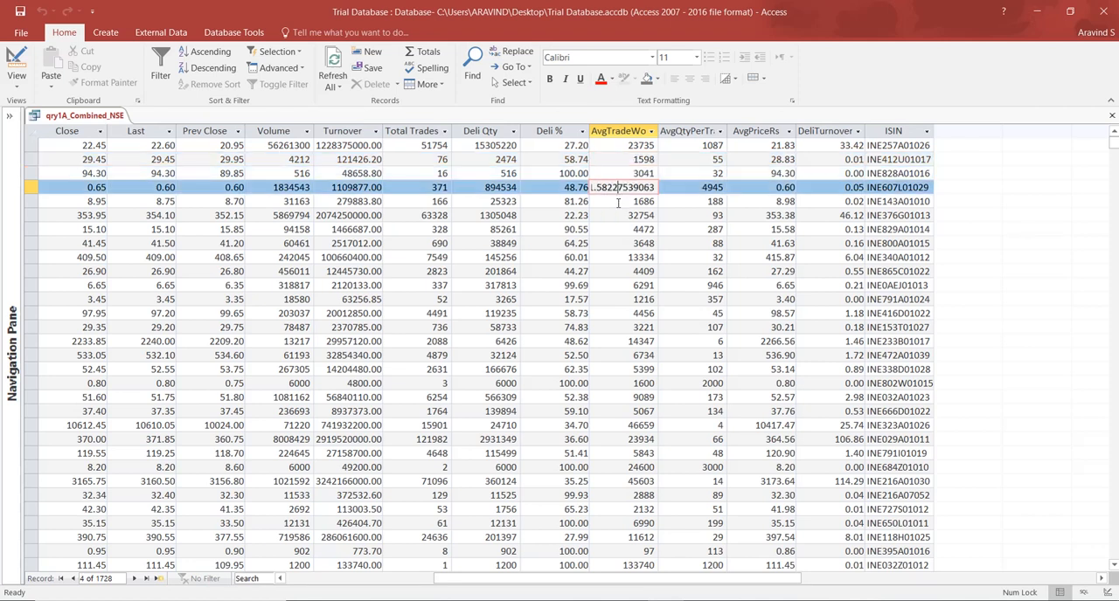
left_click(622, 201)
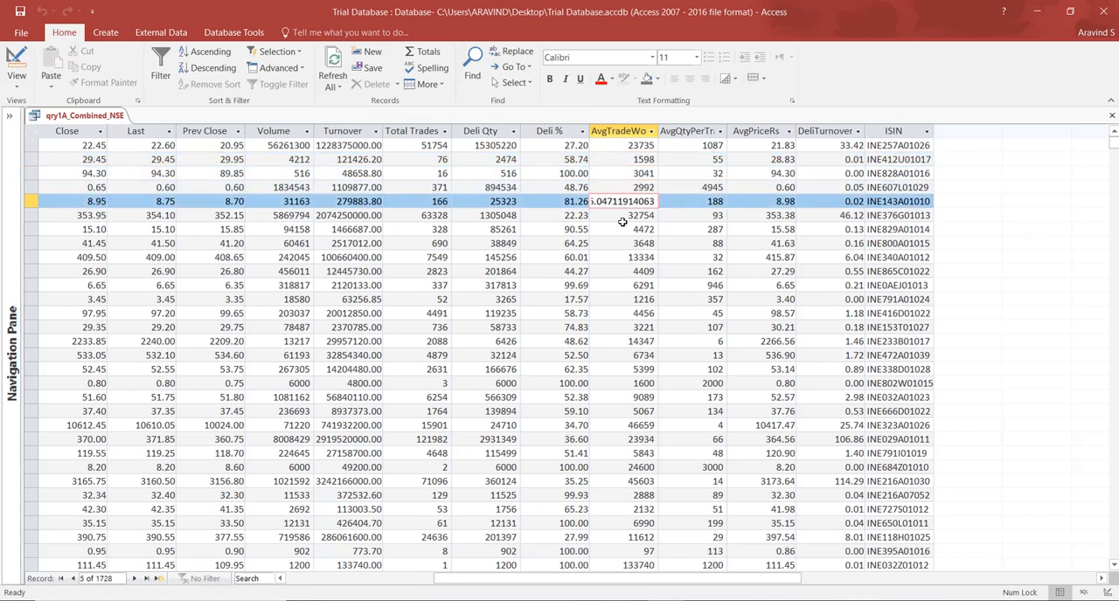
left_click(621, 218)
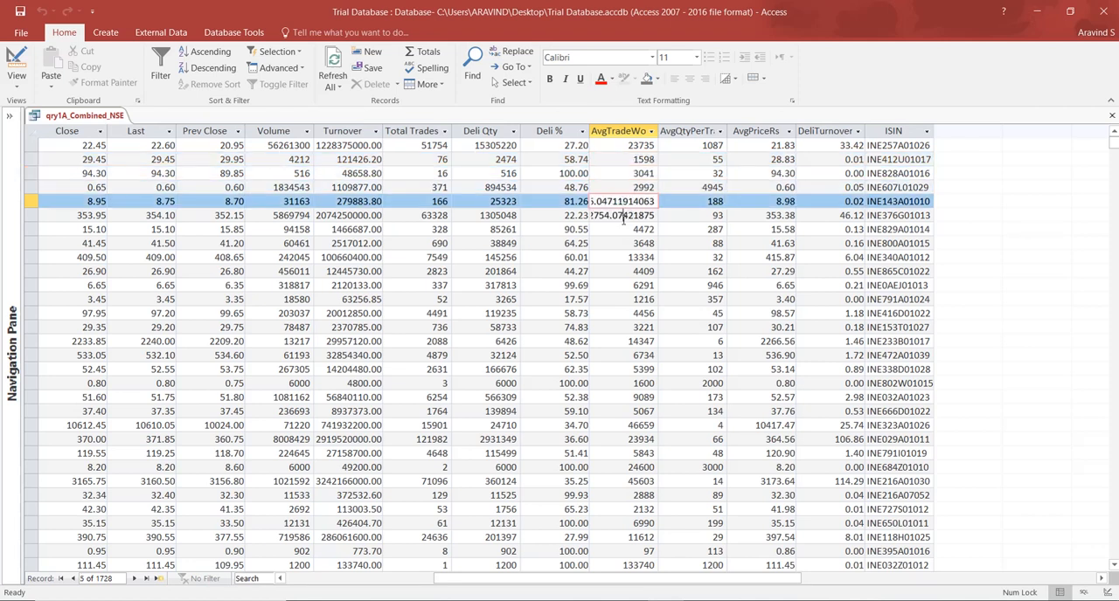
left_click(623, 228)
left_click(622, 244)
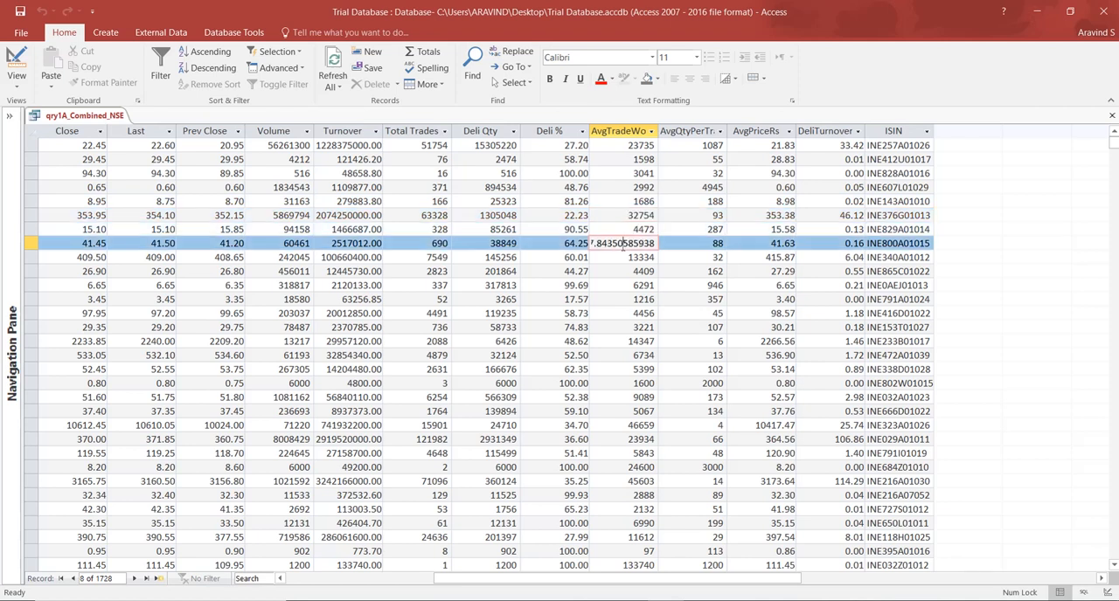
left_click(619, 258)
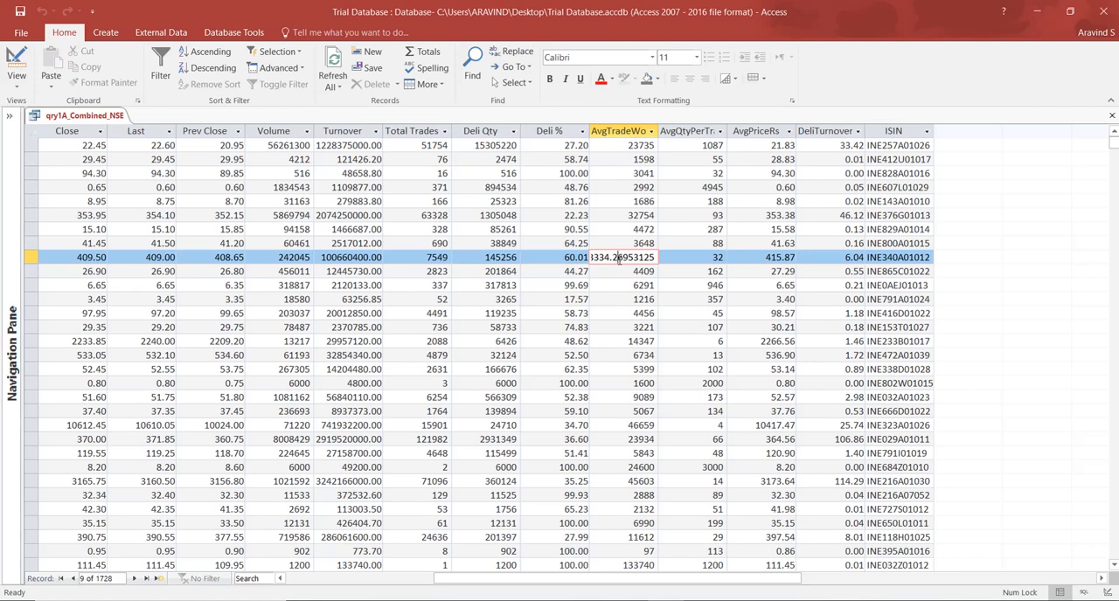
Examine the unrounded values of several AvgQtyPerTrade and AvgPriceRs cells.
left_click(681, 241)
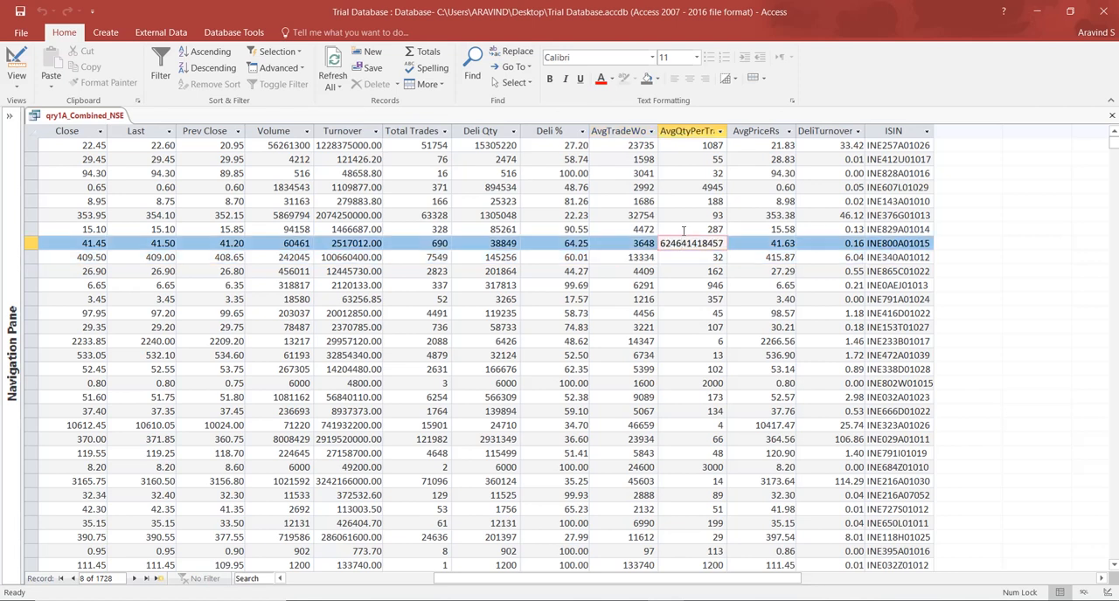
left_click(734, 223)
left_click(736, 217)
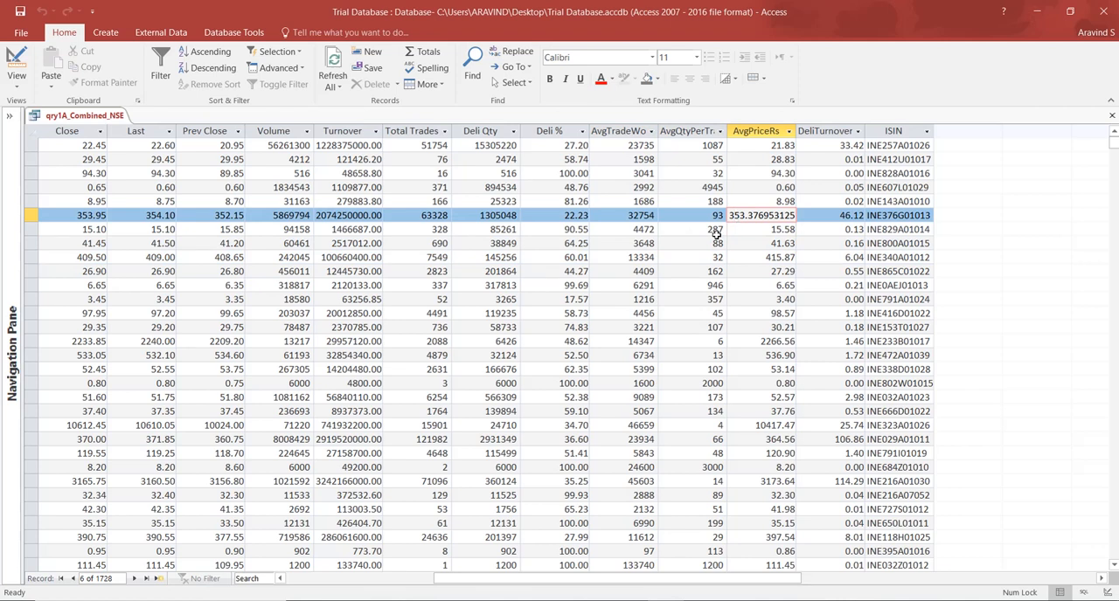
left_click(695, 187)
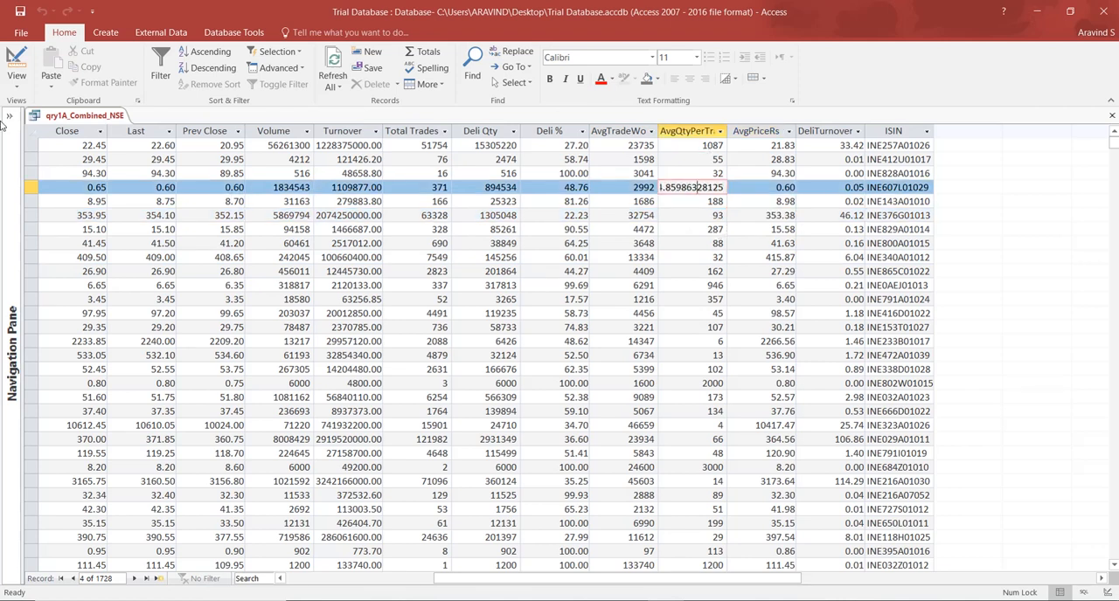
Return the query to Design View and check the Format and Decimal Places properties of the AvgTradeWorthRs field.
left_click(16, 60)
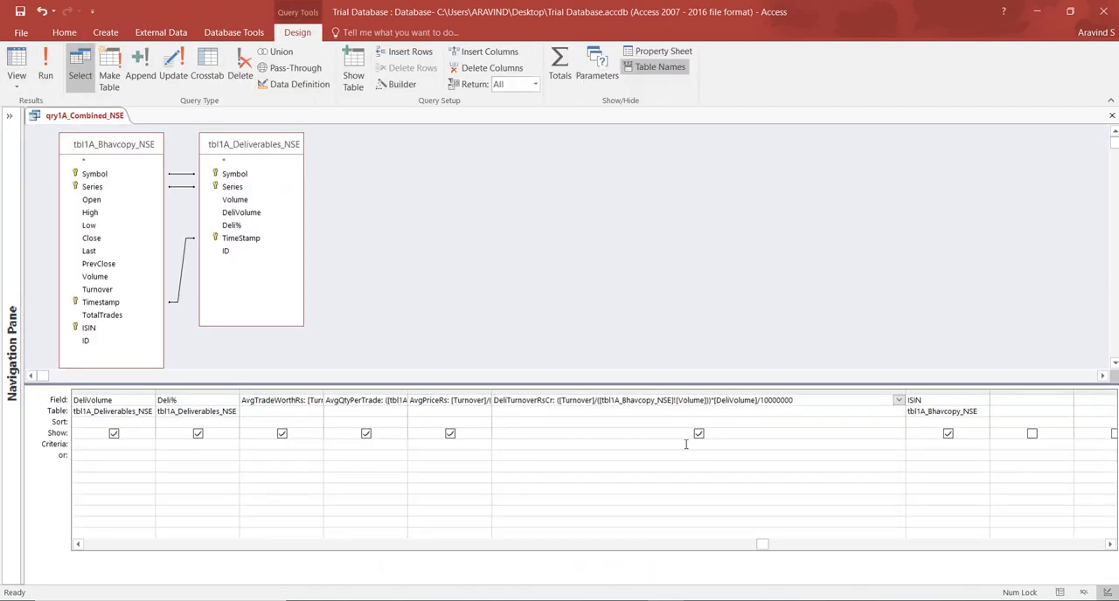
right_click(290, 446)
left_click(332, 570)
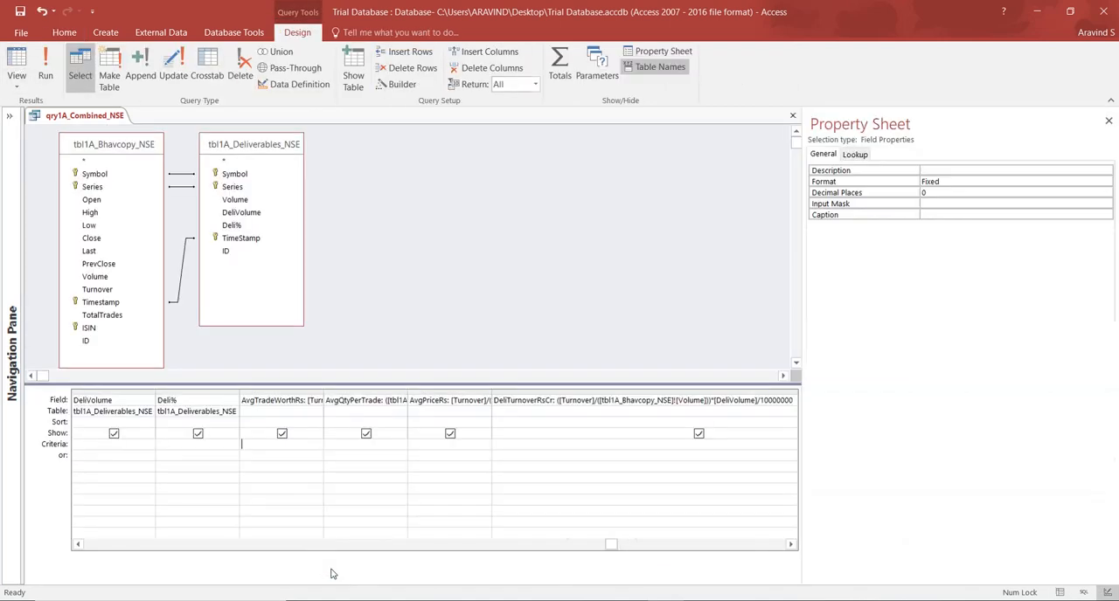
left_click(1108, 121)
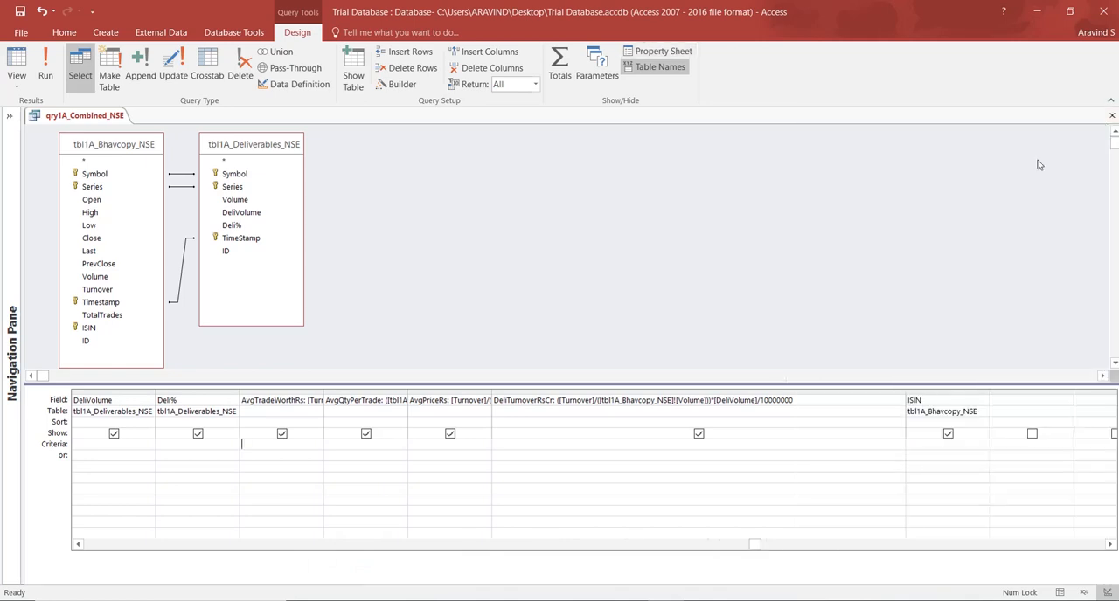
left_click(670, 53)
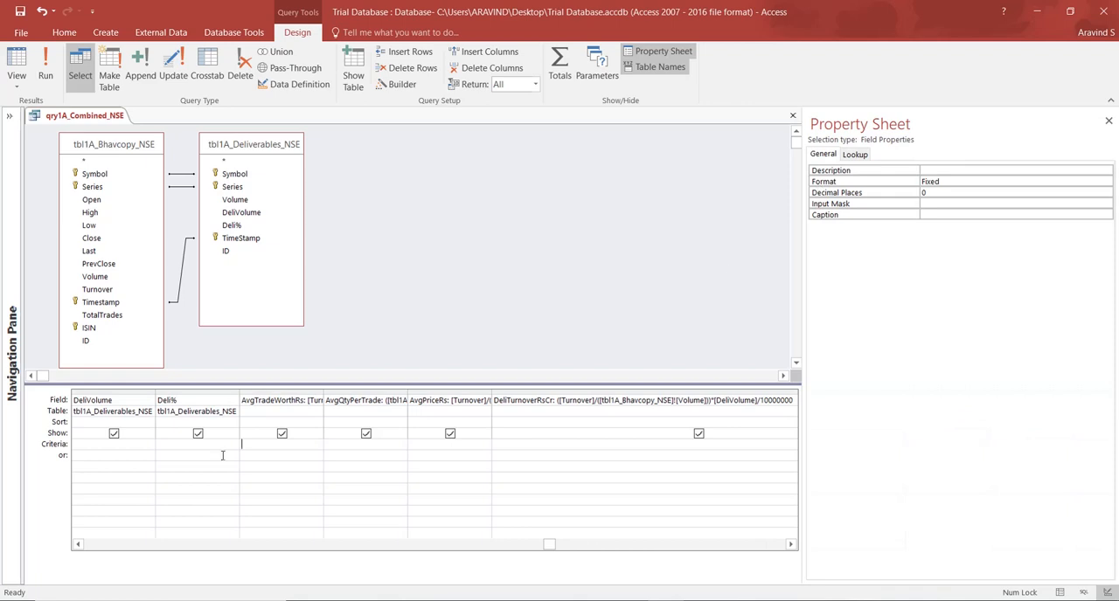
left_click(957, 181)
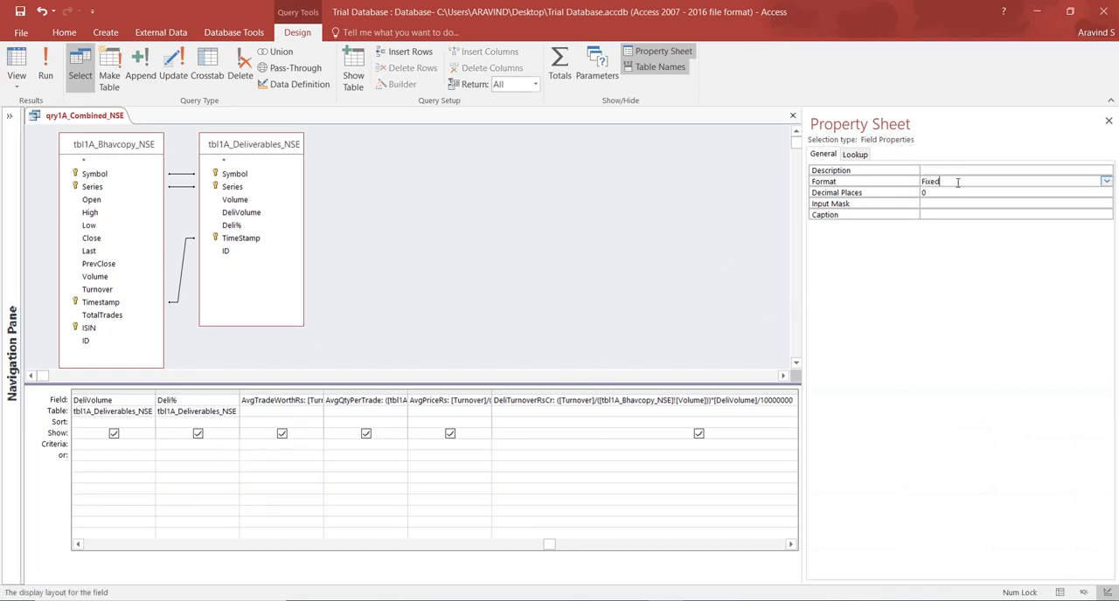
type("Fixed")
left_click(950, 191)
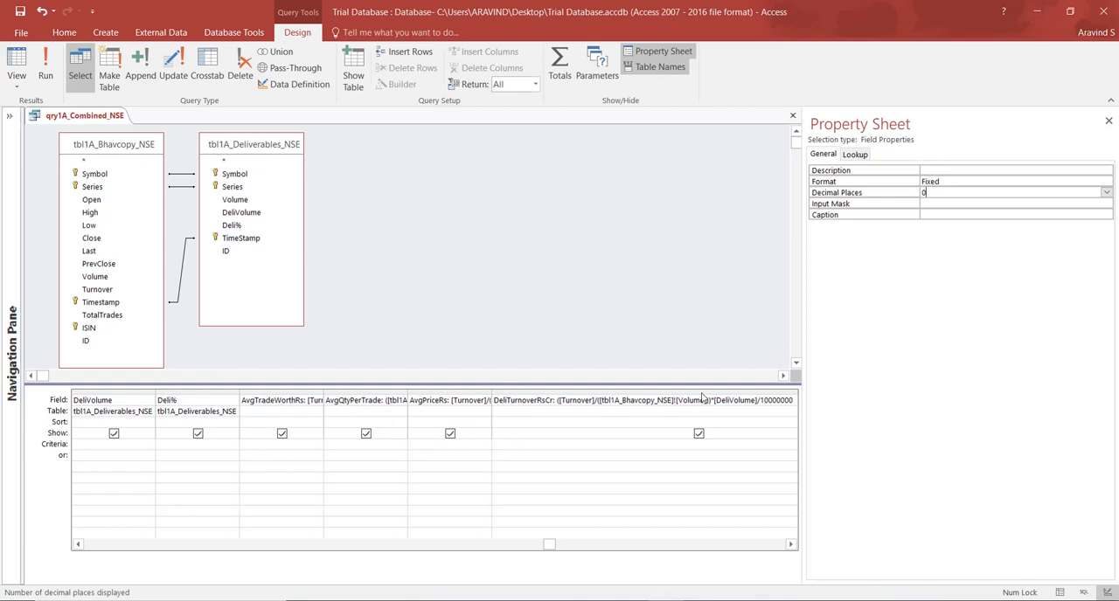
Check the format properties of the AvgPriceRs and DeliTurnoverRsCr fields and close the Property Sheet.
left_click(451, 448)
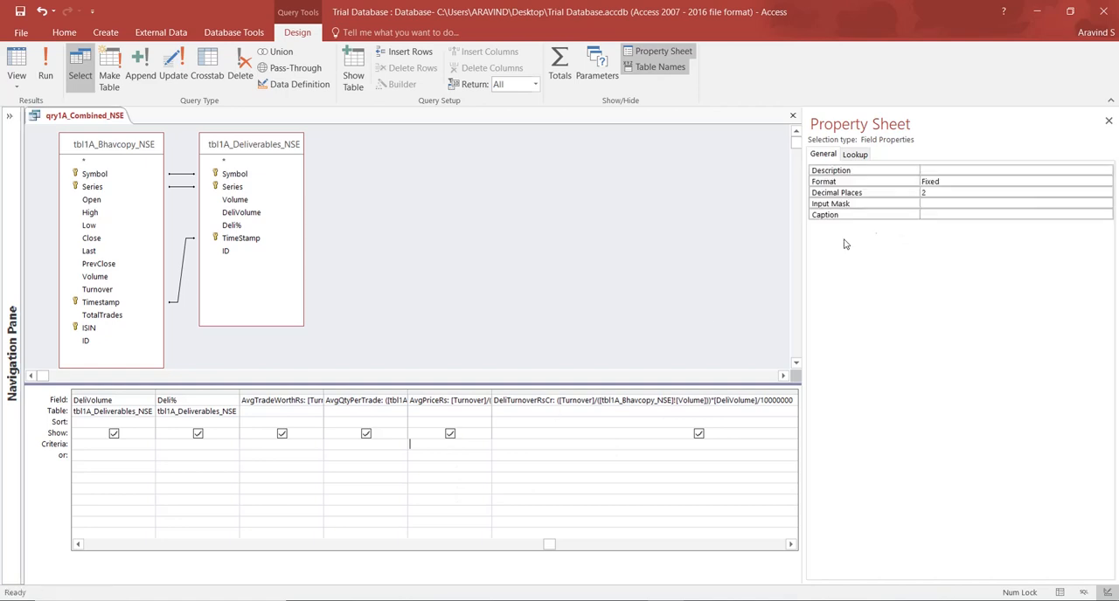
left_click(536, 450)
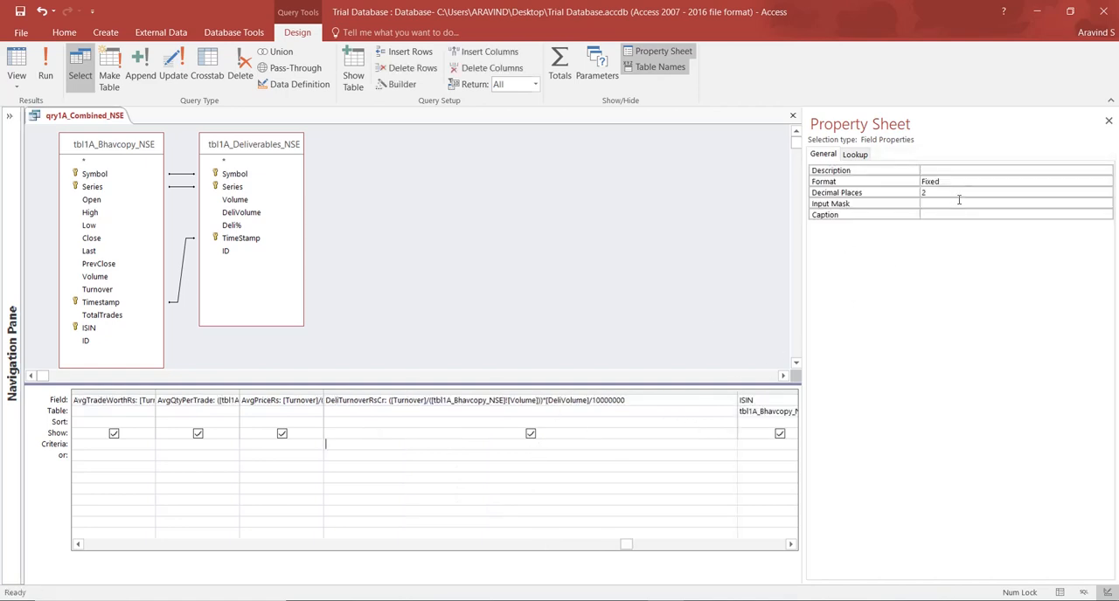
left_click(1108, 120)
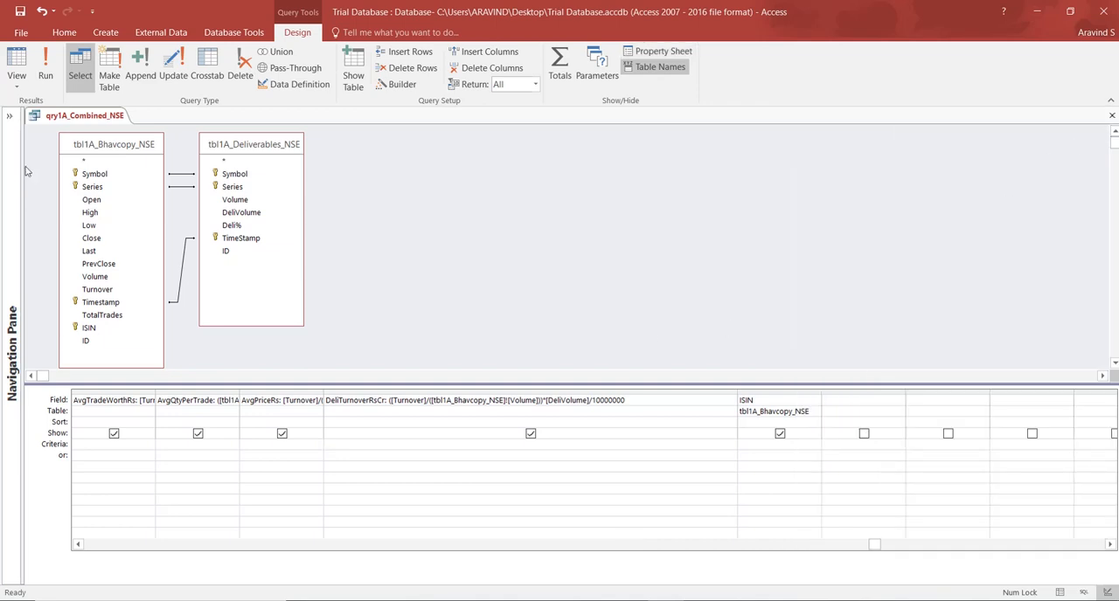
Open the properties of the DeliTurnoverRsCr field and try to leave its Decimal Places setting empty.
right_click(360, 444)
left_click(390, 568)
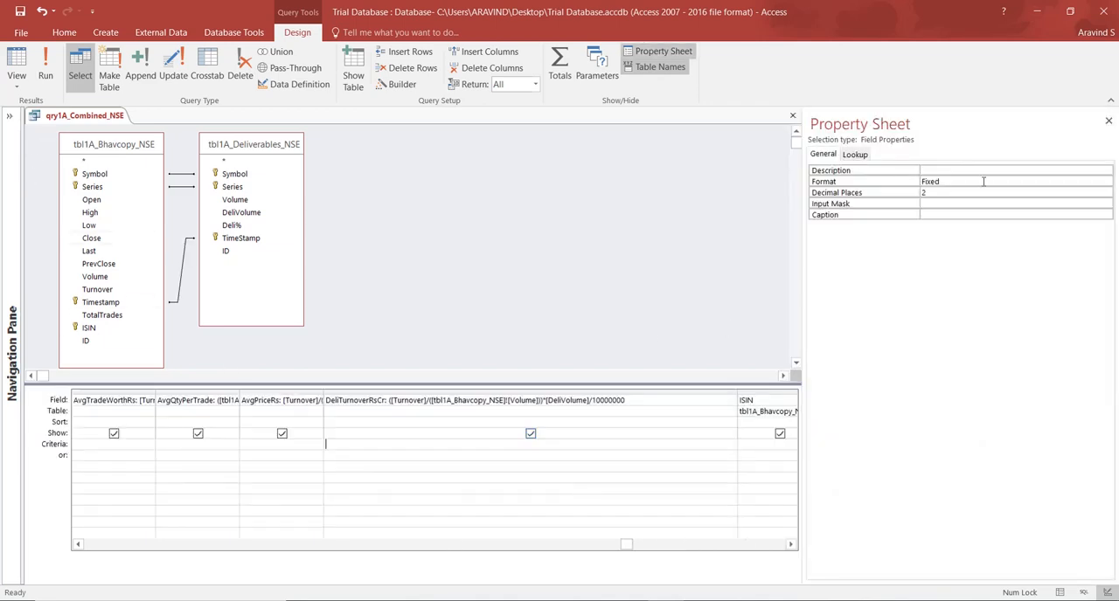
left_click(888, 194)
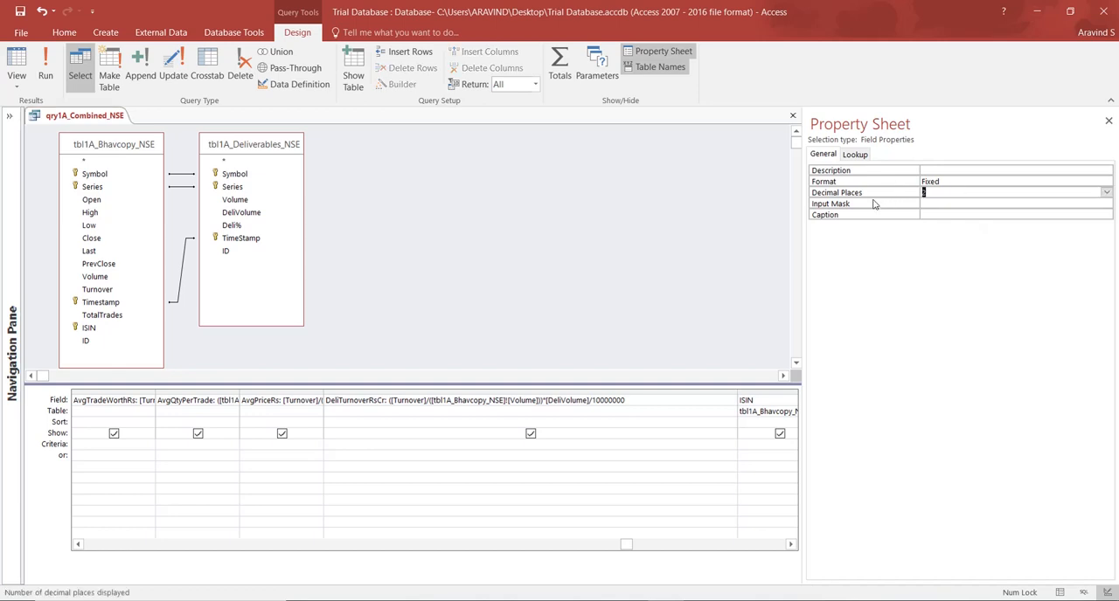
key("BackSpace")
left_click(953, 180)
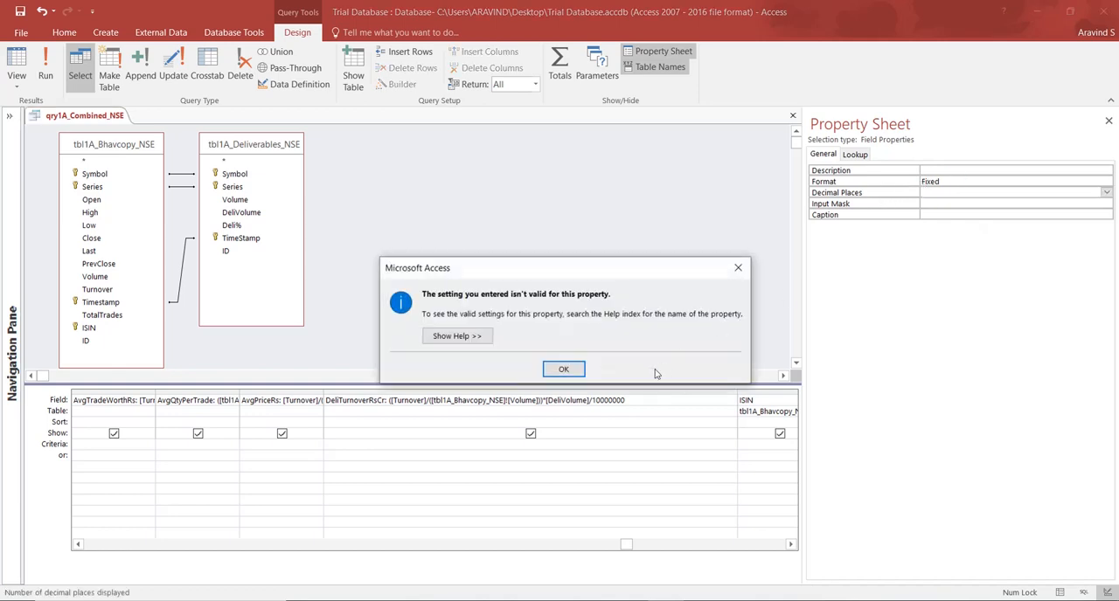
left_click(578, 373)
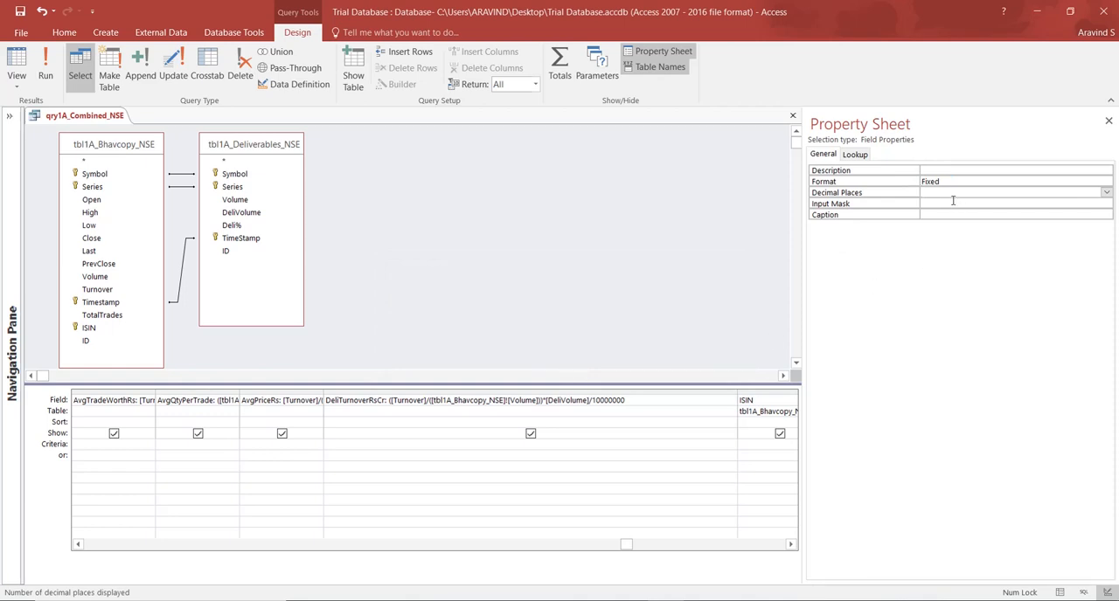
Clear the Format setting of the DeliTurnoverRsCr field and choose another Decimal Places option from its list.
left_click(874, 181)
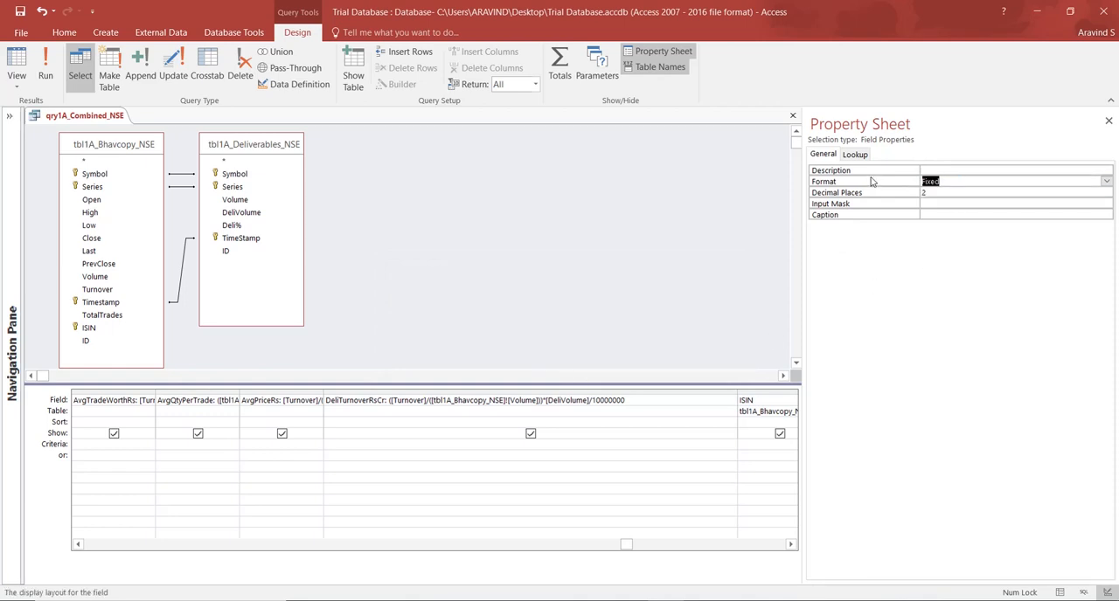
key("Delete")
left_click(932, 192)
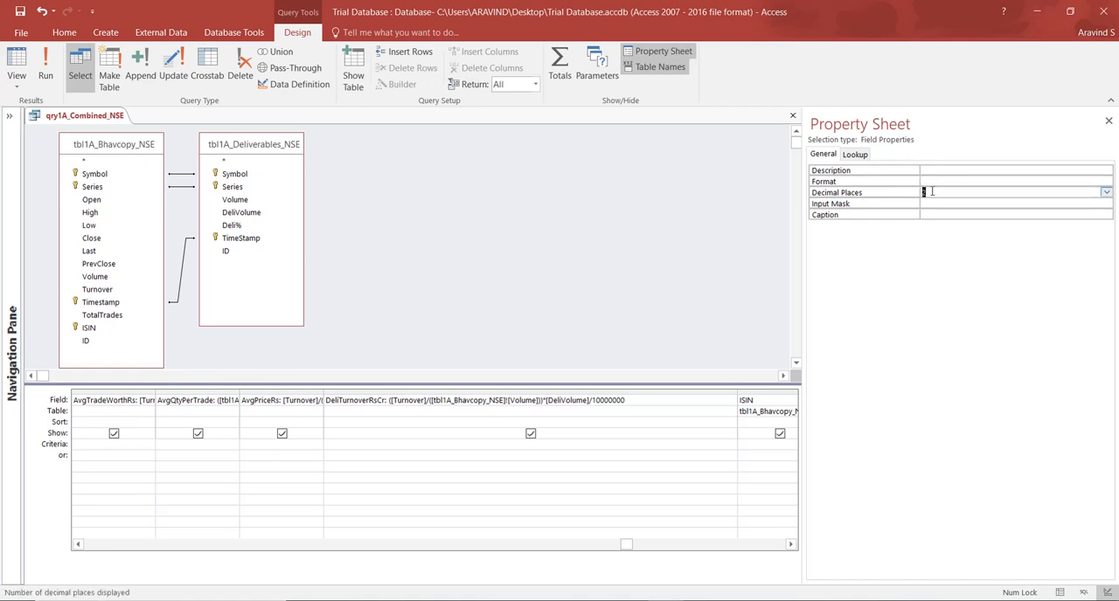
key("Delete")
left_click(952, 180)
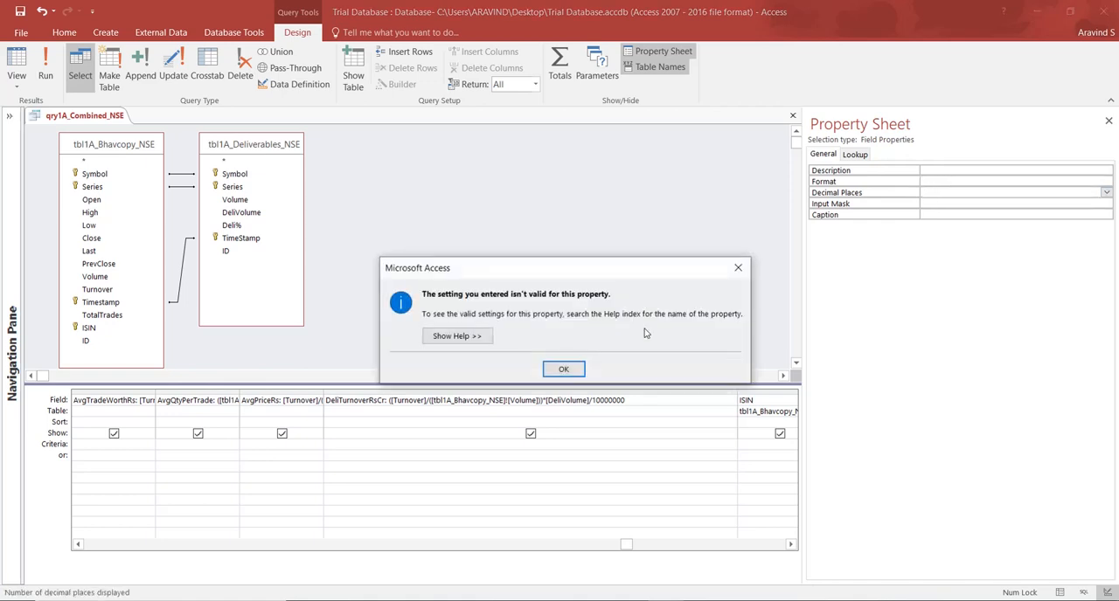
left_click(564, 370)
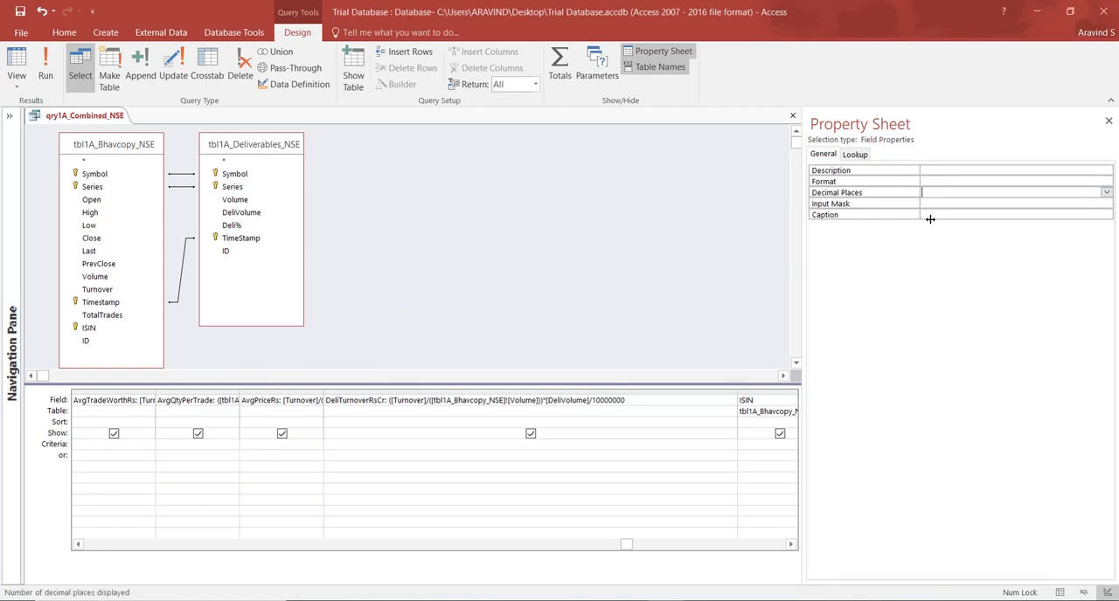
left_click(1105, 193)
left_click(1045, 205)
Check the unformatted DeliTurnoverRsCr values in Datasheet View with the column widened, and close the query without saving changes.
left_click(17, 63)
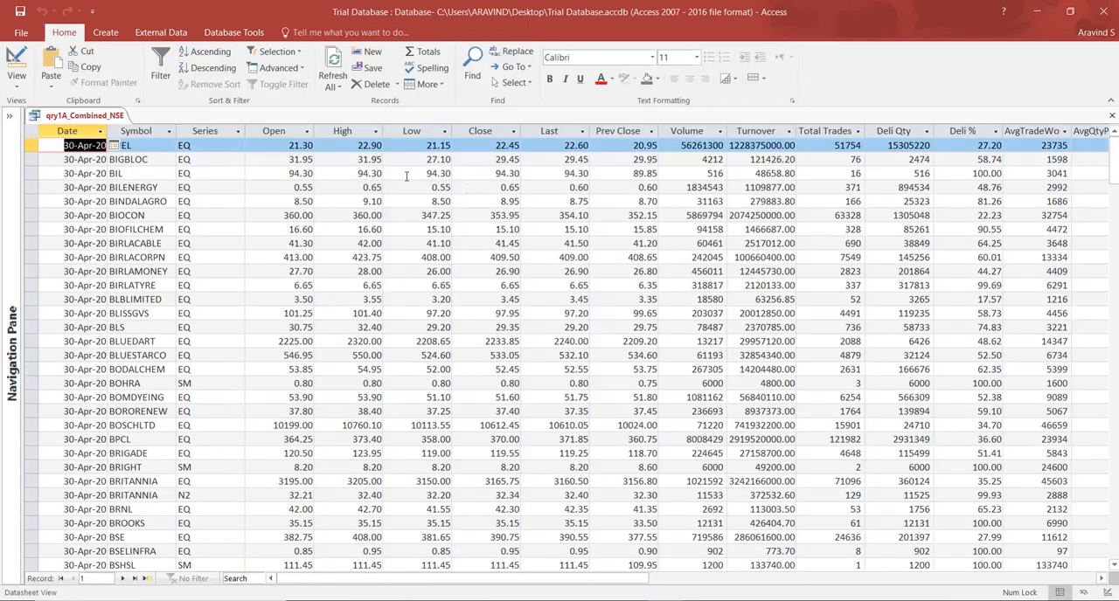
left_click_drag(594, 579, 766, 594)
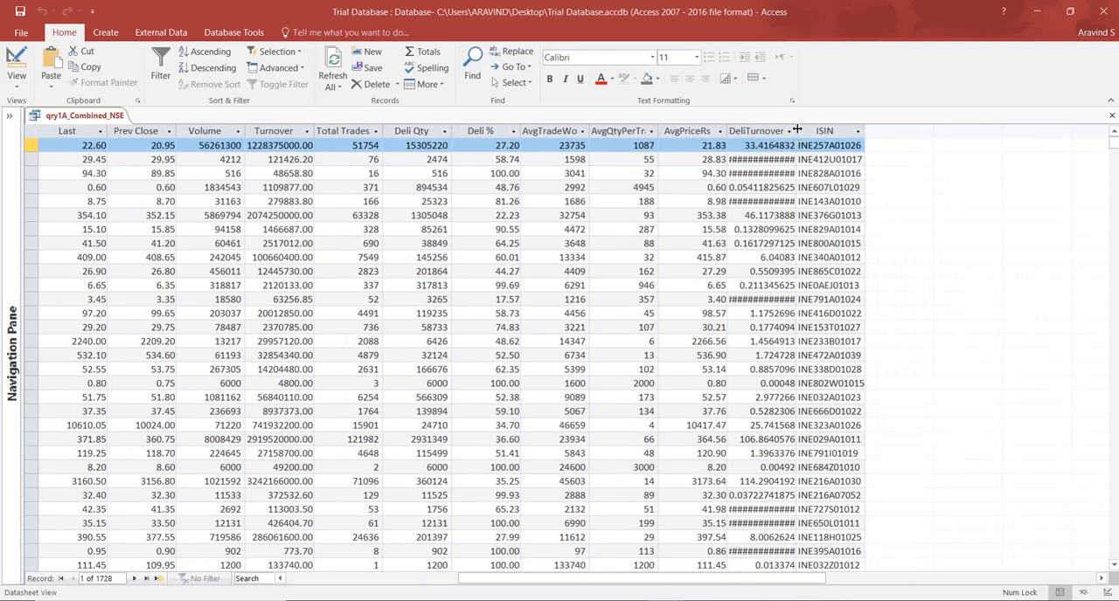
left_click_drag(796, 131, 893, 131)
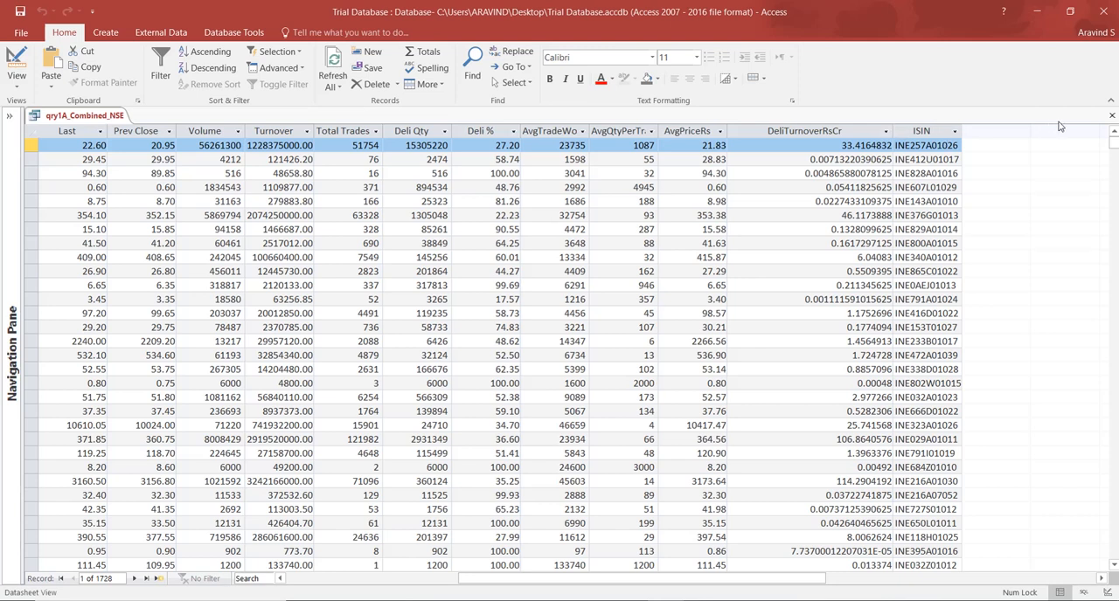
left_click(1111, 116)
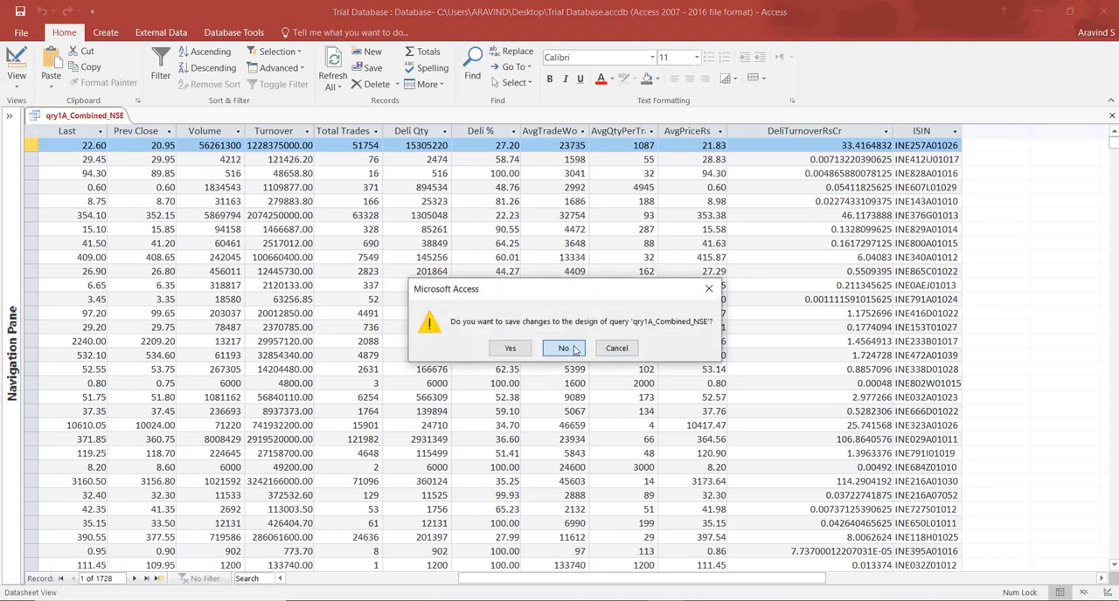
left_click(565, 348)
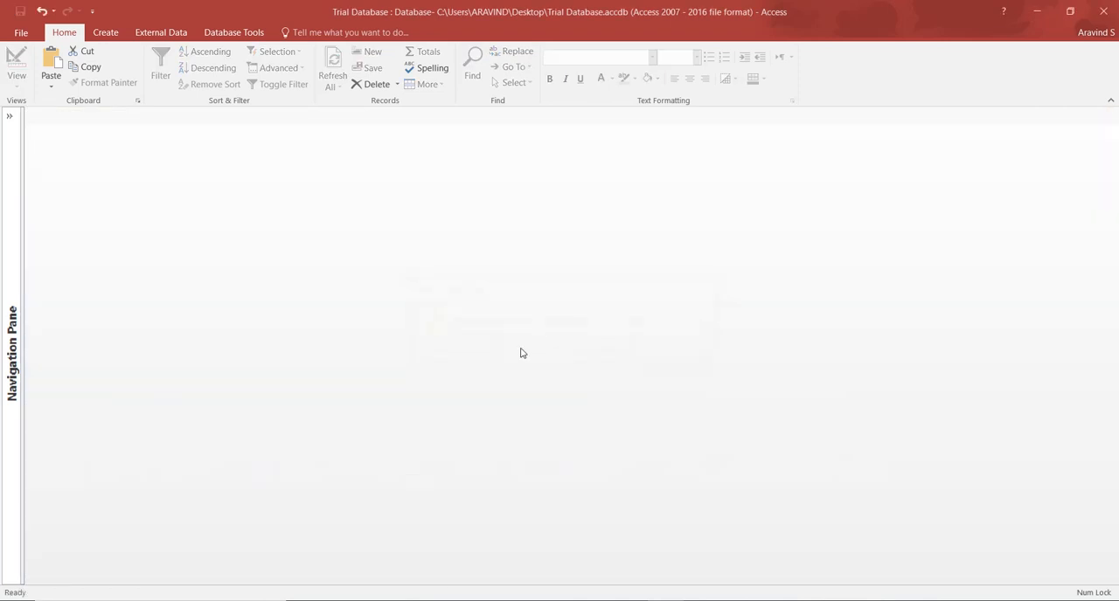
Create a new query in Design View with qry1A_Combined_BSE and qry1A_Combined_NSE as sources, and close the Property Sheet.
left_click(10, 117)
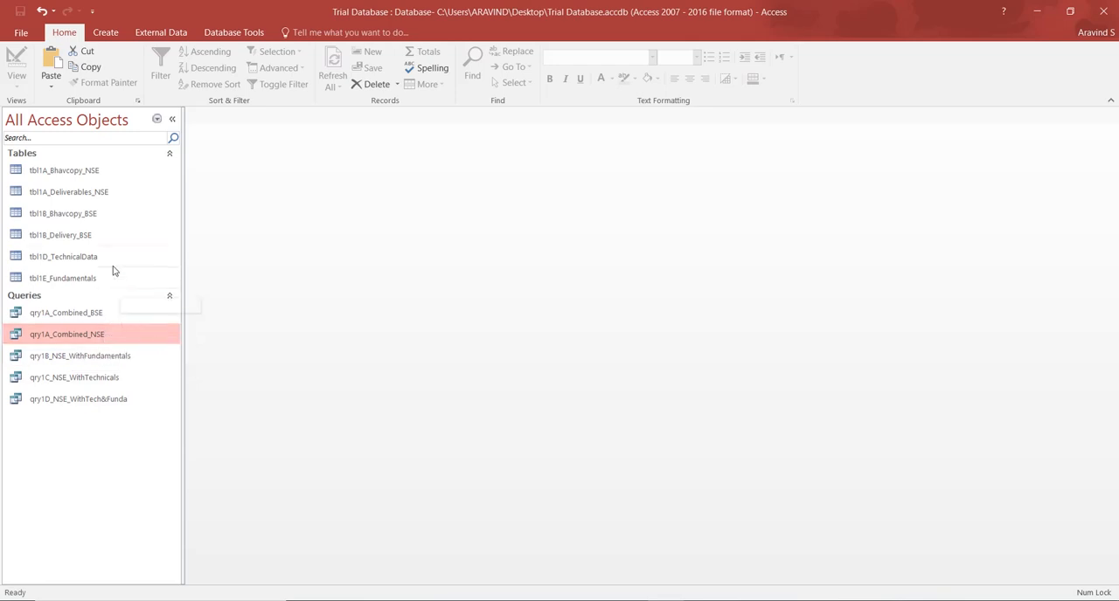
left_click(106, 32)
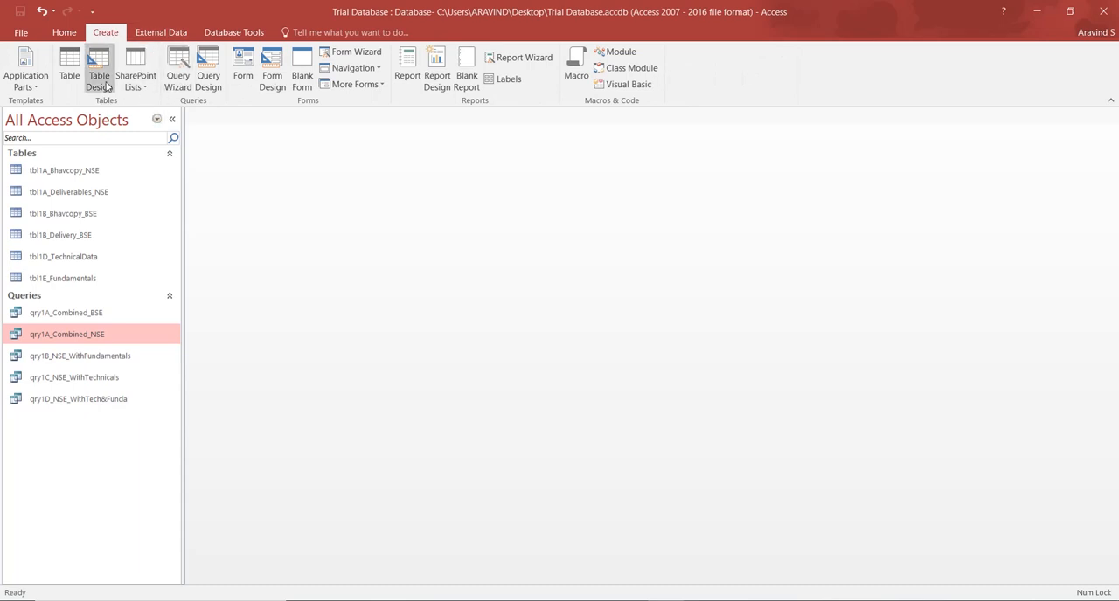
left_click(210, 64)
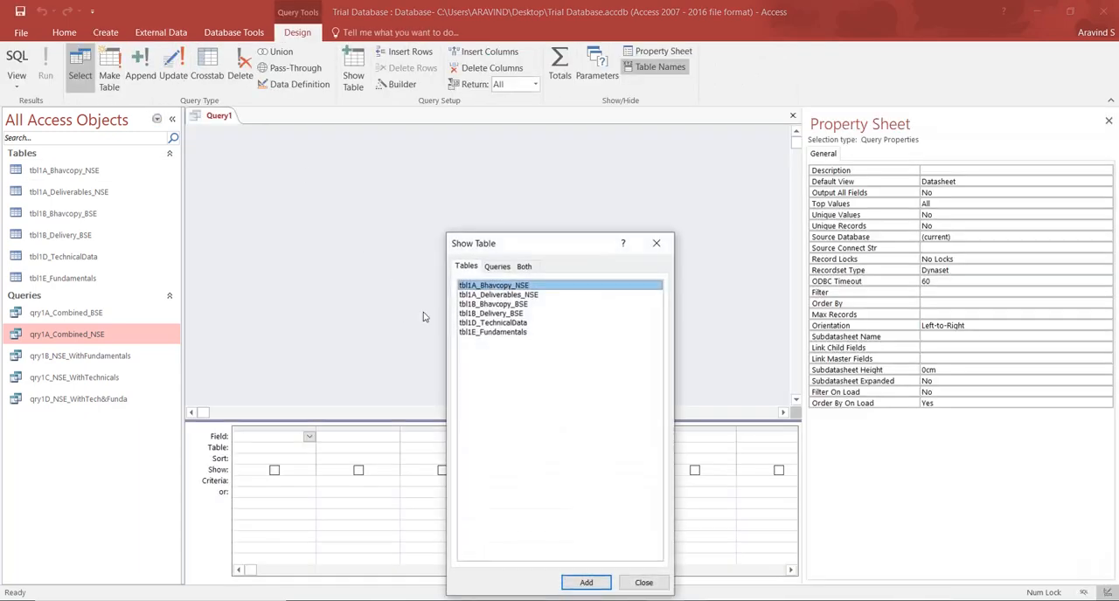
left_click(498, 270)
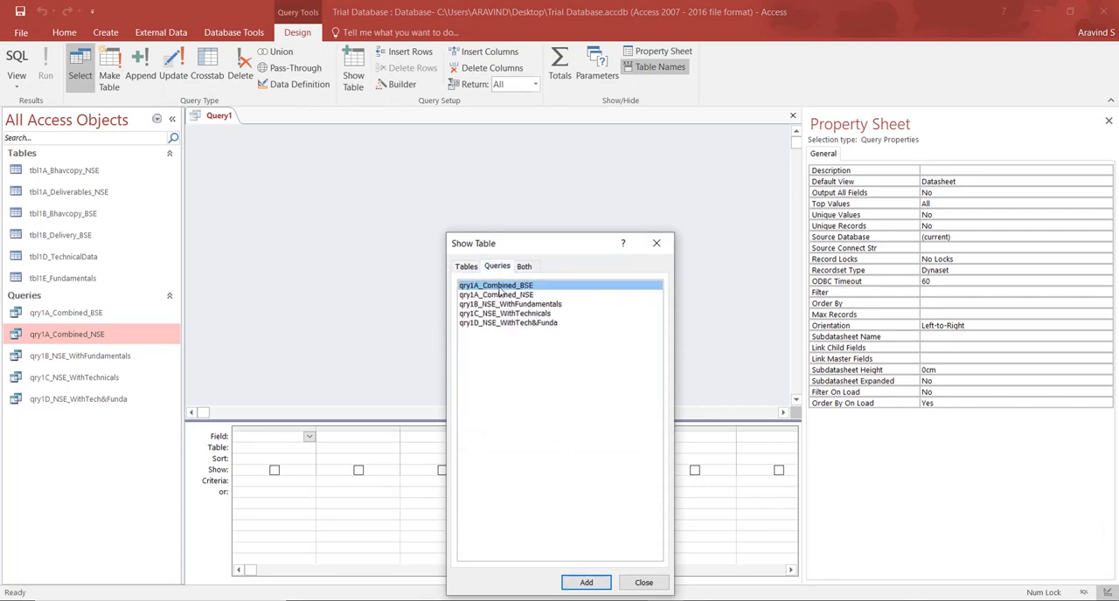
double_click(499, 289)
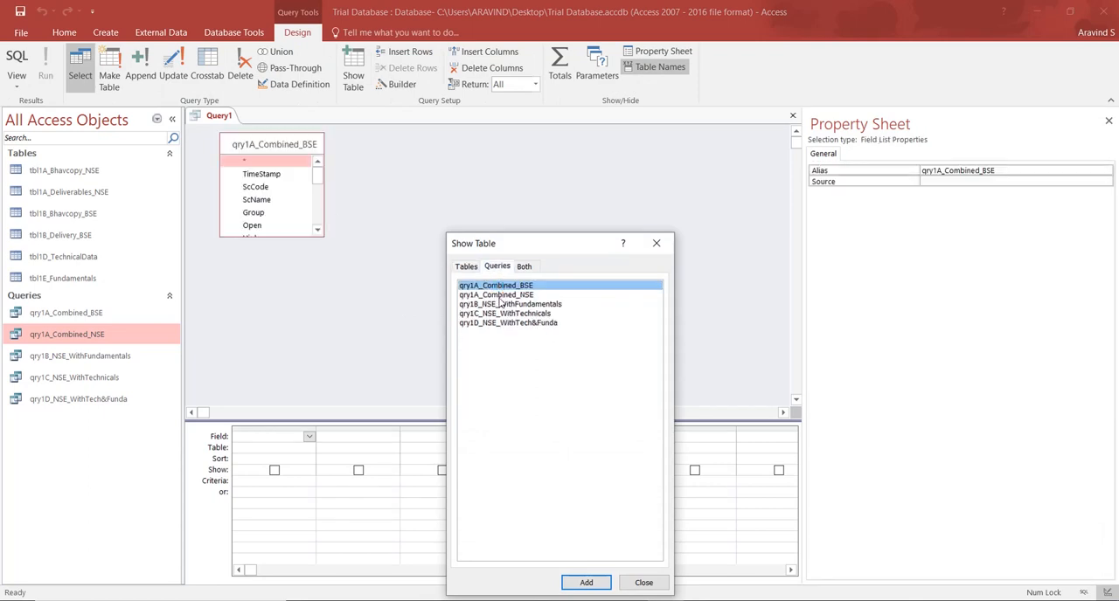
double_click(499, 297)
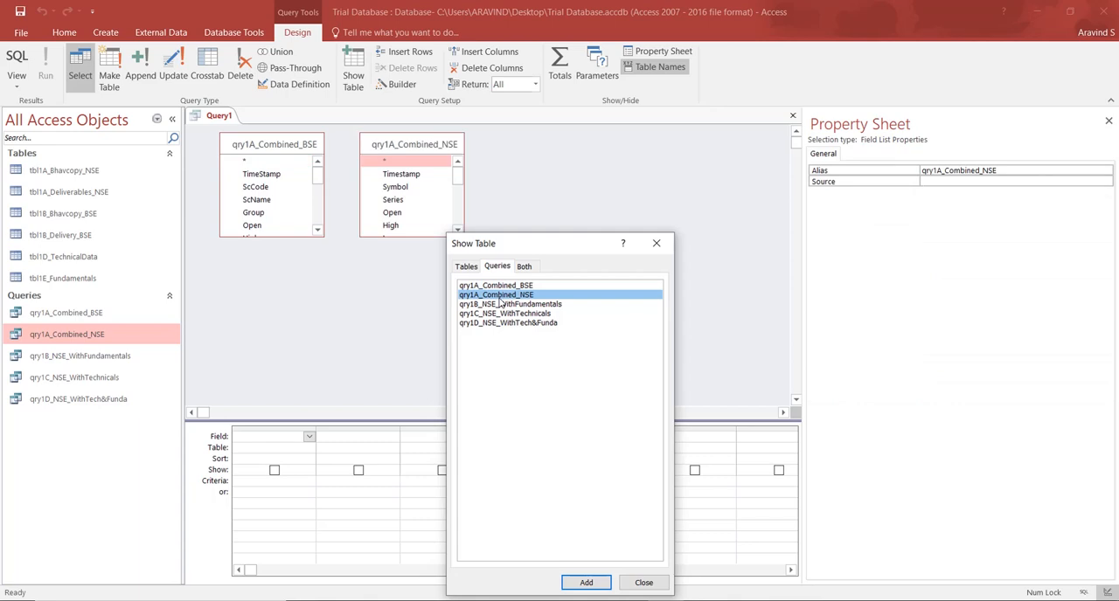
left_click(656, 243)
left_click(1109, 121)
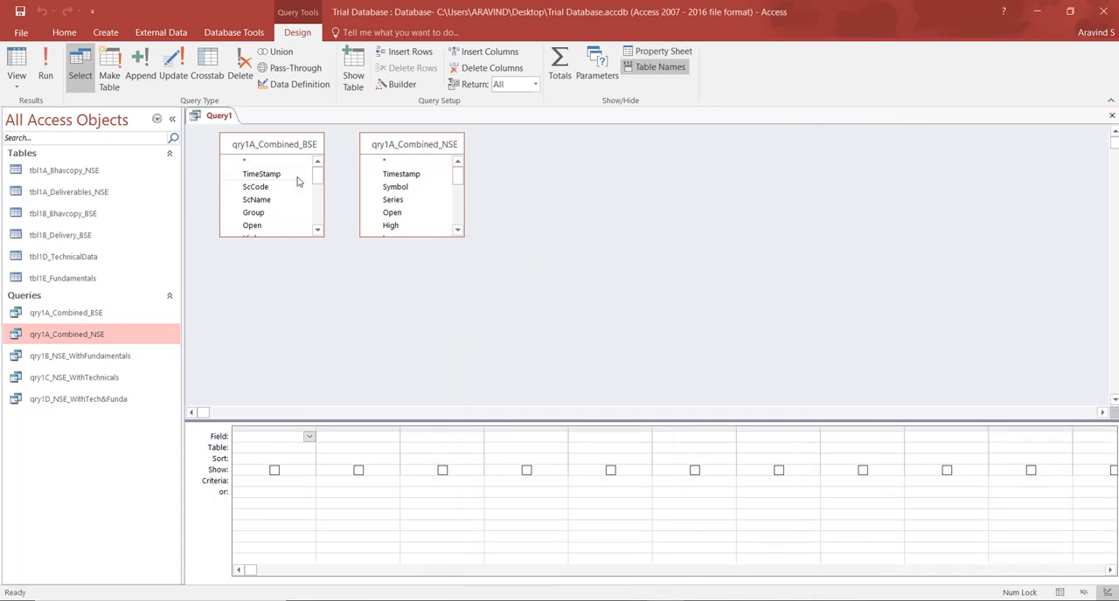
Arrange the field lists with qry1A_Combined_NSE before qry1A_Combined_BSE and lengthen both to show most of their fields.
left_click_drag(296, 153, 608, 148)
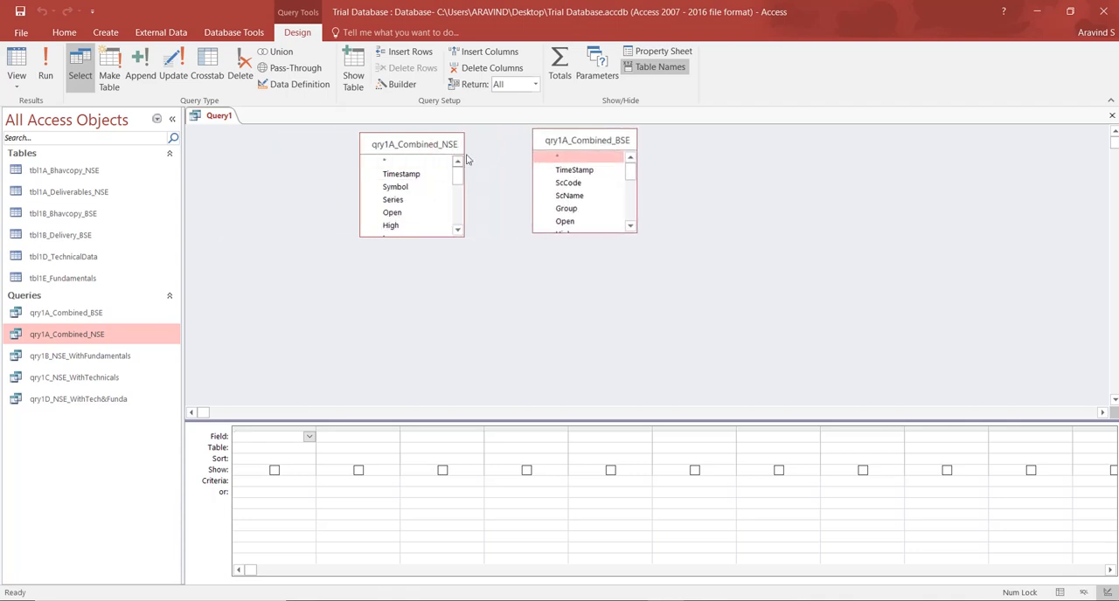
left_click_drag(423, 146, 288, 148)
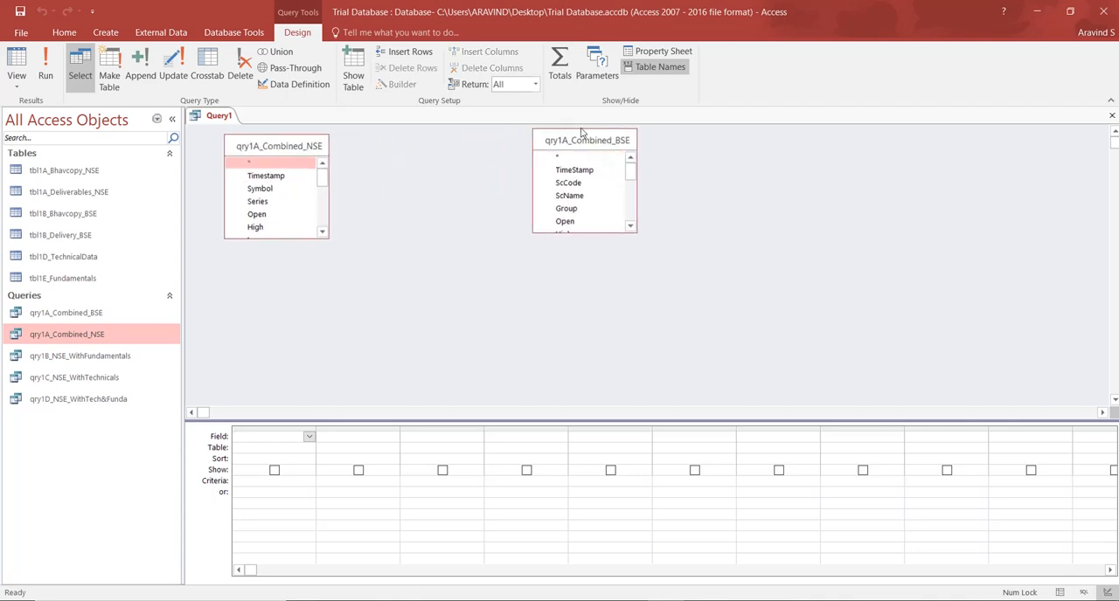
left_click_drag(581, 142, 433, 146)
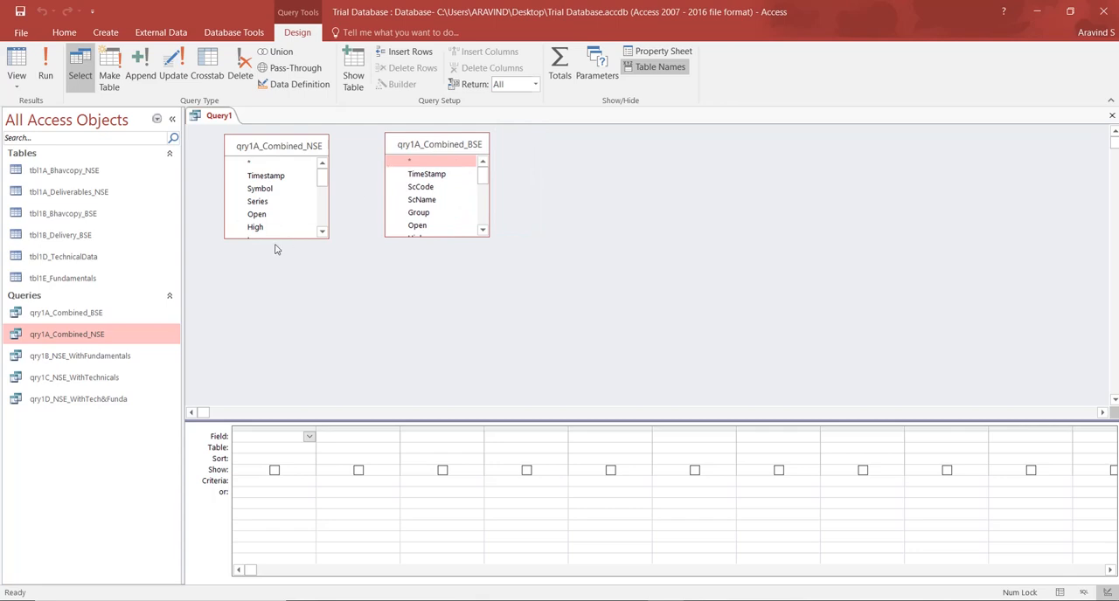
left_click_drag(272, 237, 252, 403)
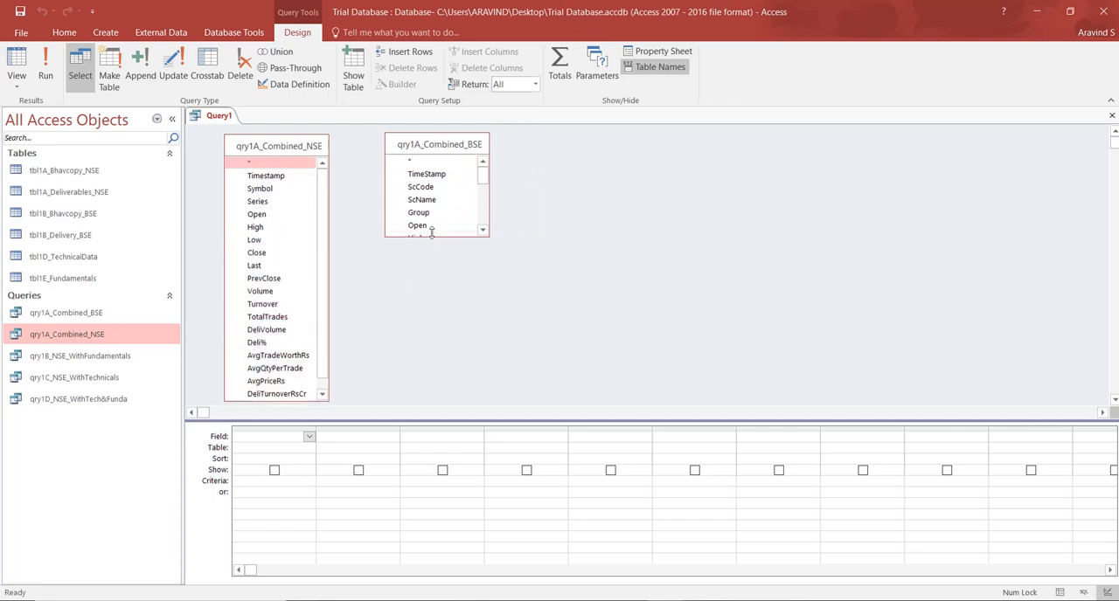
left_click_drag(431, 237, 425, 398)
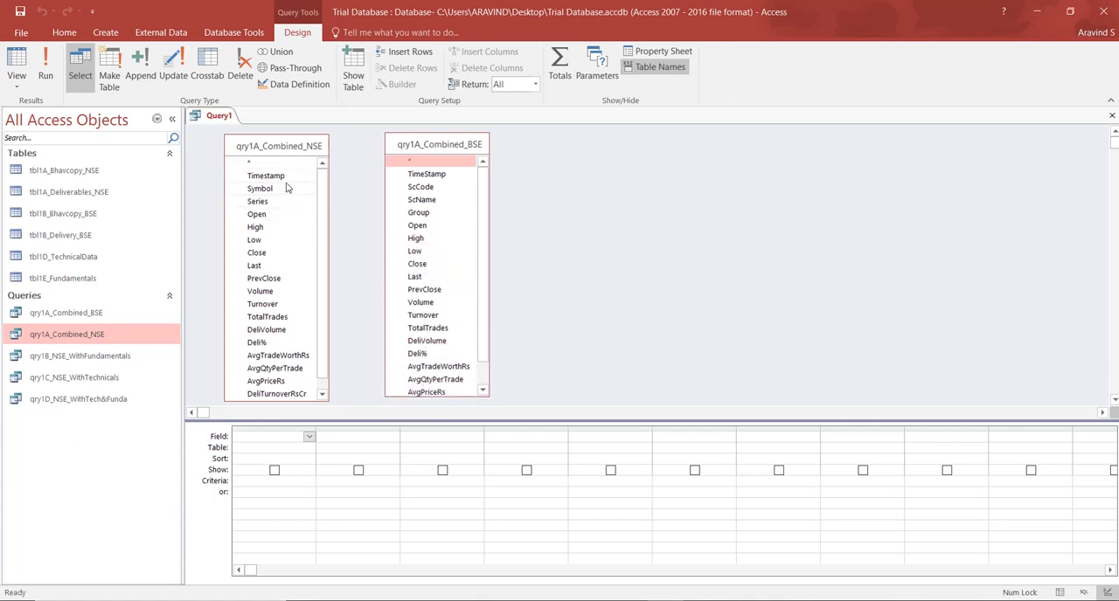
Join qry1A_Combined_NSE to qry1A_Combined_BSE on the Timestamp and ISIN fields.
left_click_drag(285, 177, 418, 182)
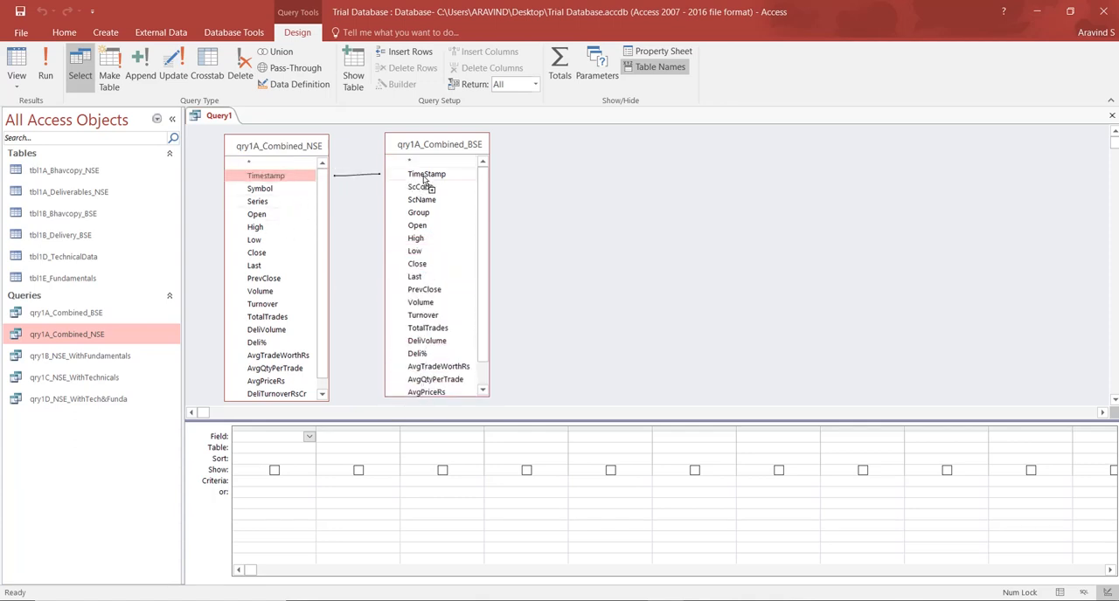
left_click(323, 386)
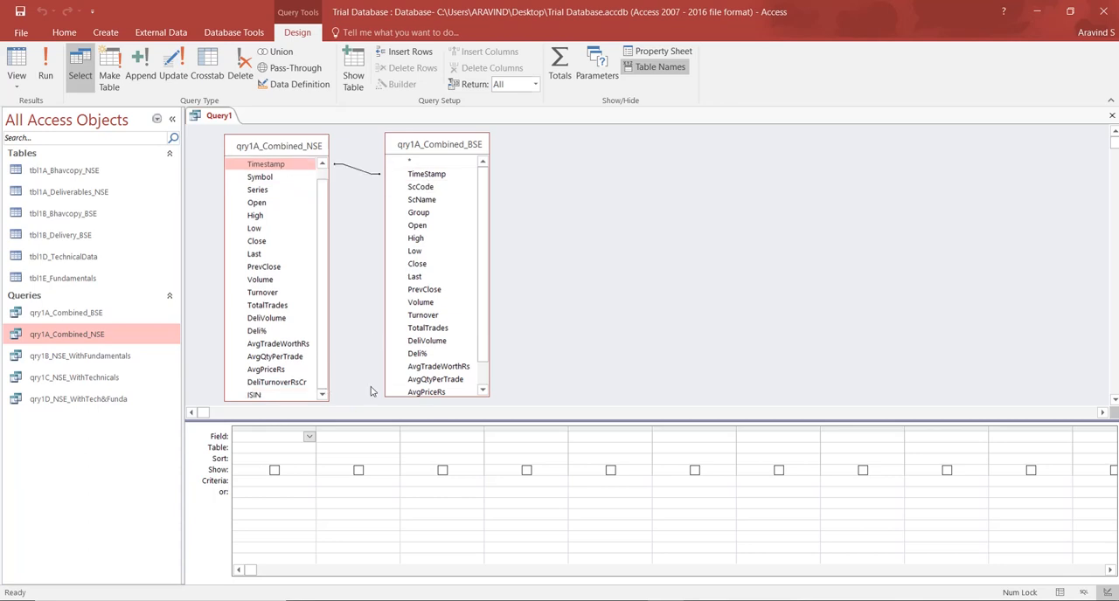
left_click(483, 381)
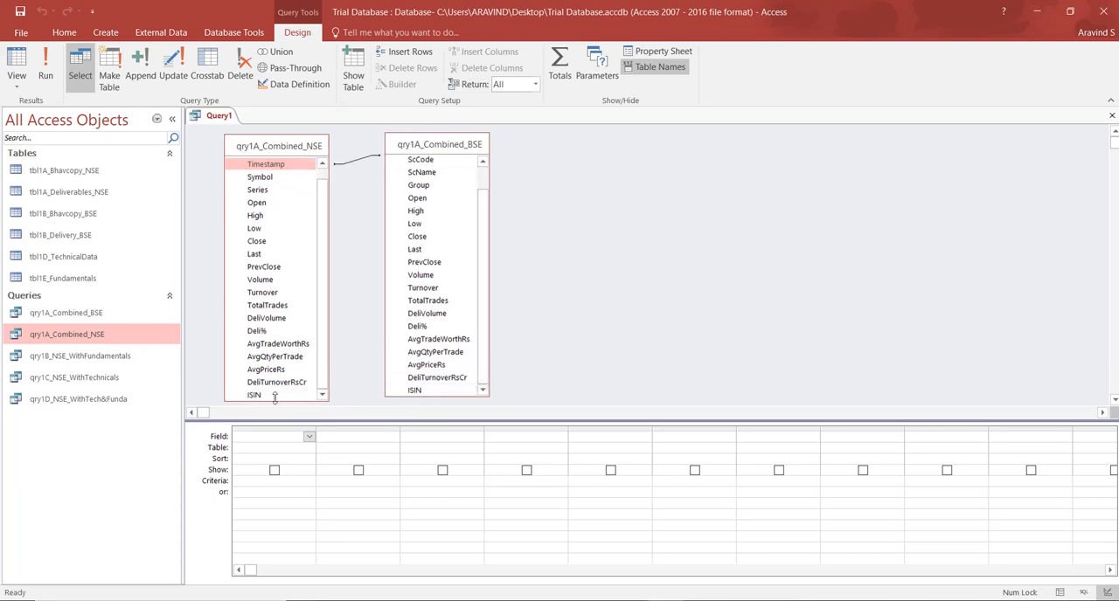
left_click_drag(272, 397, 417, 394)
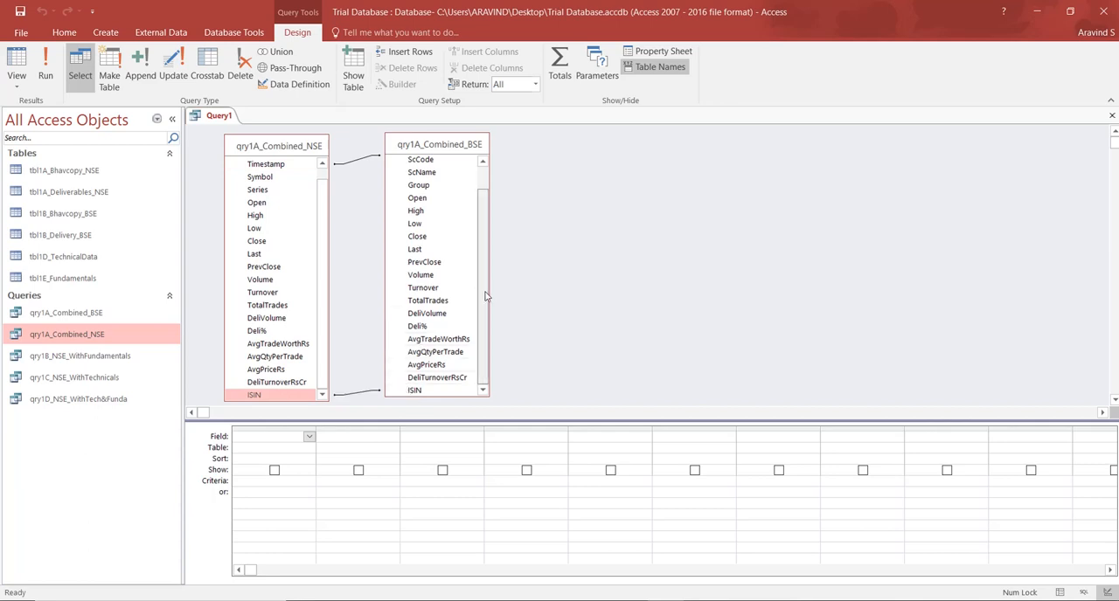
Add Timestamp, Symbol and Series from the NSE query and ScCode and Group from the BSE query, placing ScCode before Symbol.
scroll(494, 249, "up", 1)
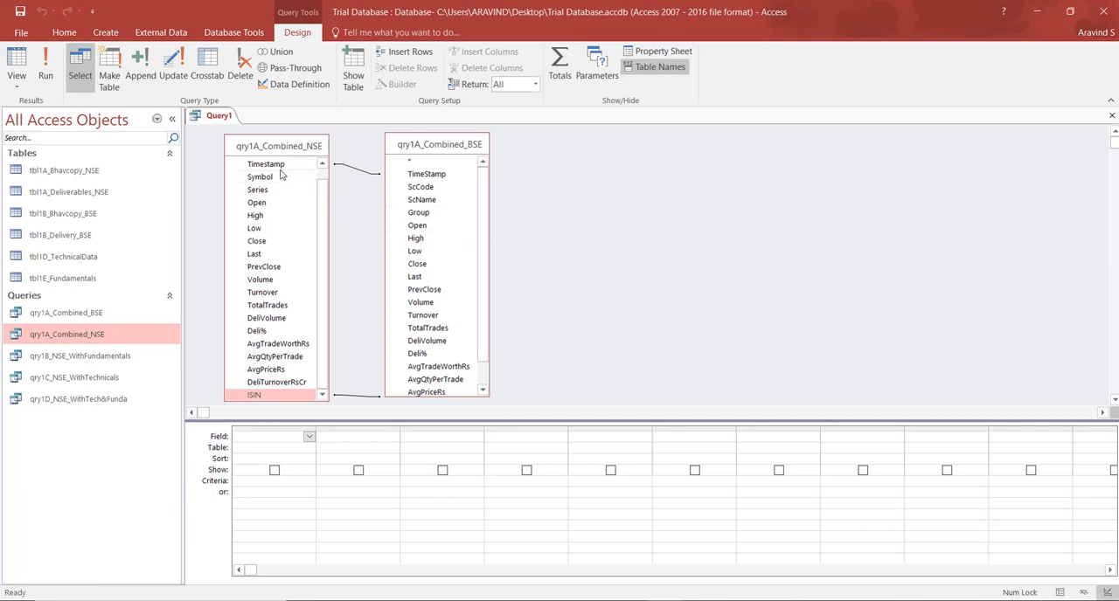
double_click(253, 165)
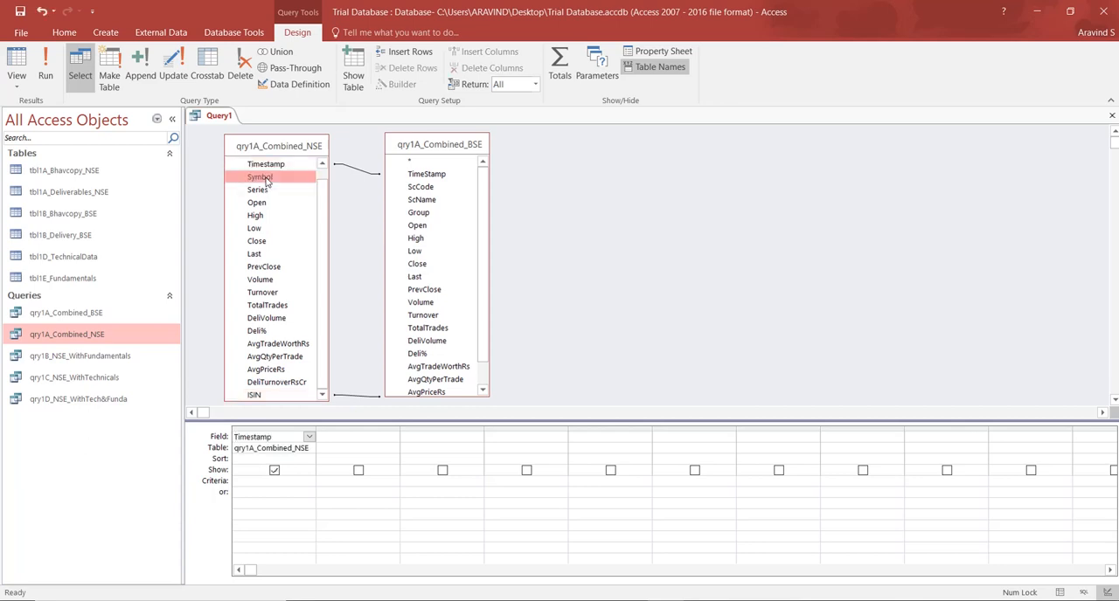
double_click(266, 178)
double_click(260, 192)
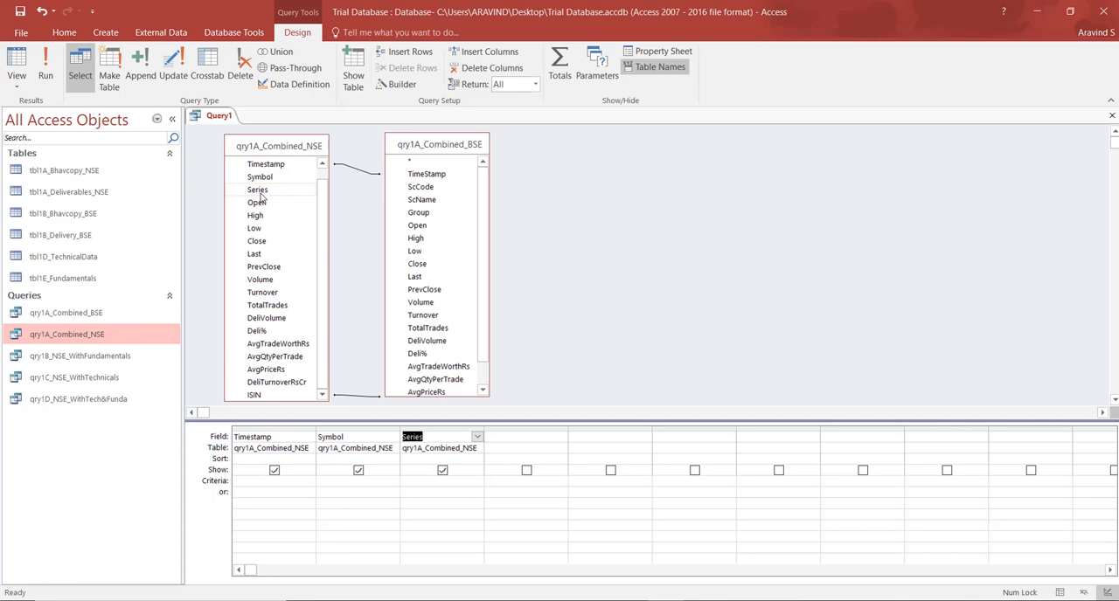
double_click(420, 189)
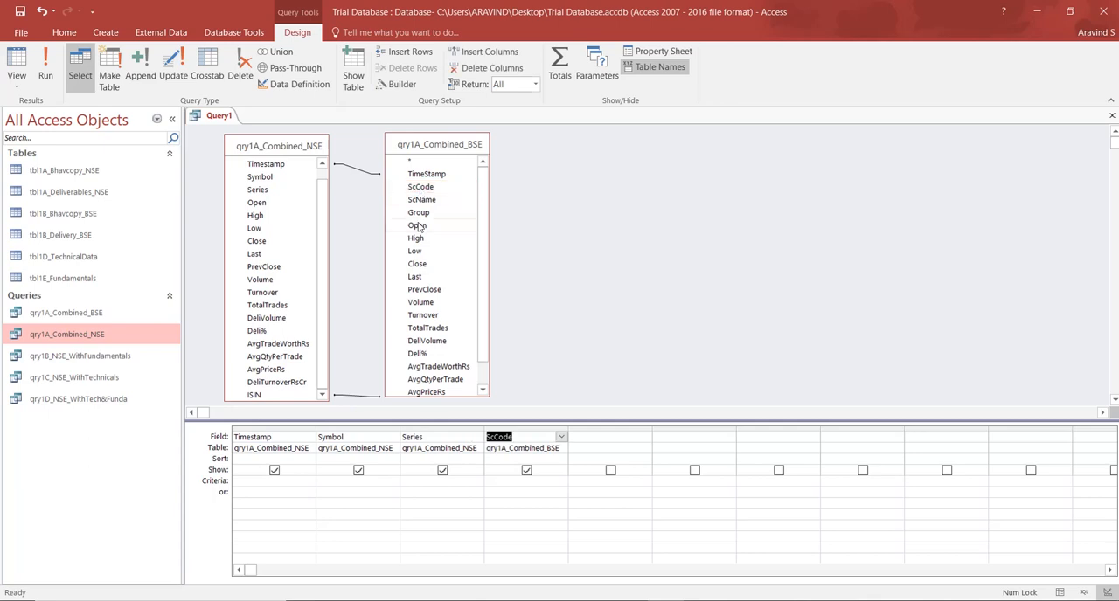
double_click(418, 214)
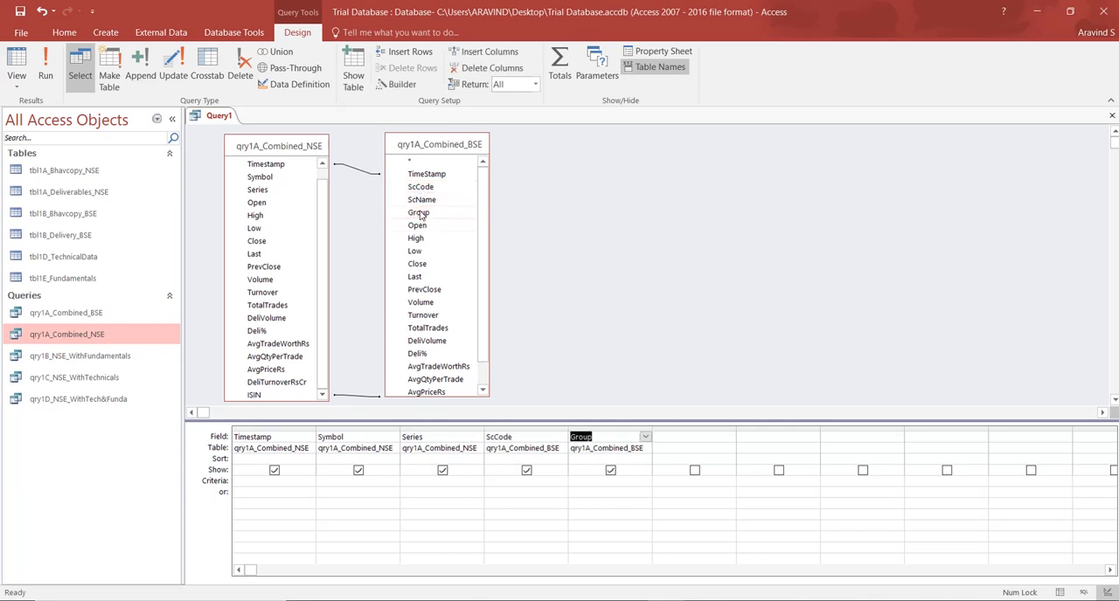
left_click(541, 427)
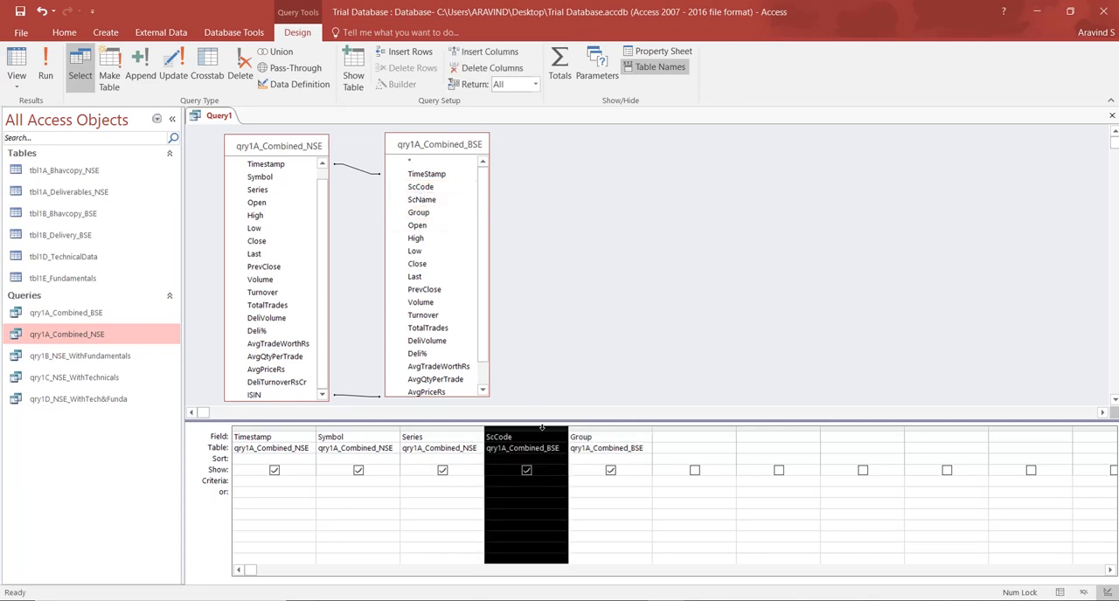
left_click_drag(542, 428, 356, 446)
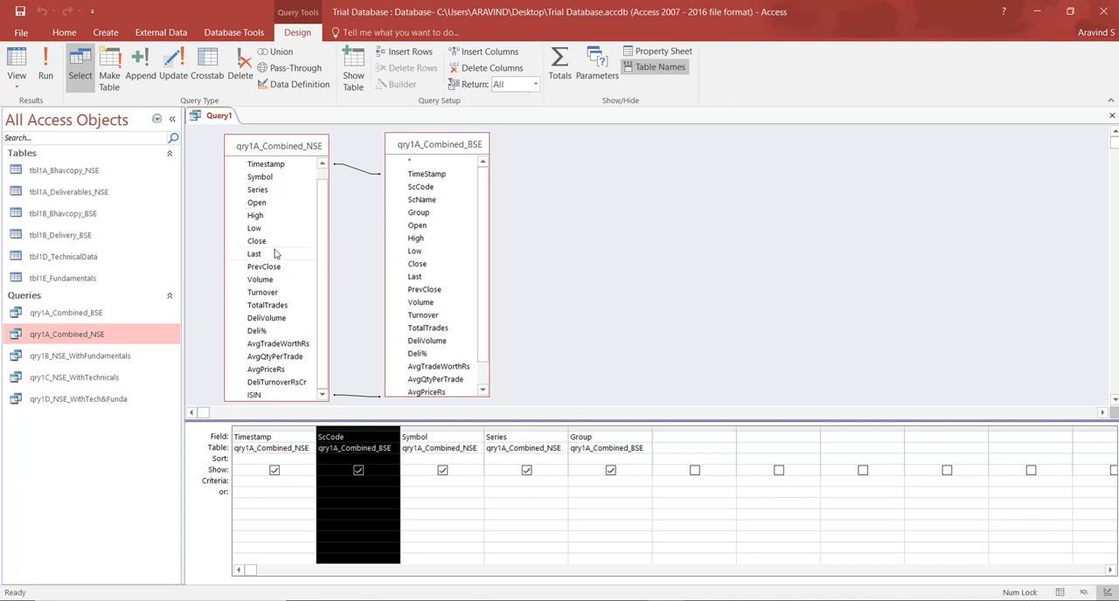
Add the Close field from qry1A_Combined_NSE after Group and widen the empty column beside it.
left_click(663, 427)
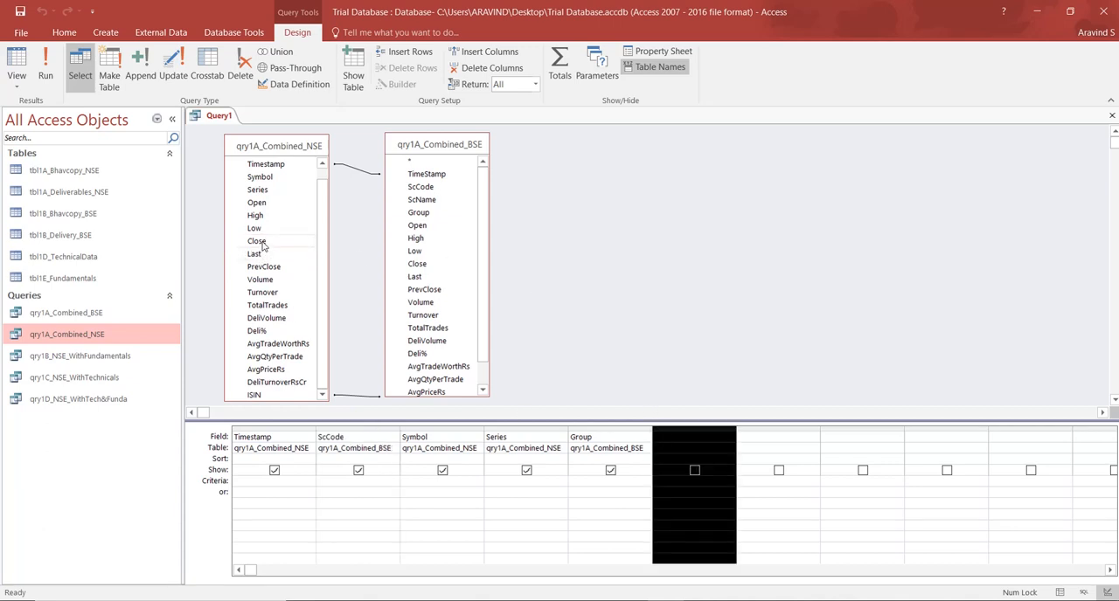
left_click_drag(256, 241, 394, 507)
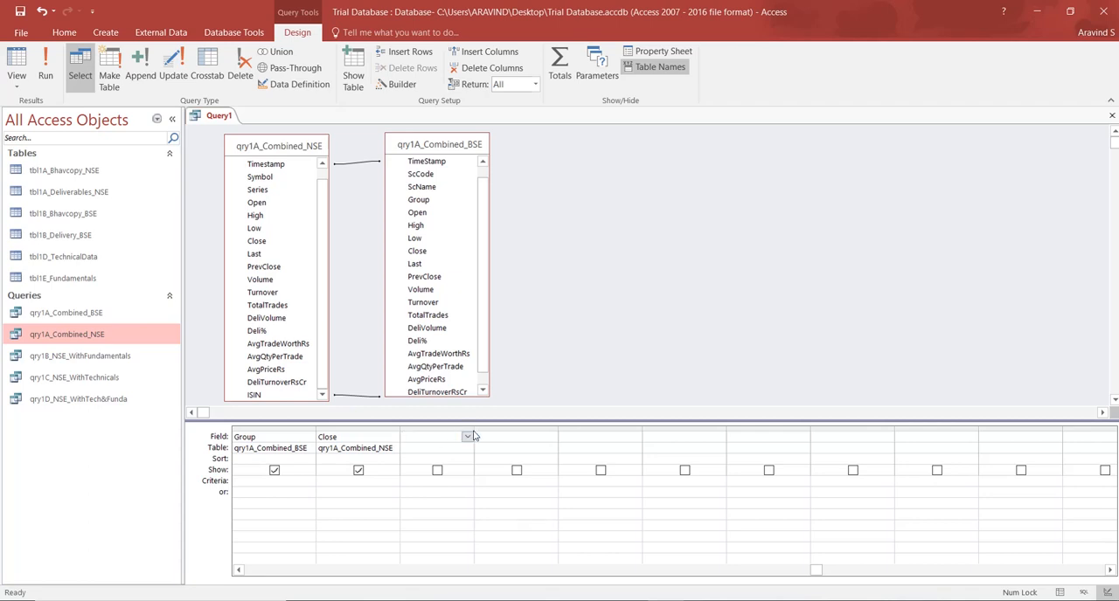
left_click_drag(472, 431, 1003, 420)
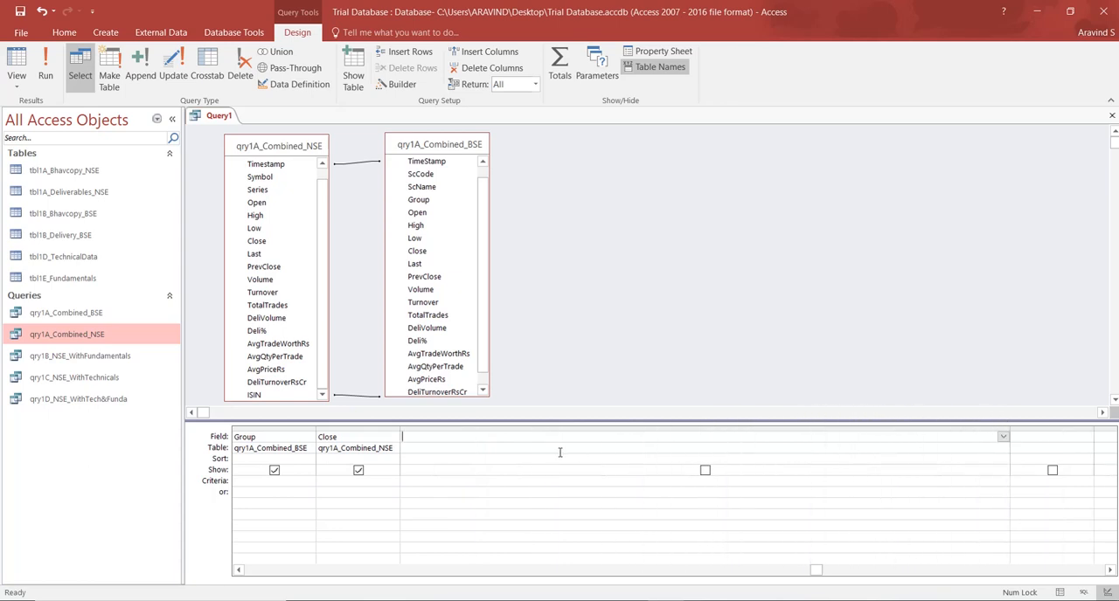
Name a new calculated field BSE+NSE_DeliveryTurnoverRsCr in the empty column after Close, ending the name with a colon.
type("BSE+NSE_DeliveryTurnoverRsCr::")
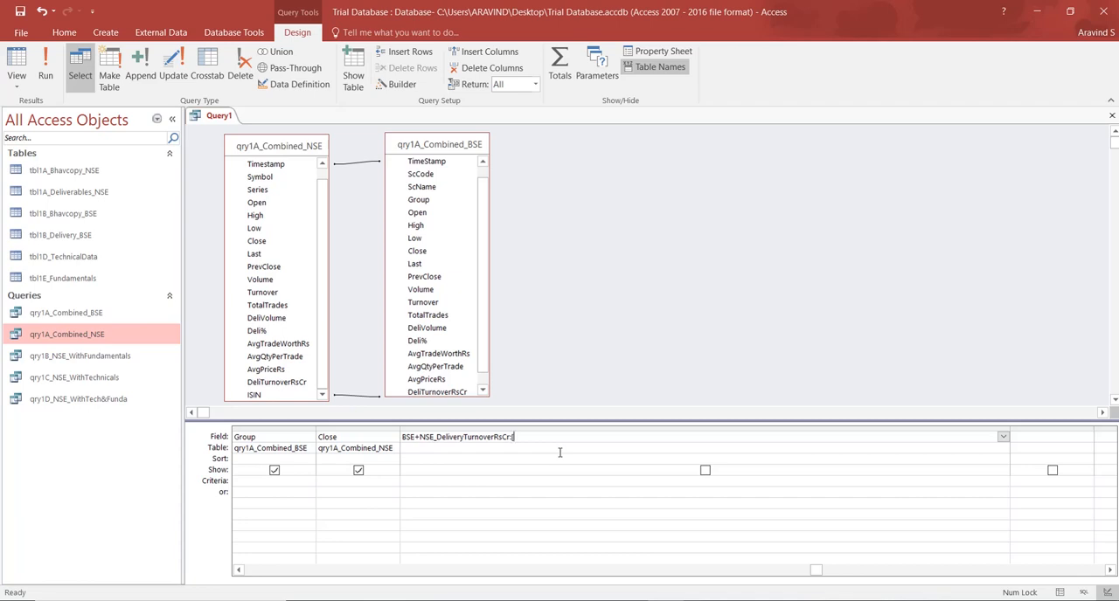
type("[")
type("qry")
type("y")
type("1")
type("A")
type("_")
type("Combine")
type("d")
type("_")
type("NSE")
type("]!")
Enter [qry1A_Combined_NSE]![DeliTurnoverRsCr] as the first term of the calculated field's expression.
type("[Deli")
type("Turno")
type("verR")
type("sC")
type("r]")
Add +[qry1A_Combined_BSE]![DeliTurnoverRsCr] to the expression by reusing the NSE term, and view the query results.
left_click_drag(661, 437, 511, 439)
key("ctrl+c")
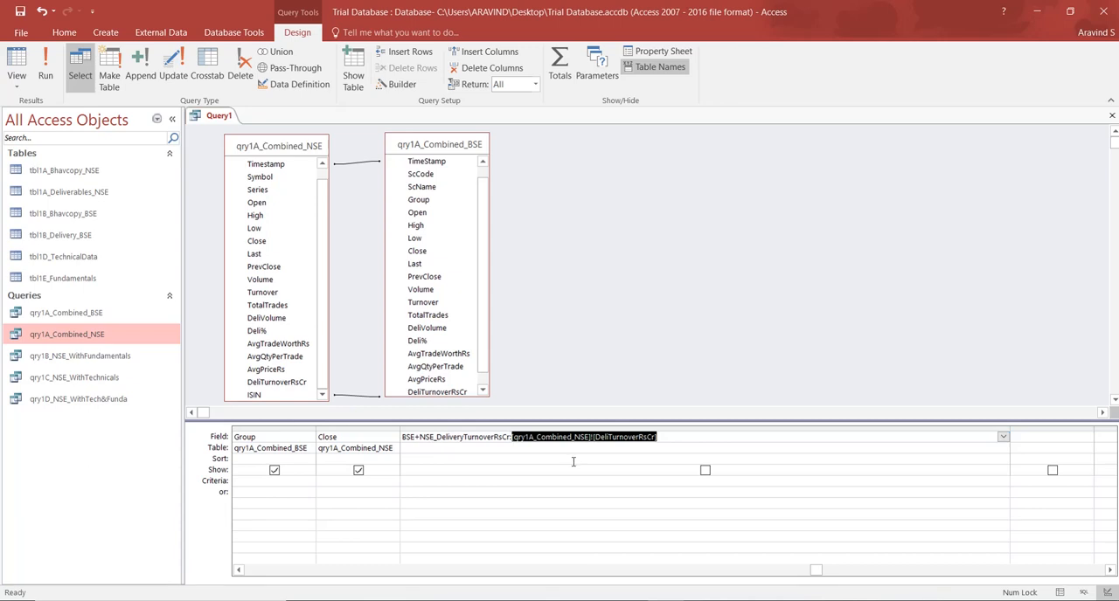
left_click(667, 437)
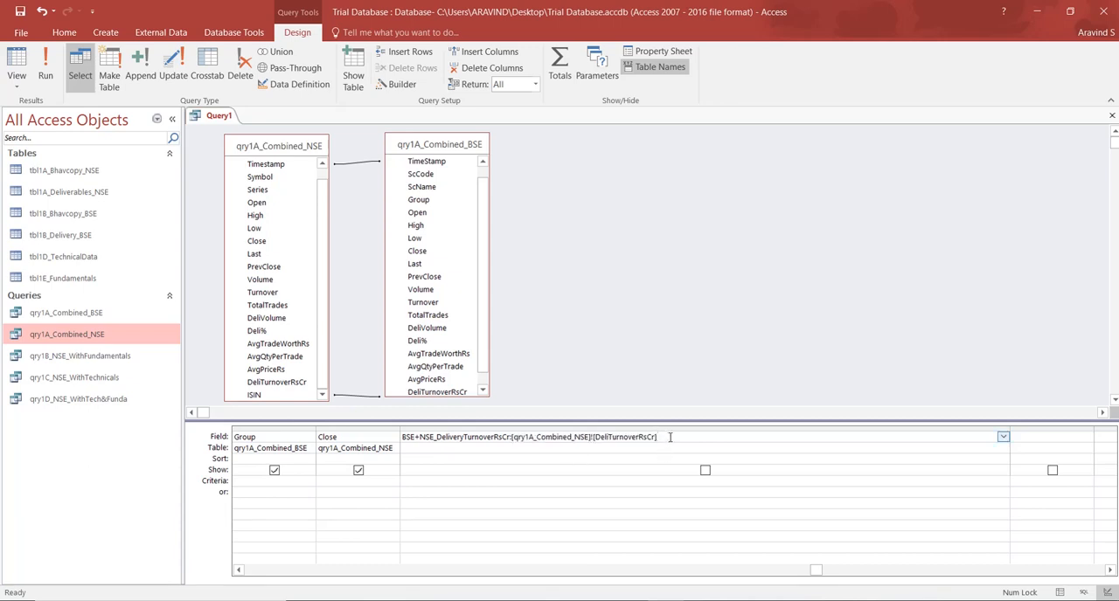
type("+")
key("ctrl+v")
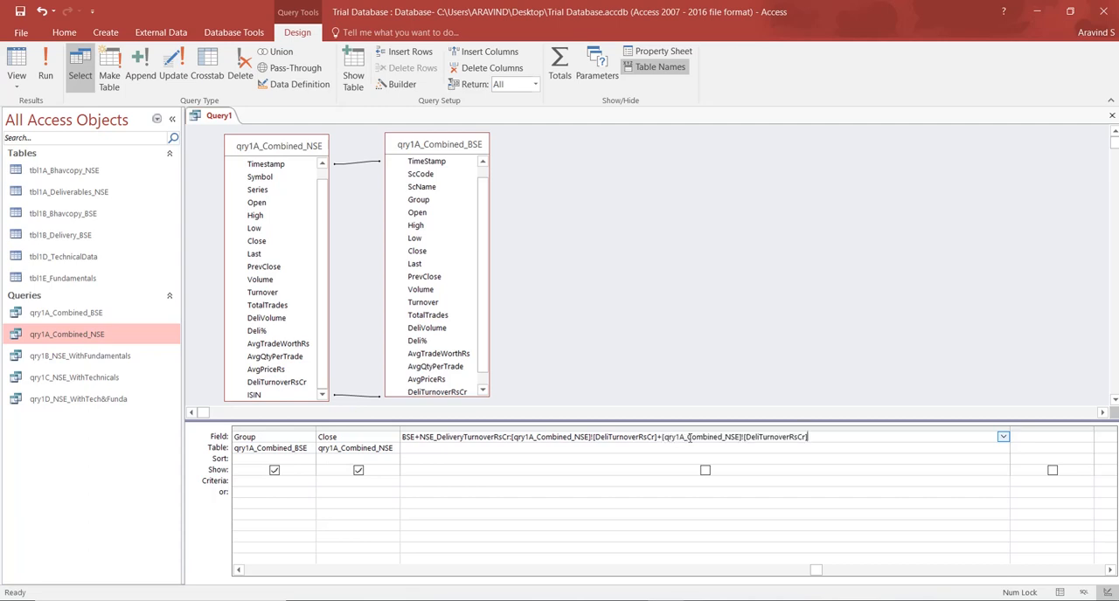
left_click_drag(724, 437, 732, 437)
type("B")
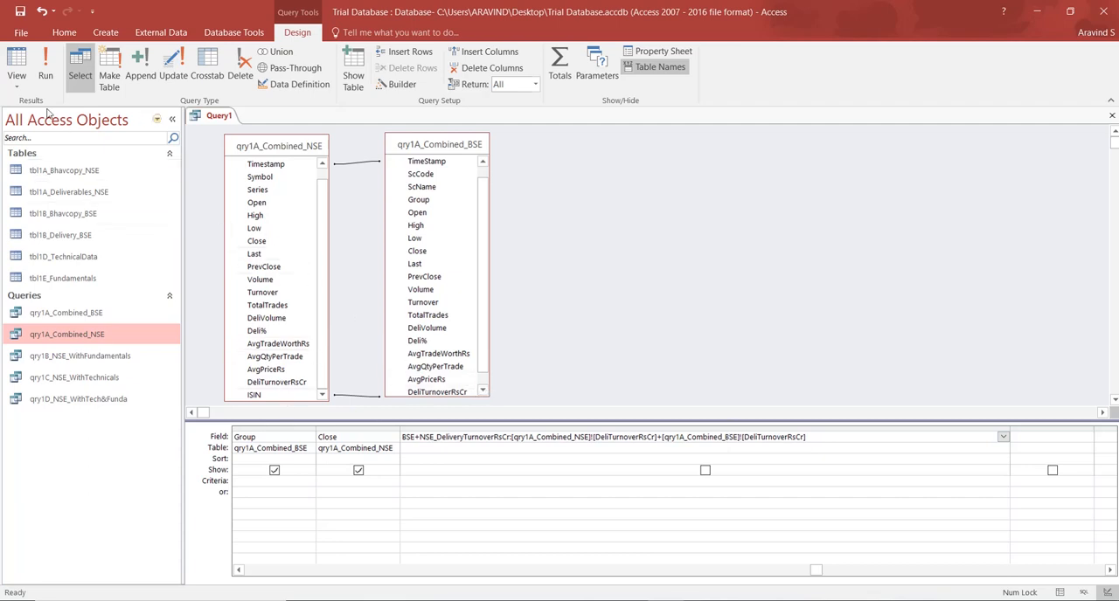
left_click(16, 63)
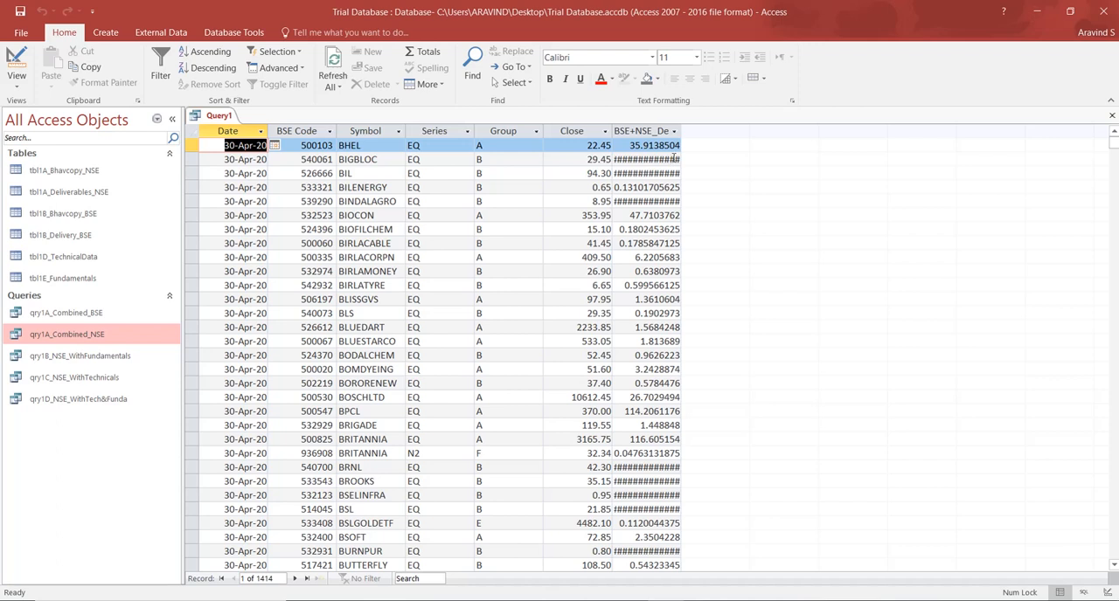
Format the BSE+NSE_DeliveryTurnoverRsCr field as Fixed with 2 decimal places and check the values in the datasheet.
left_click(15, 68)
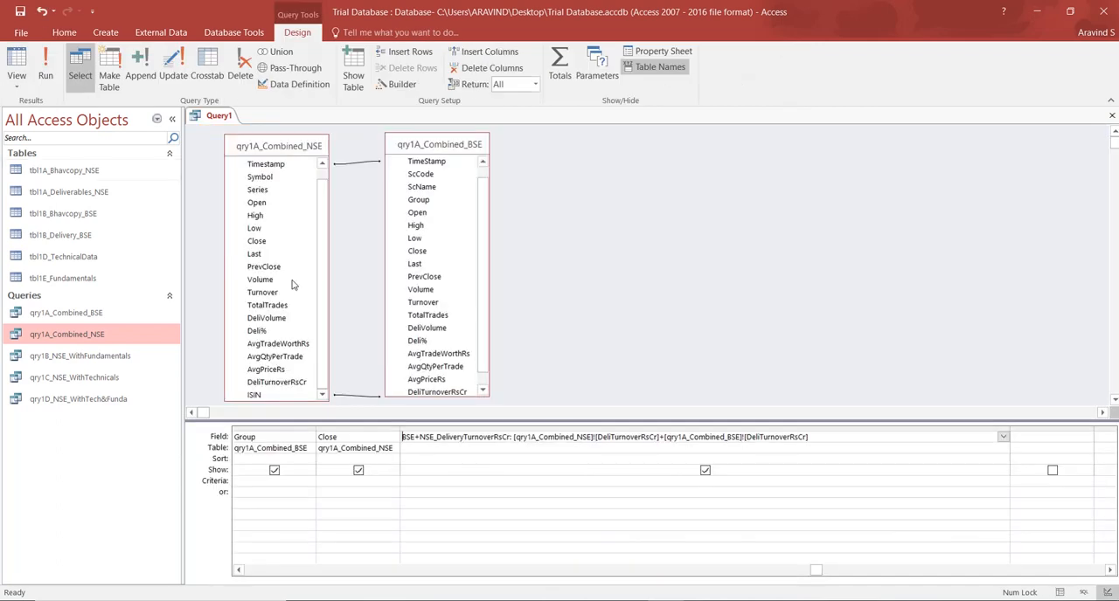
left_click(657, 52)
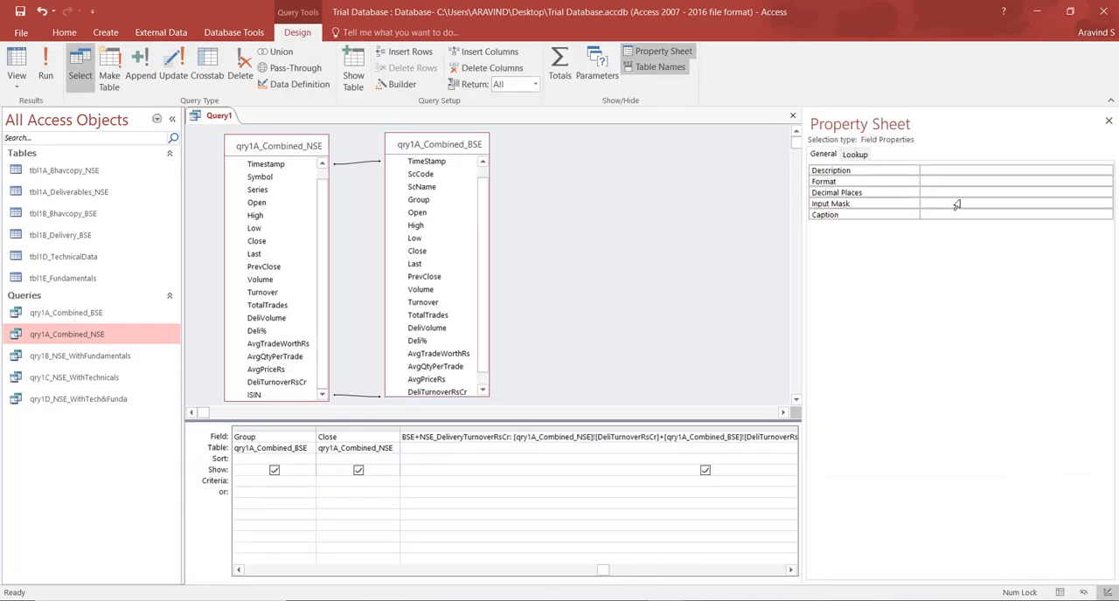
left_click(955, 181)
type("Fixed")
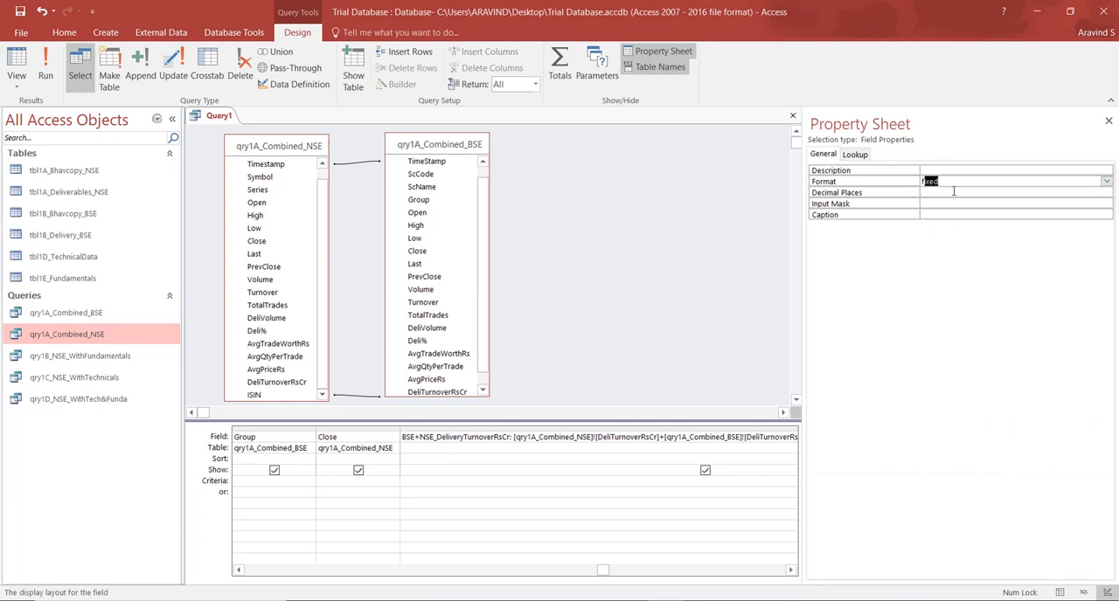
left_click(954, 192)
type("2")
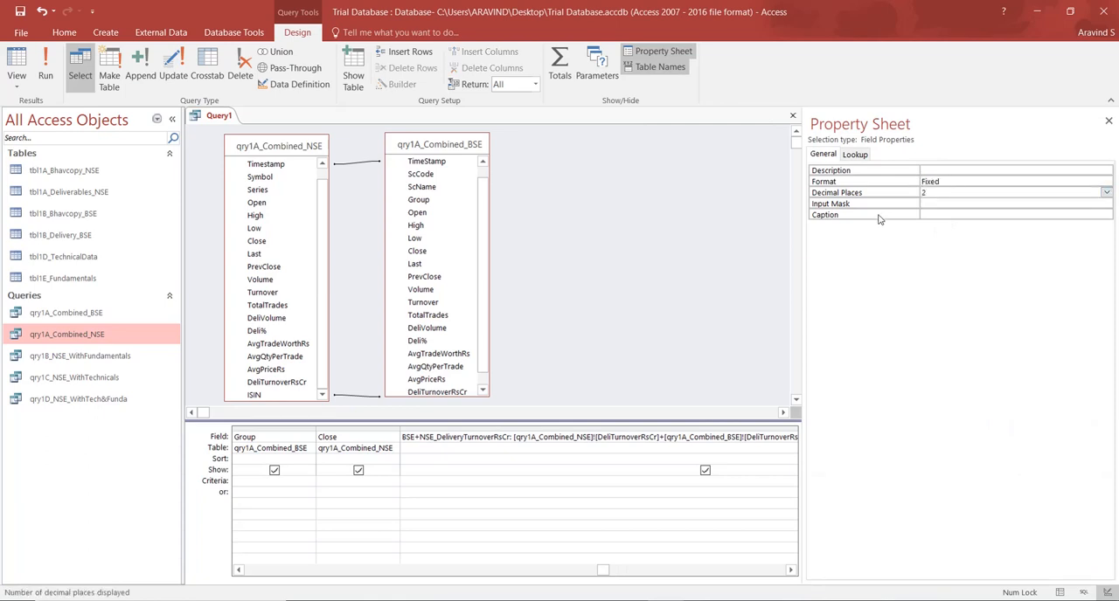
left_click(1109, 122)
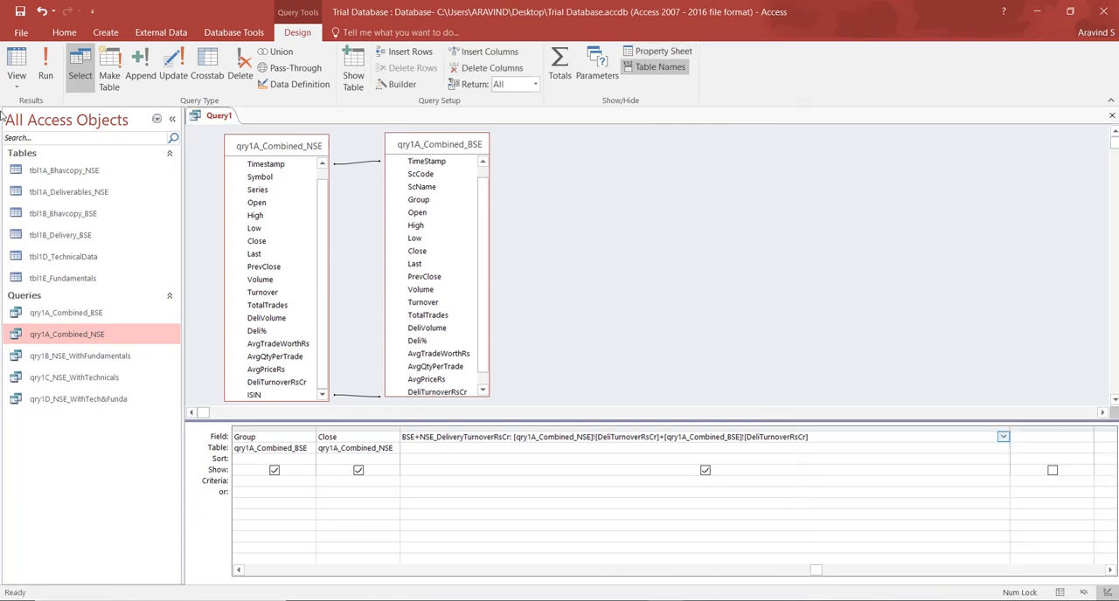
left_click(16, 62)
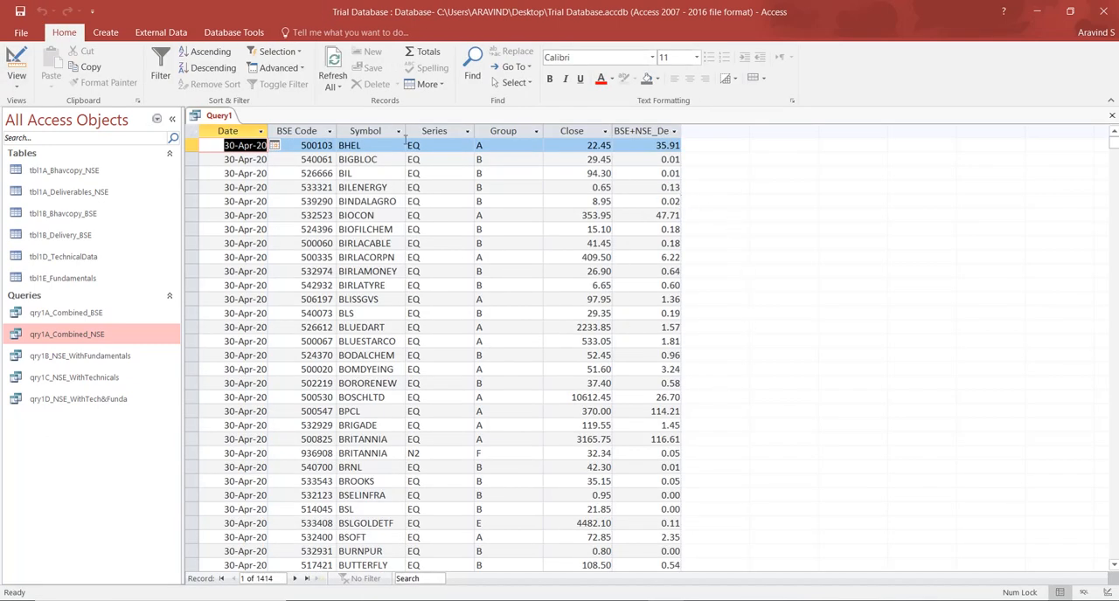
Narrow the delivery turnover column in the design grid and copy its whole expression into the next empty column, widened to fit.
left_click(16, 61)
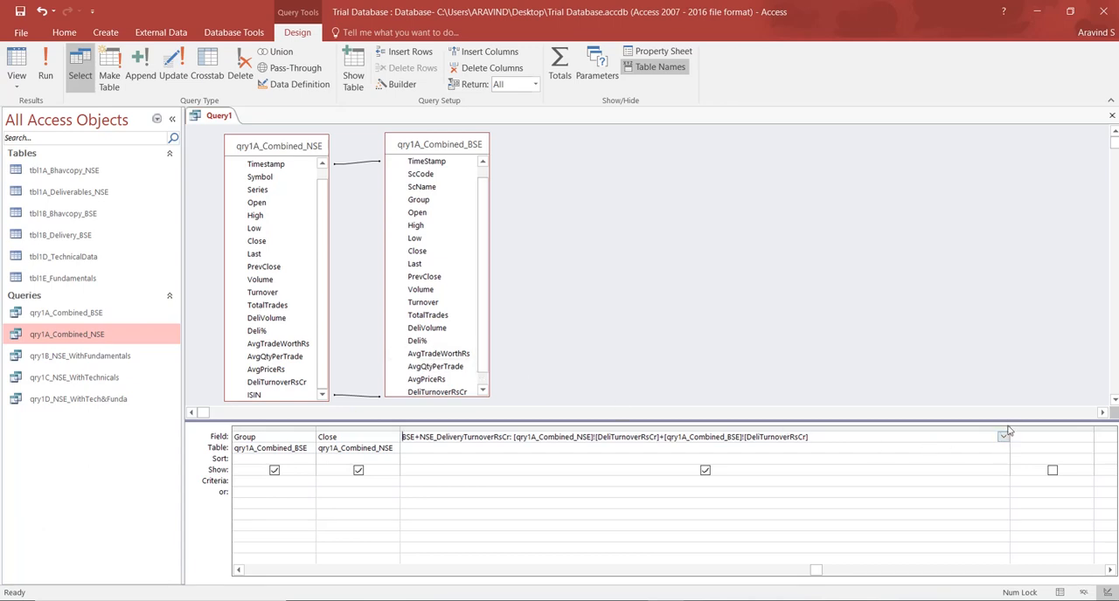
left_click_drag(1009, 434, 855, 434)
key("ctrl+c")
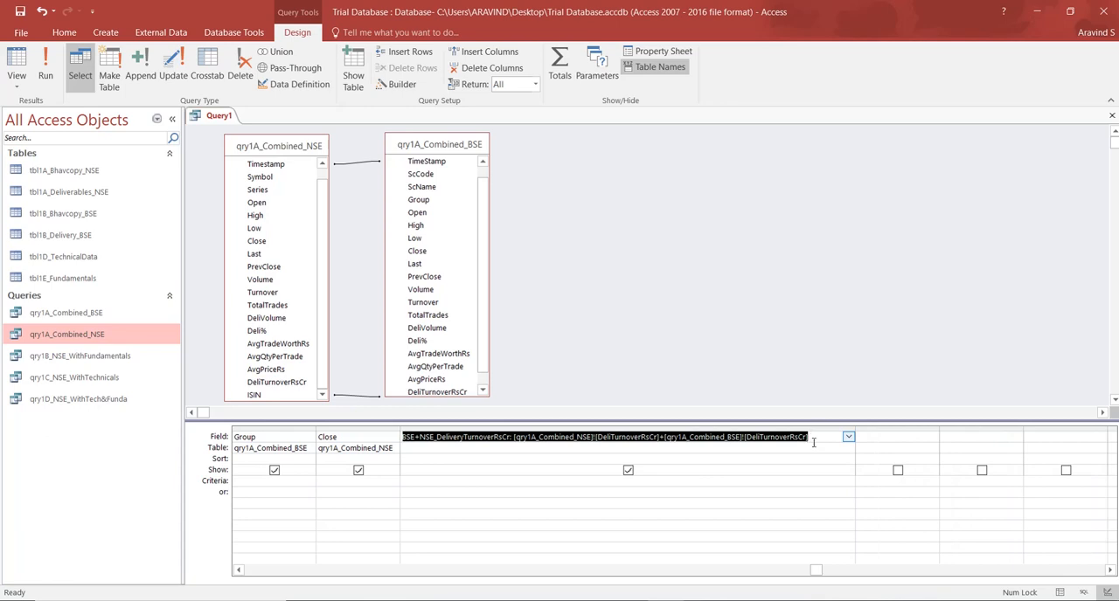
left_click(895, 437)
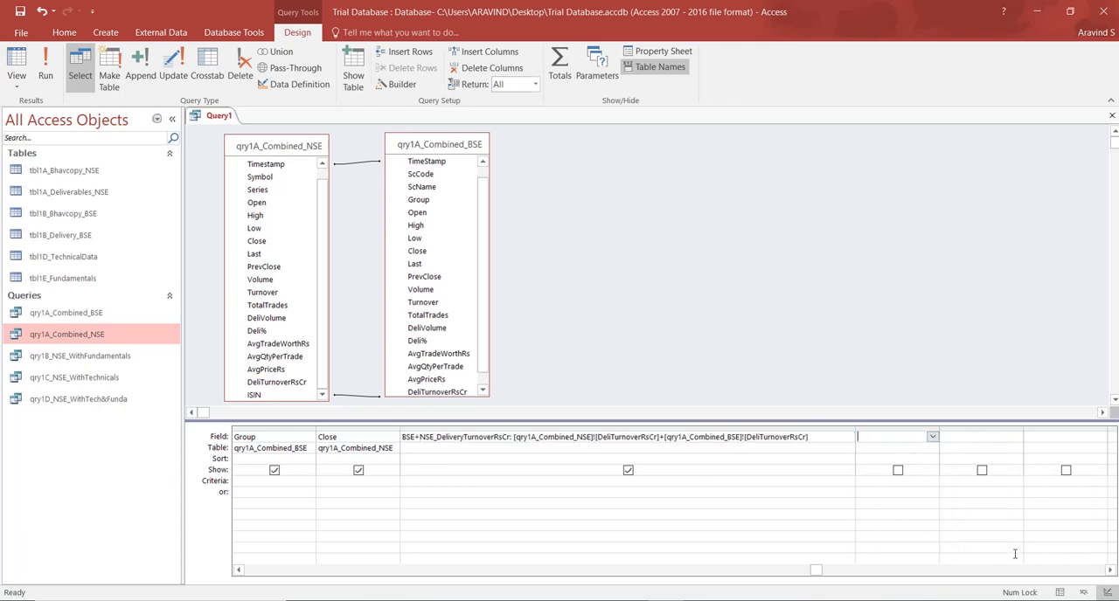
left_click(1110, 570)
left_click(1110, 569)
left_click(1110, 570)
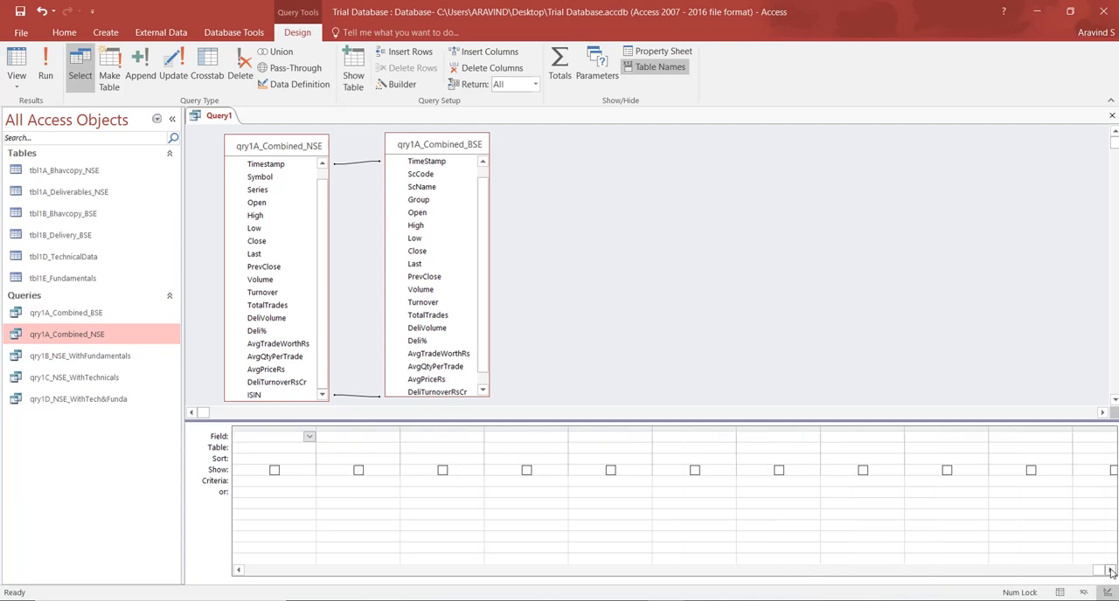
left_click(301, 434)
left_click_drag(316, 427, 910, 426)
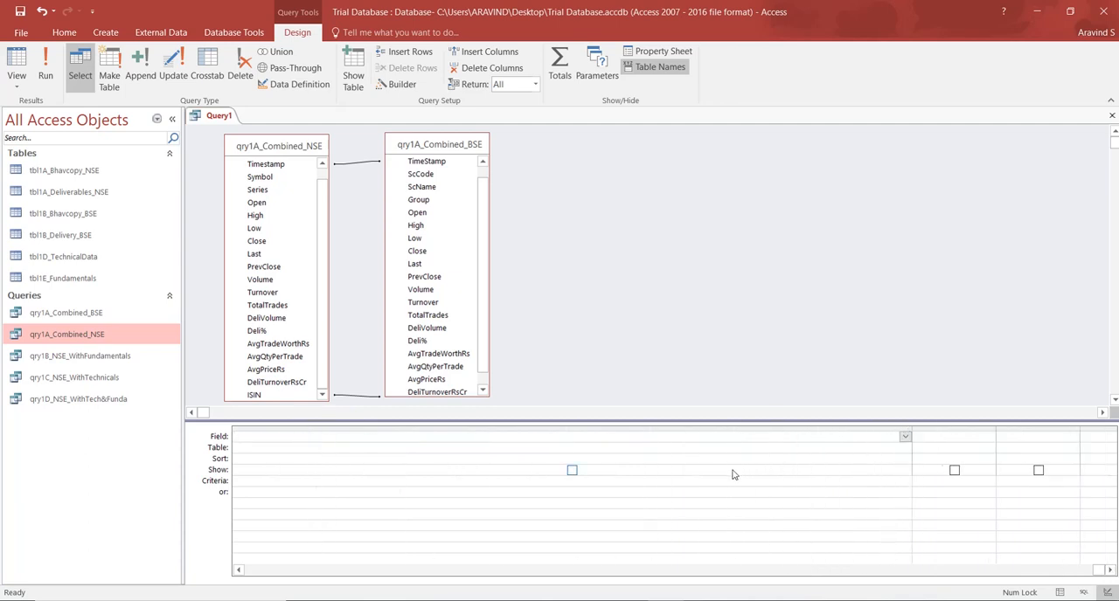
key("ctrl+v")
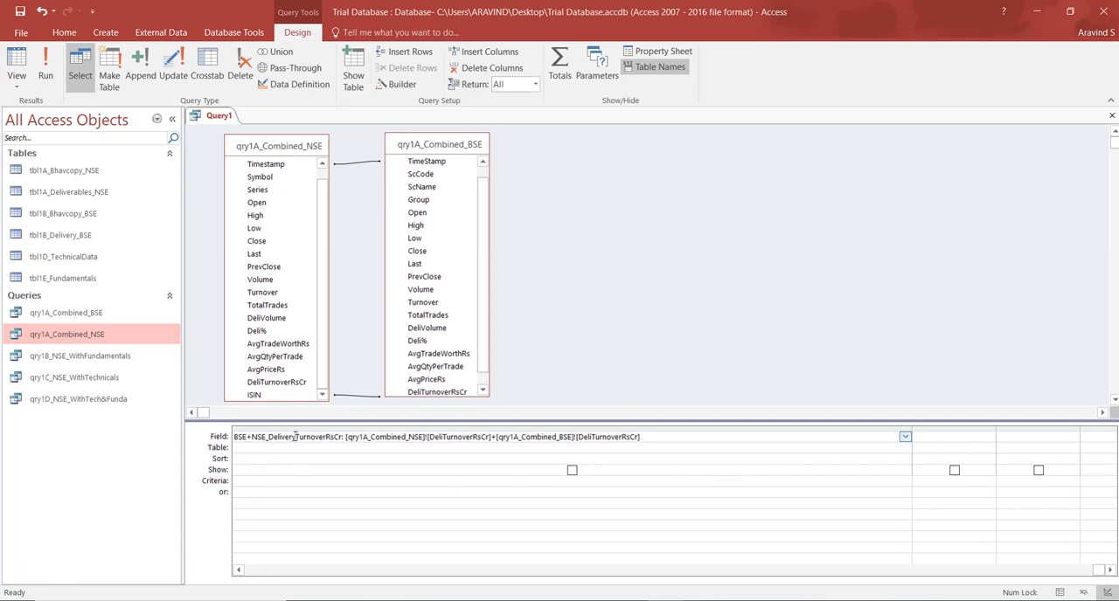
Rename the copied field to BSE+NSE_TurnoverRsCr and change both of its DeliTurnoverRsCr references to Turnover.
left_click_drag(296, 437, 272, 437)
key("Delete")
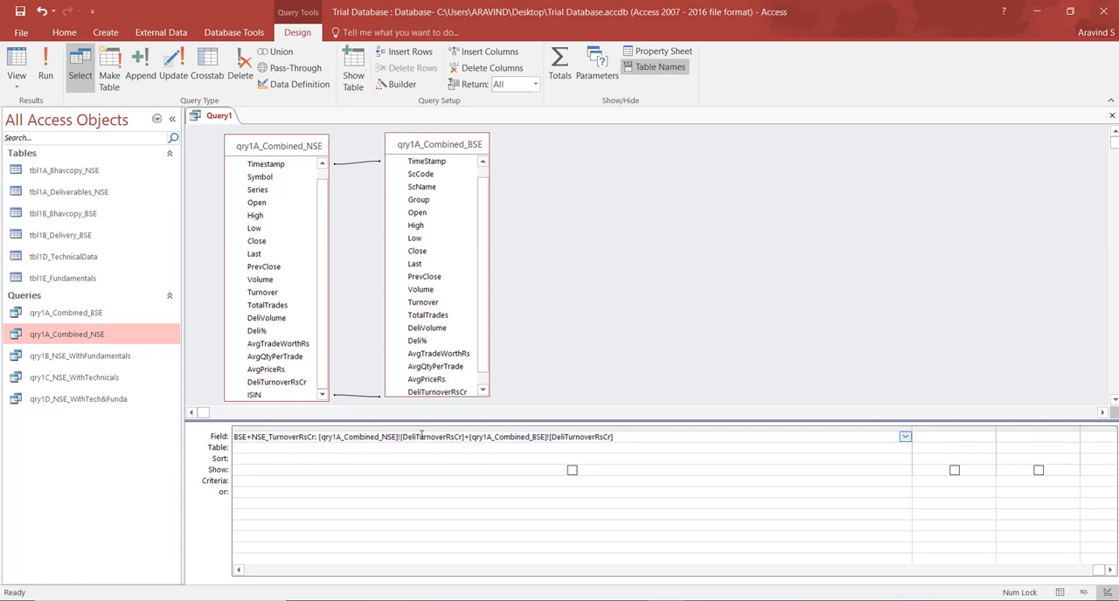
left_click_drag(416, 437, 402, 438)
key("Delete")
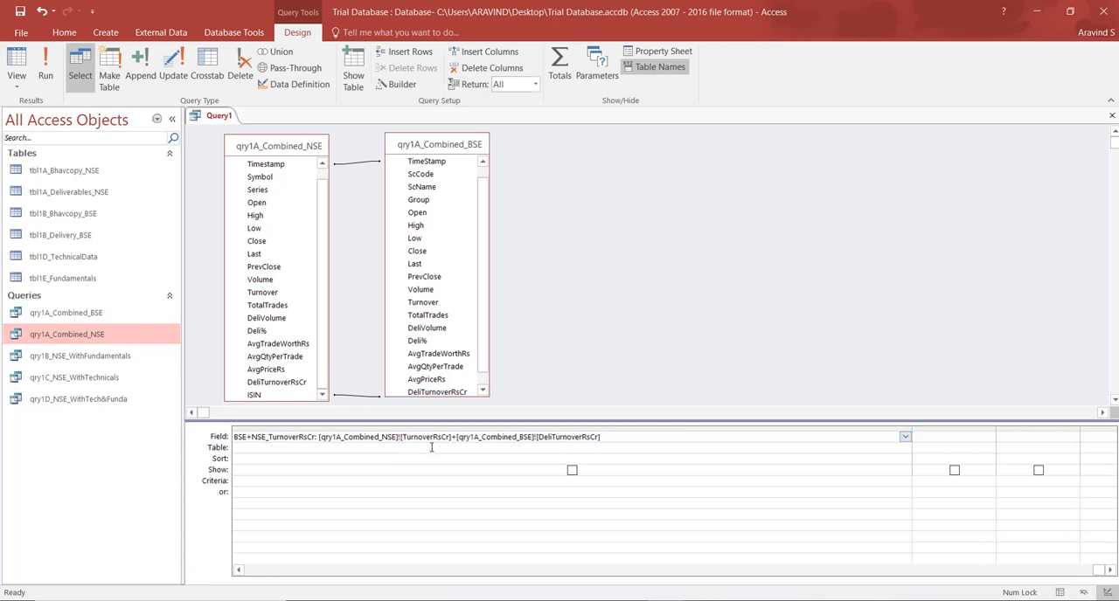
left_click_drag(432, 437, 451, 437)
key("Delete")
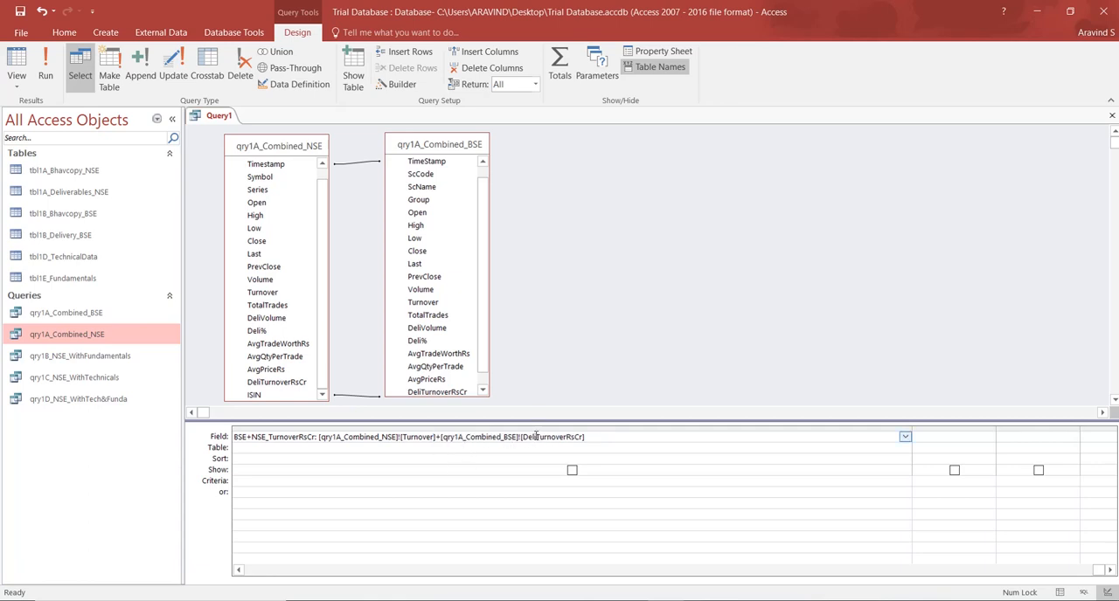
left_click_drag(535, 436, 522, 436)
key("BackSpace")
left_click_drag(551, 437, 569, 437)
key("BackSpace")
Enclose the sum of the two Turnover fields in parentheses and divide it by 10000000.
left_click(319, 437)
type("(")
left_click(567, 440)
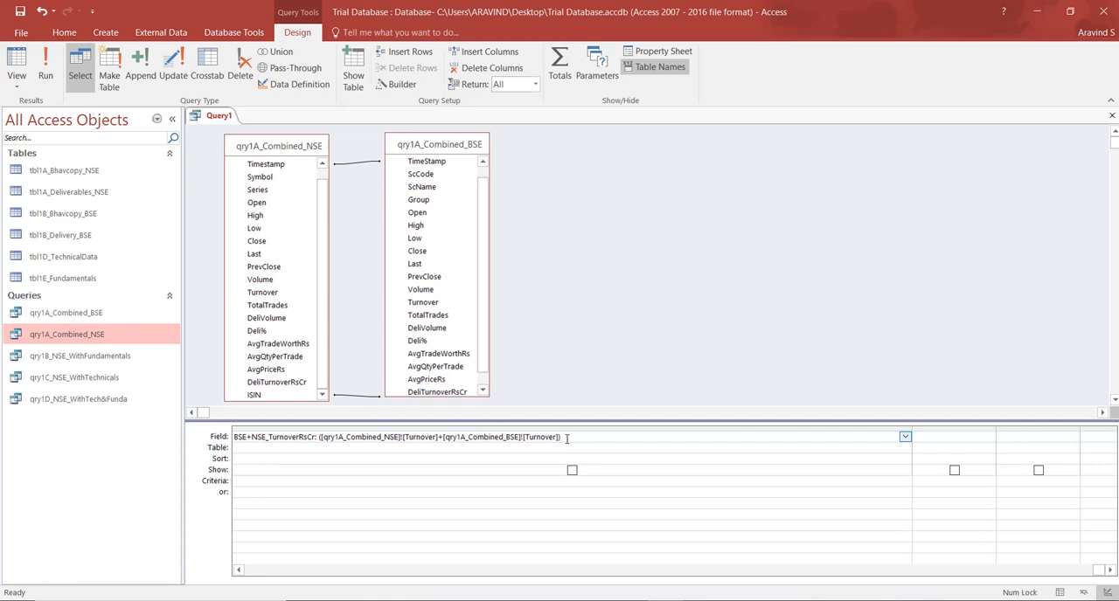
type("/10000000")
left_click(514, 506)
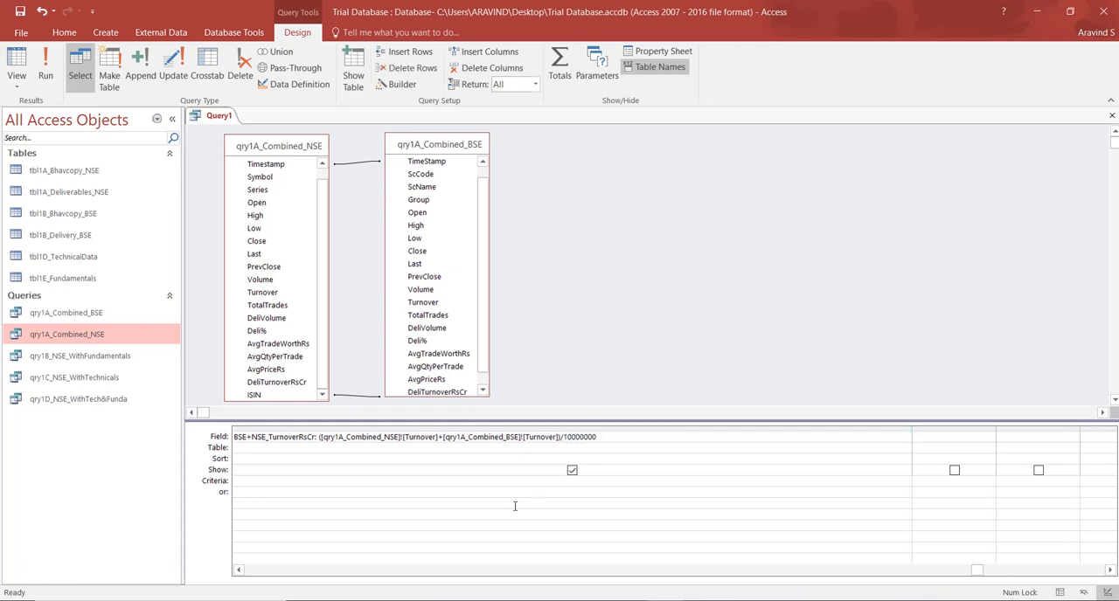
Set the BSE+NSE_TurnoverRsCr field's format to Fixed and view the query results.
right_click(424, 483)
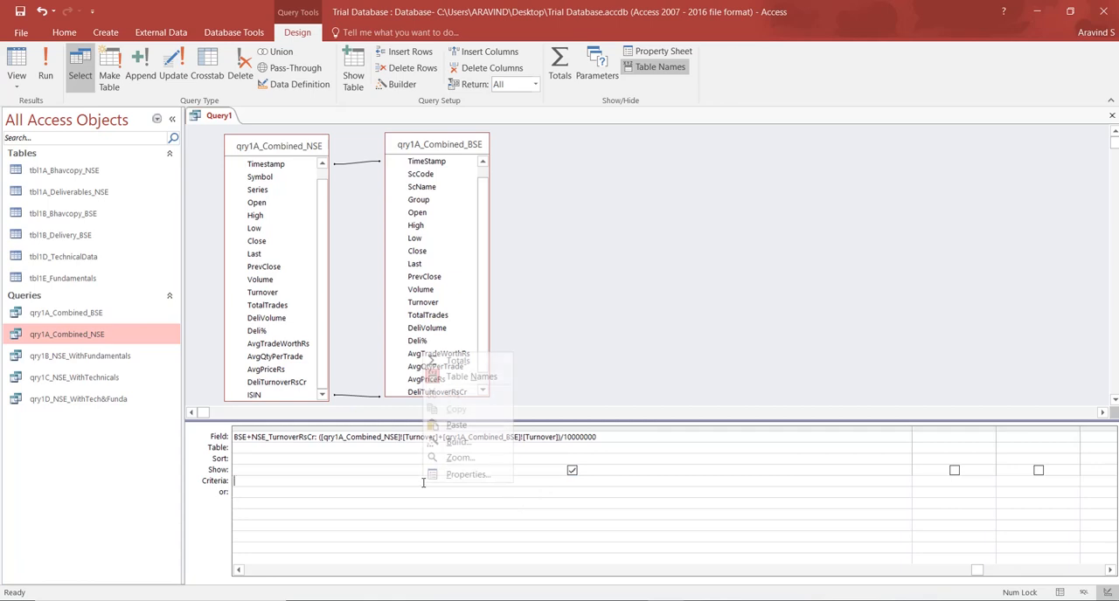
left_click(459, 476)
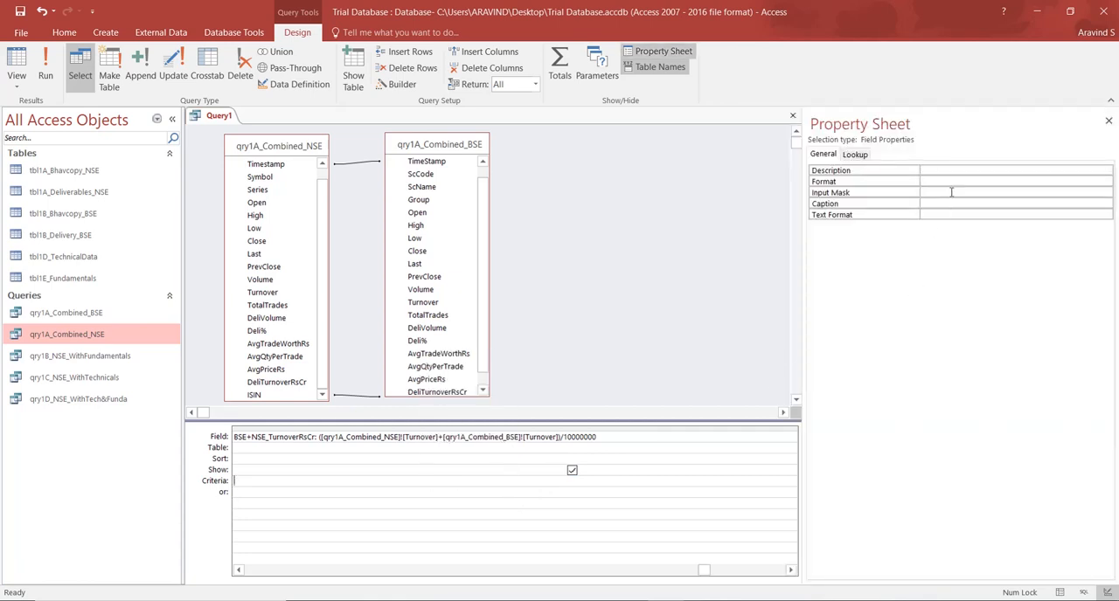
left_click(951, 181)
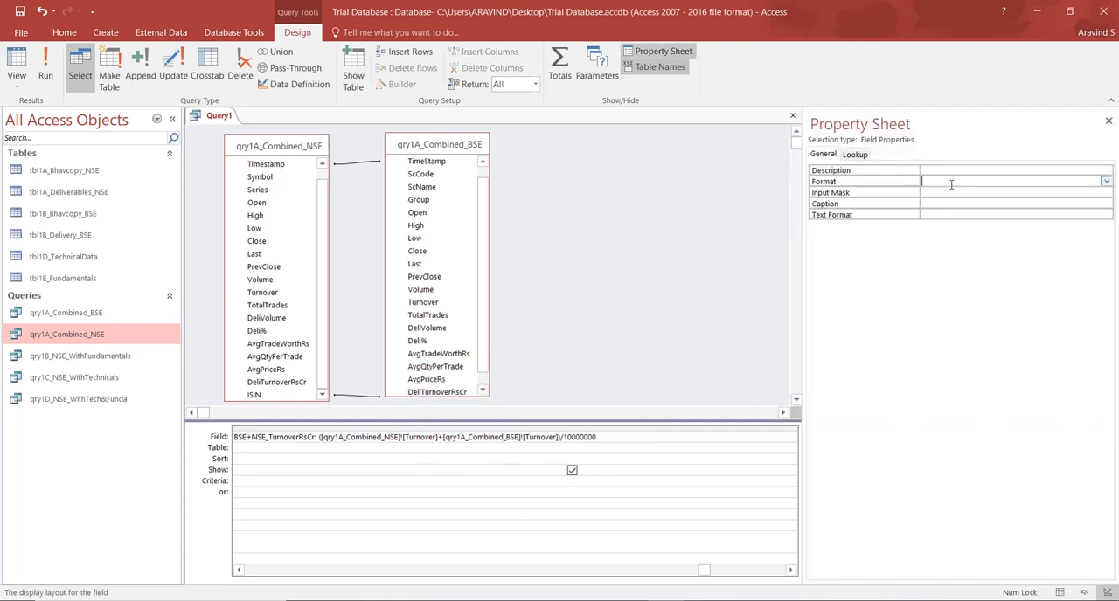
type("fixed")
left_click(951, 191)
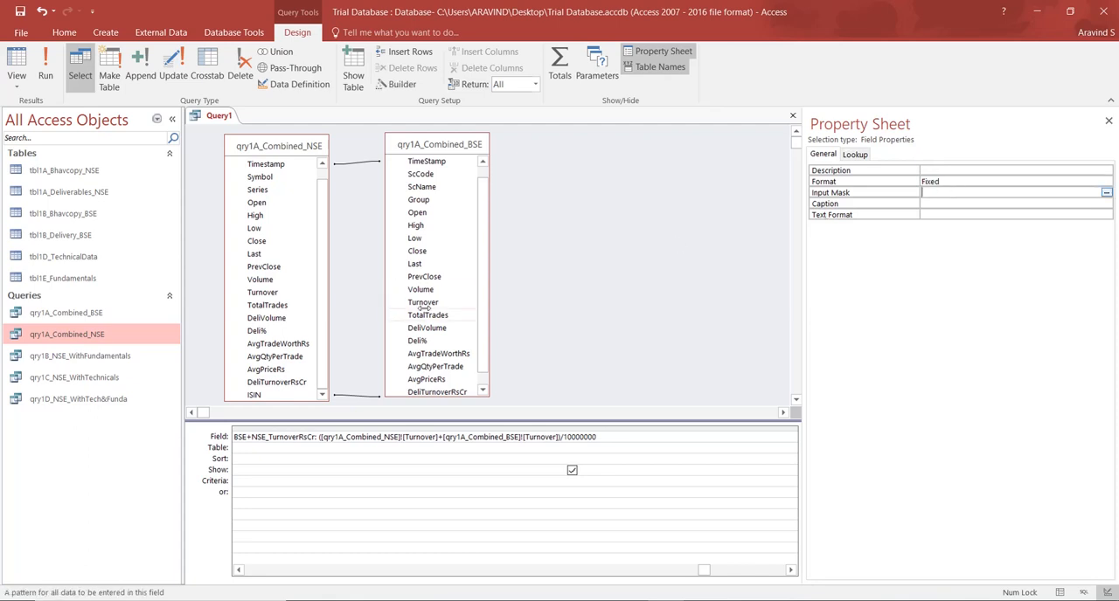
left_click(17, 57)
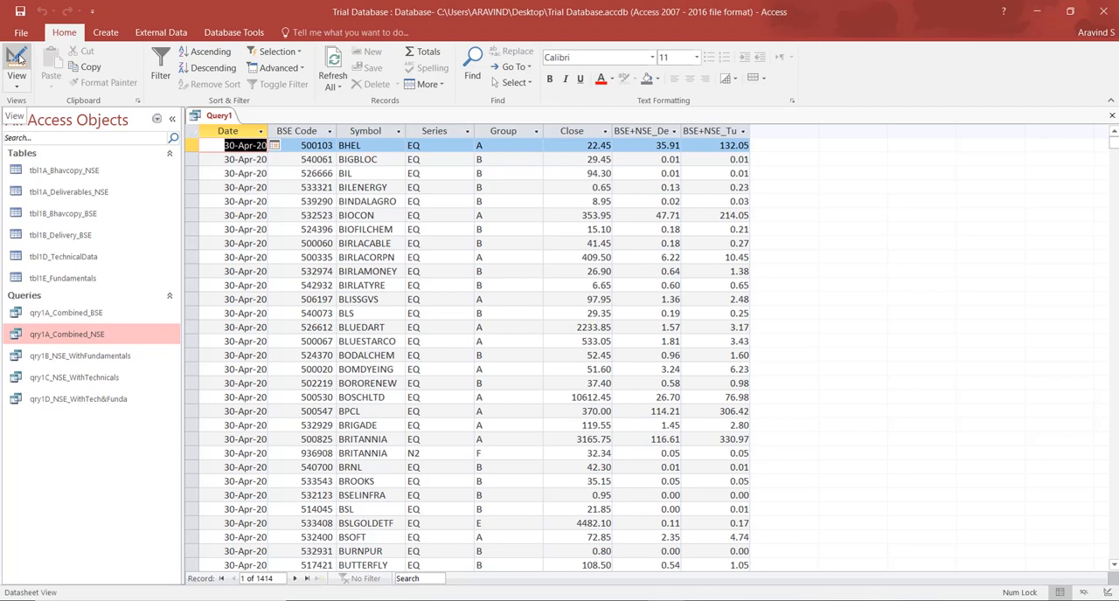
Set the BSE+NSE_TurnoverRsCr field to 2 decimal places and close its properties.
left_click(17, 57)
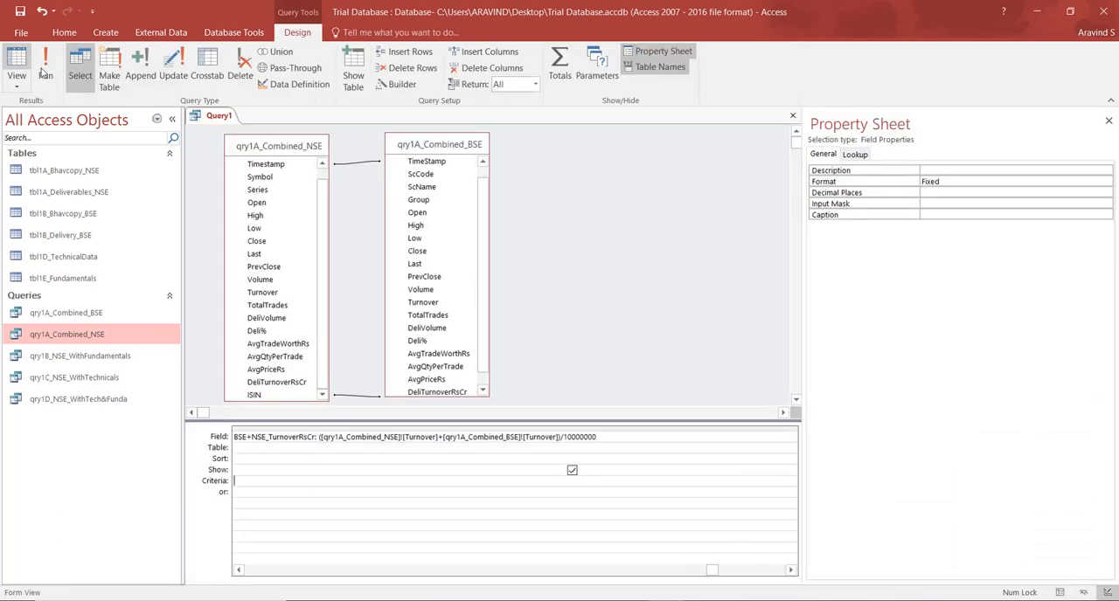
left_click(927, 193)
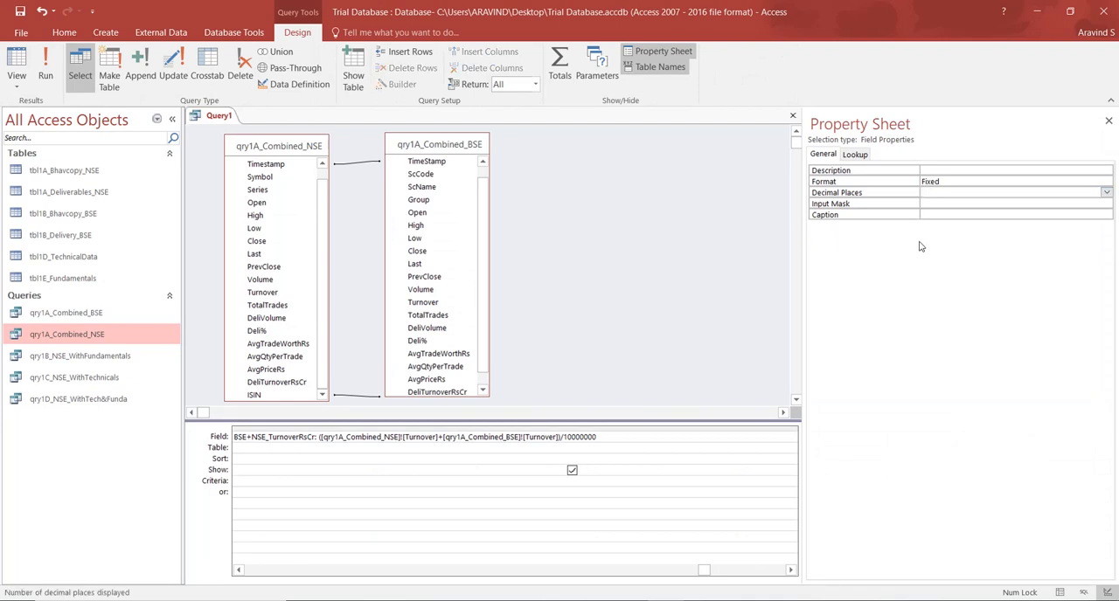
type("2")
left_click(968, 182)
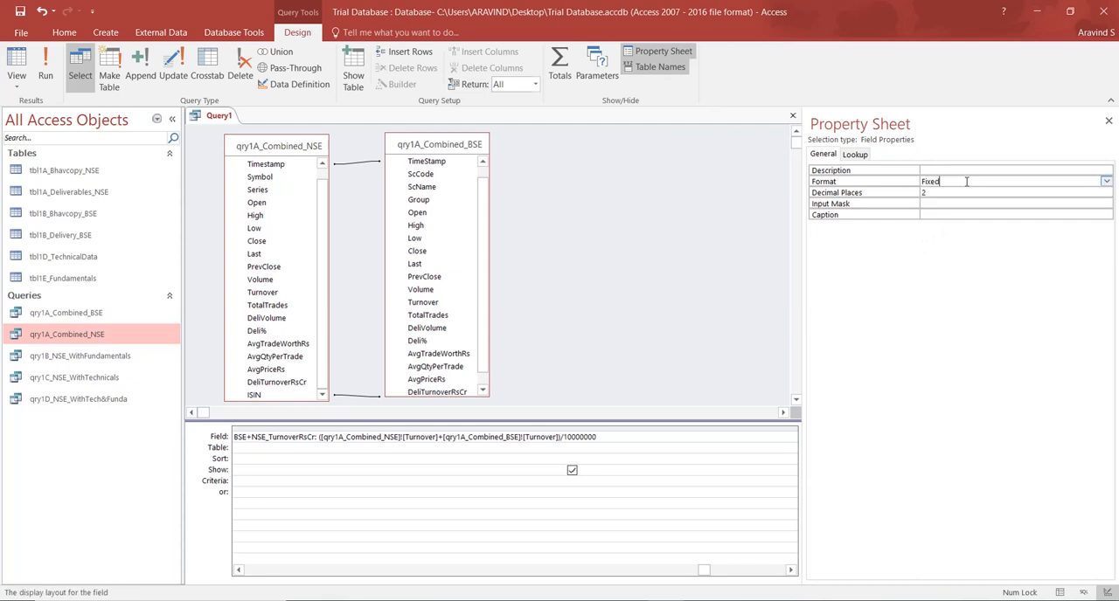
left_click(1109, 122)
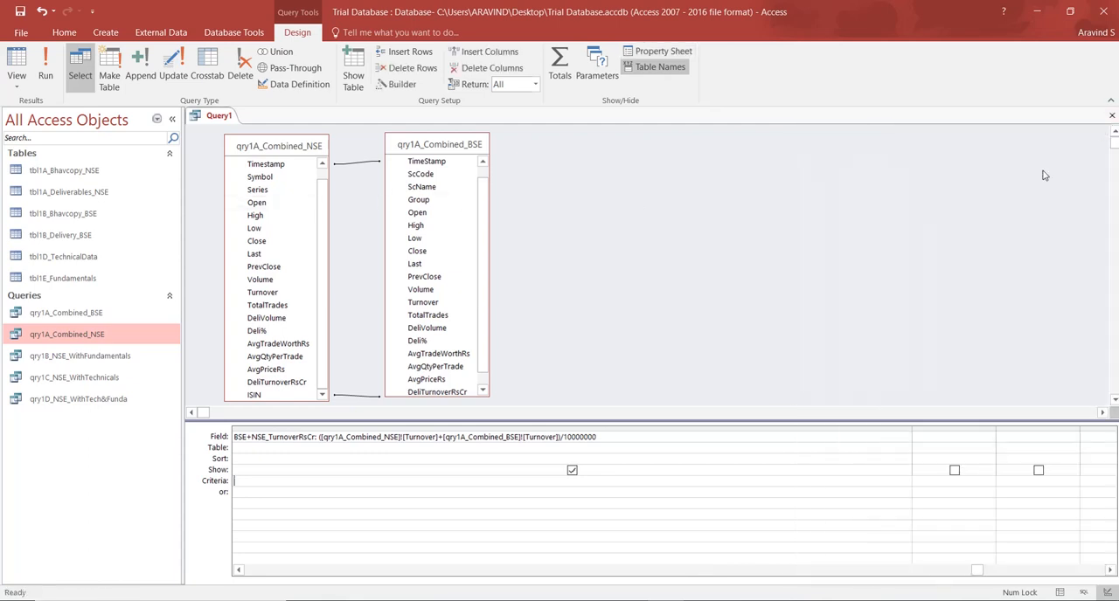
Fit the BSE+NSE_TurnoverRsCr column to its expression, check the datasheet and return to the design of both calculated fields.
double_click(908, 430)
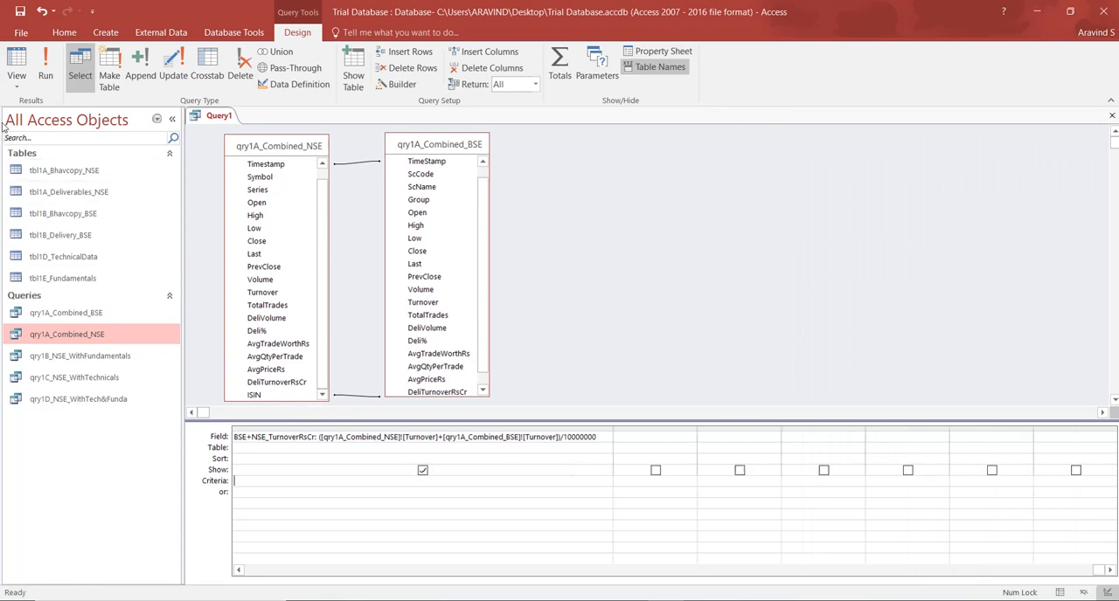
left_click(15, 65)
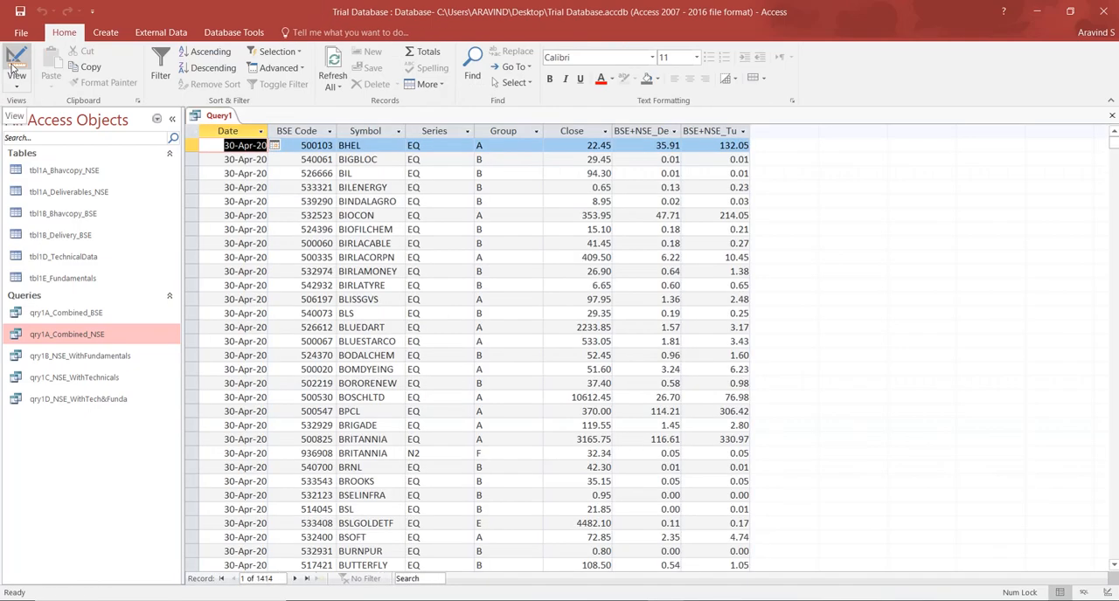
left_click(15, 65)
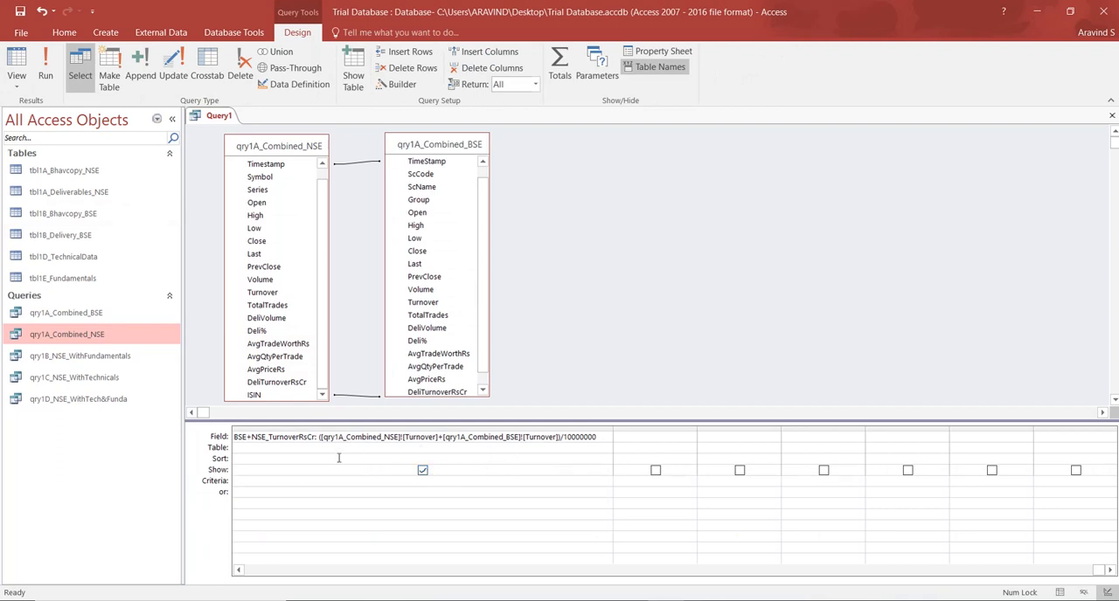
left_click(240, 571)
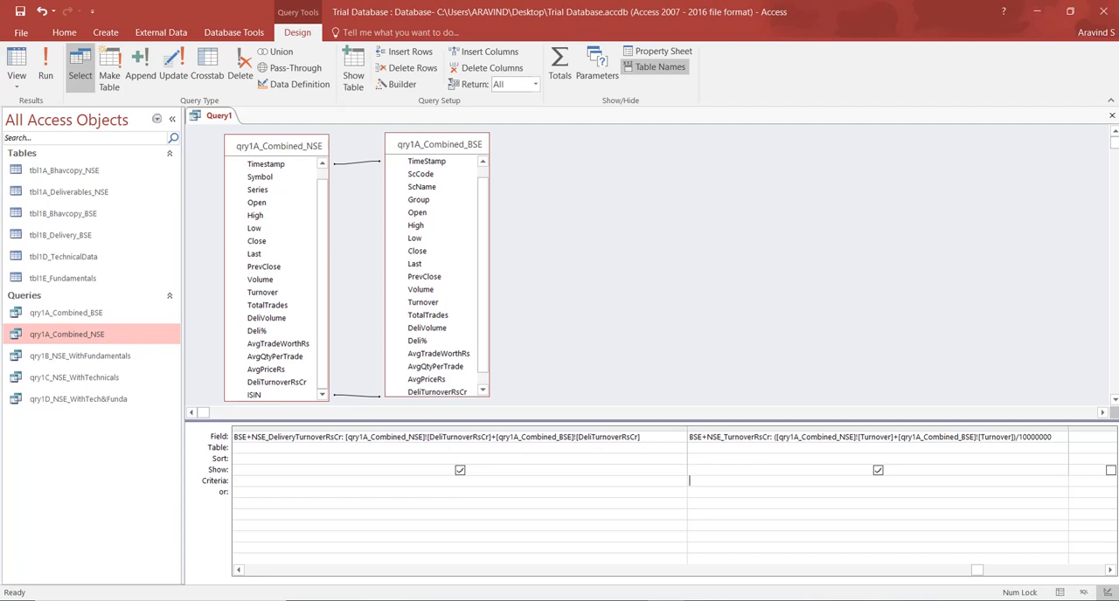
Open Notepad and paste in the BSE+NSE_DeliveryTurnoverRsCr field's expression, without the field name, copied from the query design.
key("super")
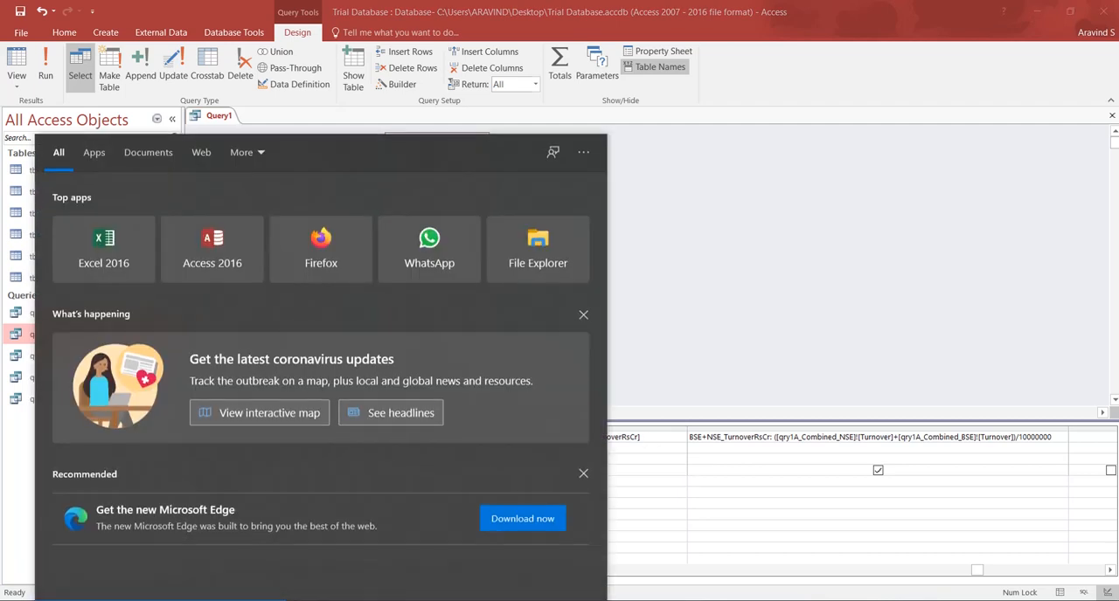
type("note")
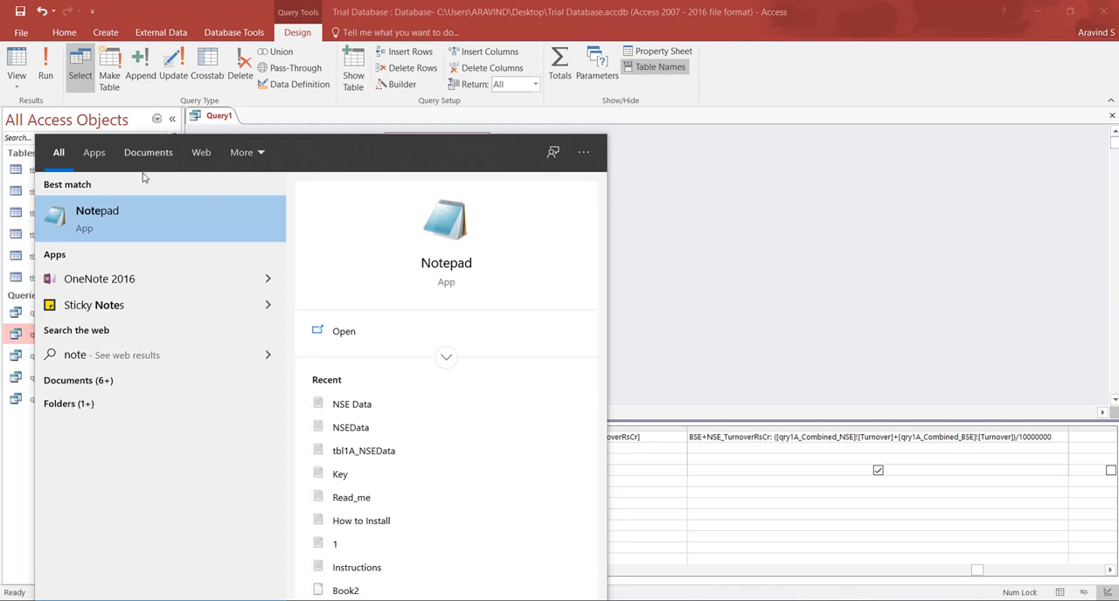
left_click(133, 205)
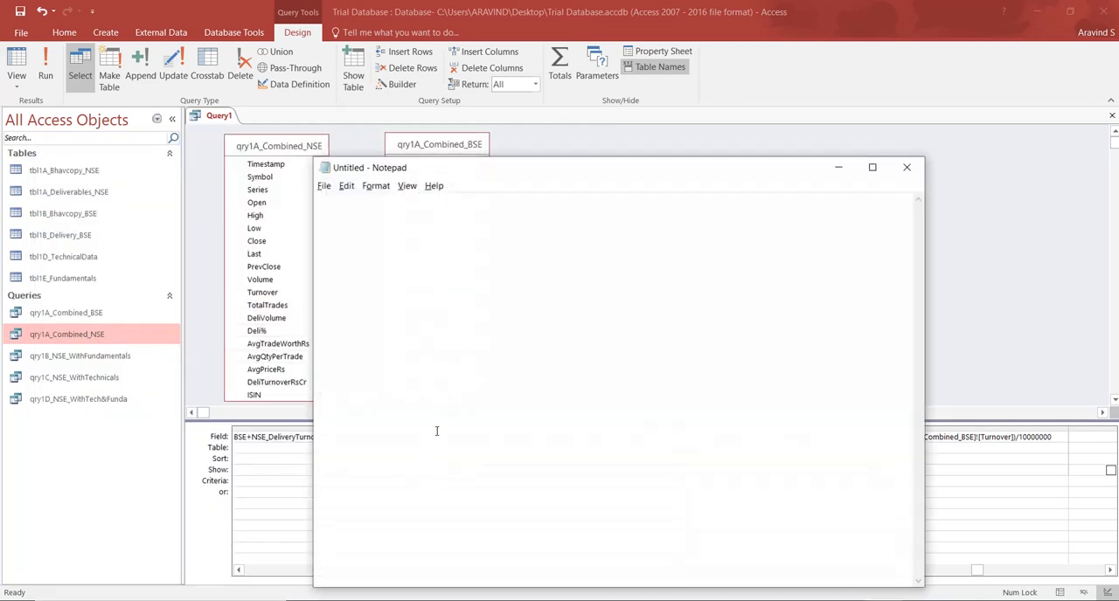
key("alt+Tab")
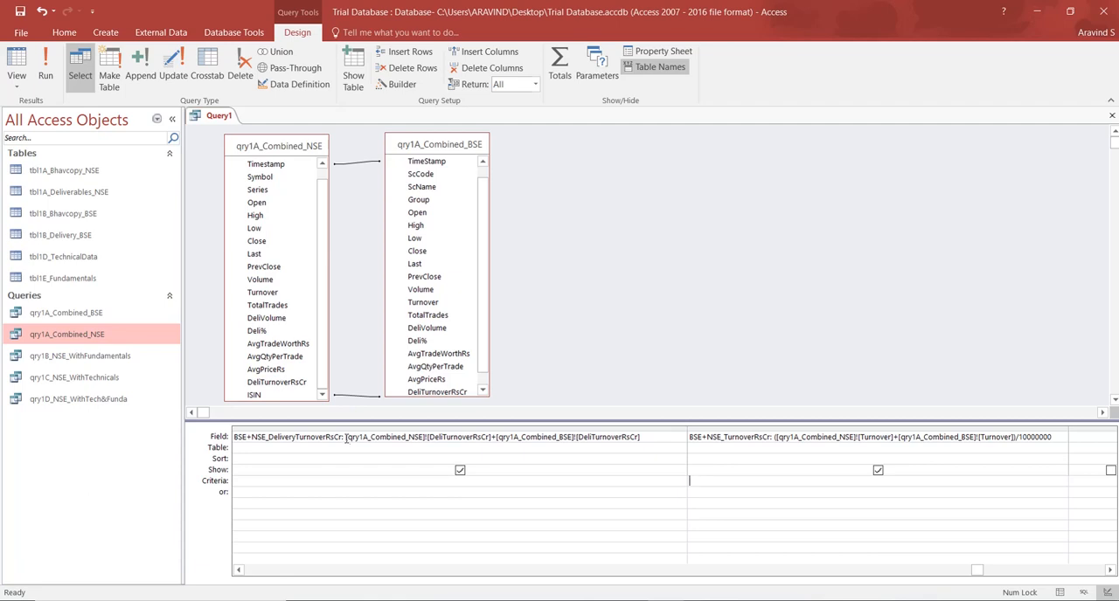
left_click_drag(346, 439, 617, 445)
key("ctrl+c")
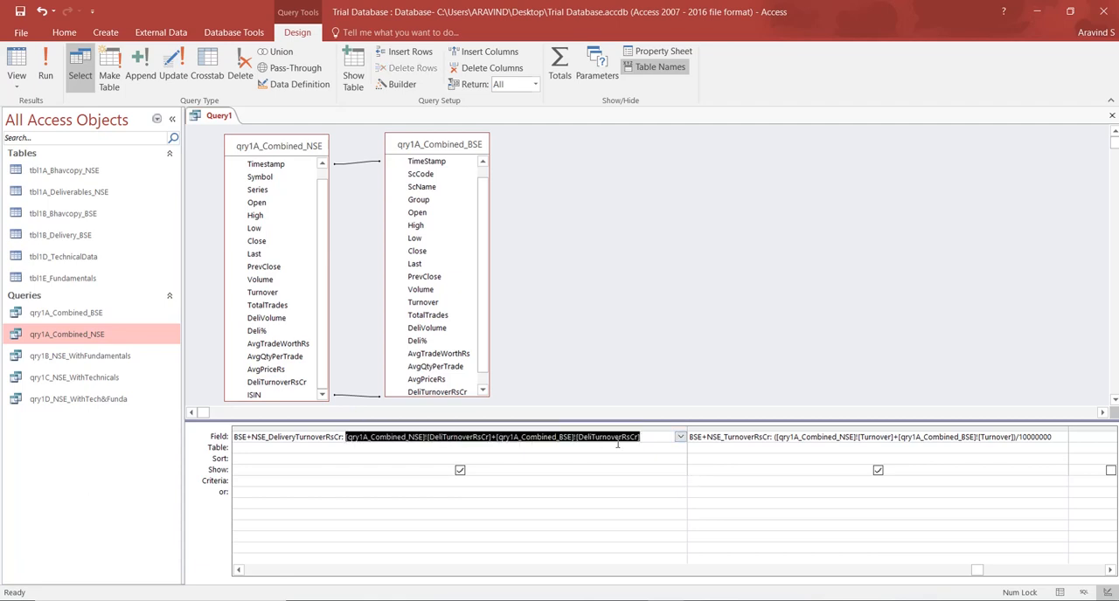
key("alt+Tab")
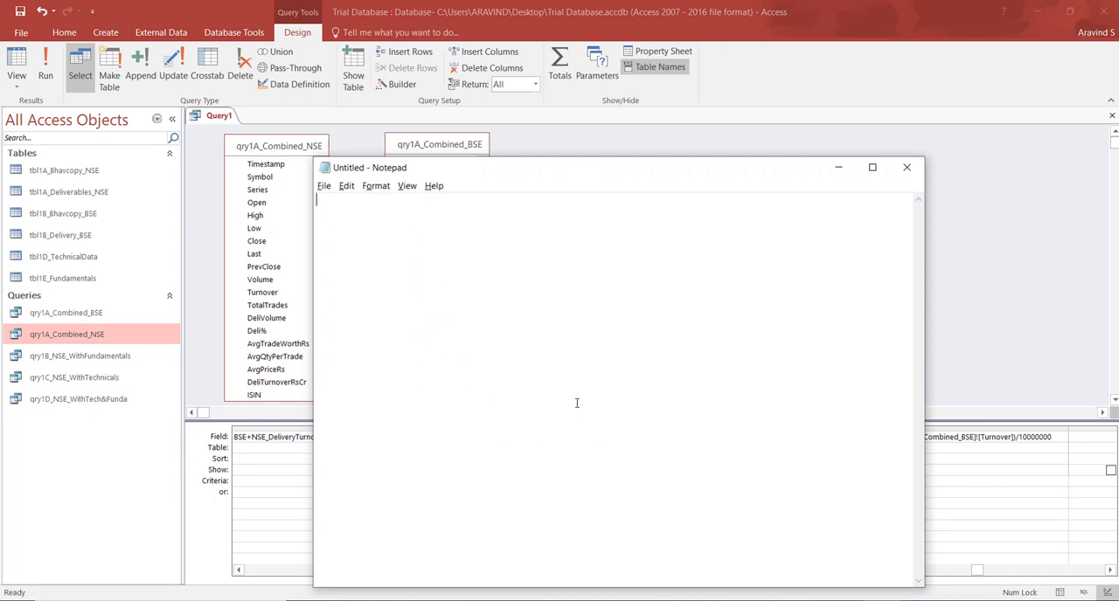
key("ctrl+v")
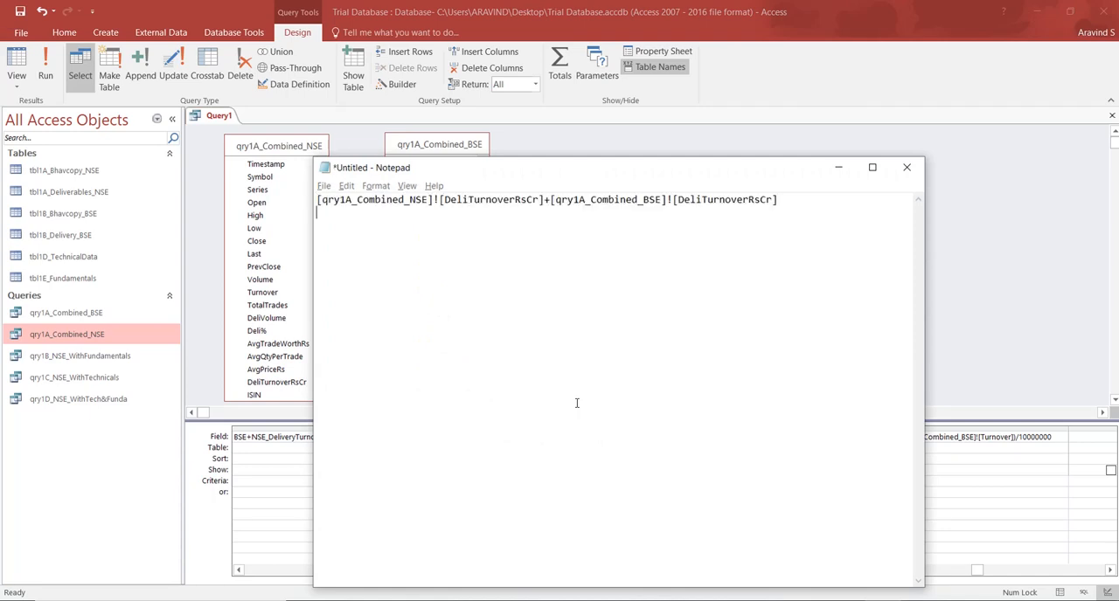
Copy the BSE+NSE_TurnoverRsCr field's expression, including the division by 10000000, into the Notepad file below the first expression.
key("alt+Tab")
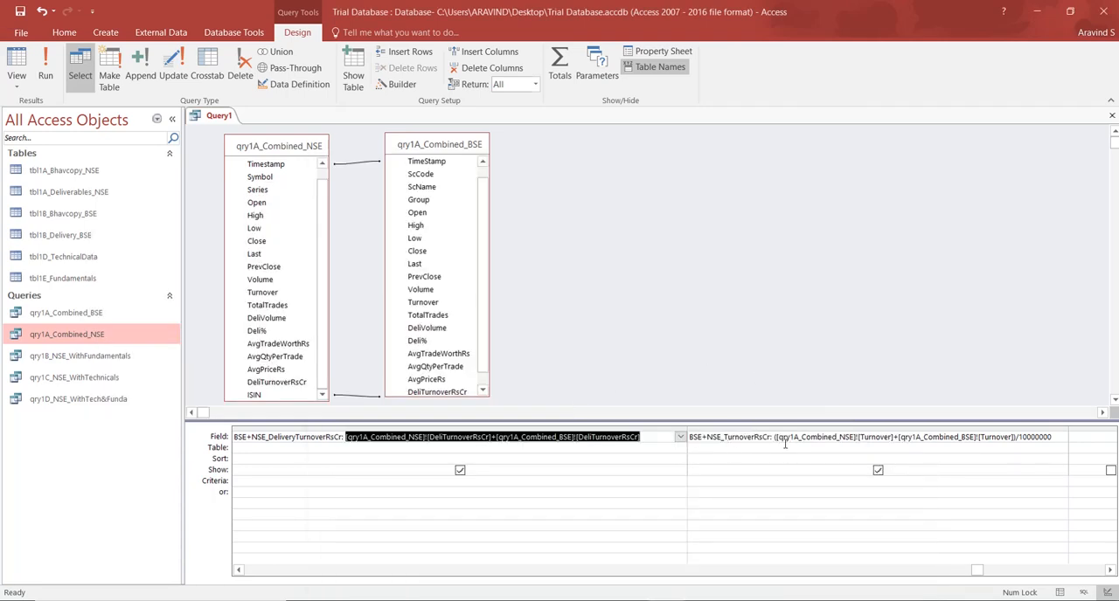
left_click(773, 437)
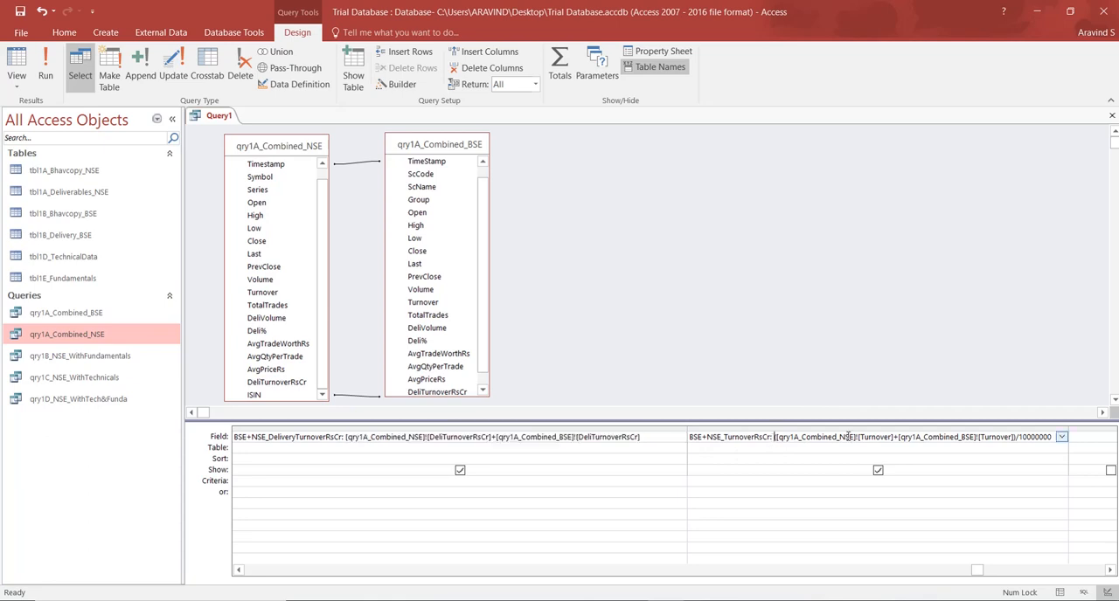
left_click(1048, 437, "shift")
key("ctrl+c")
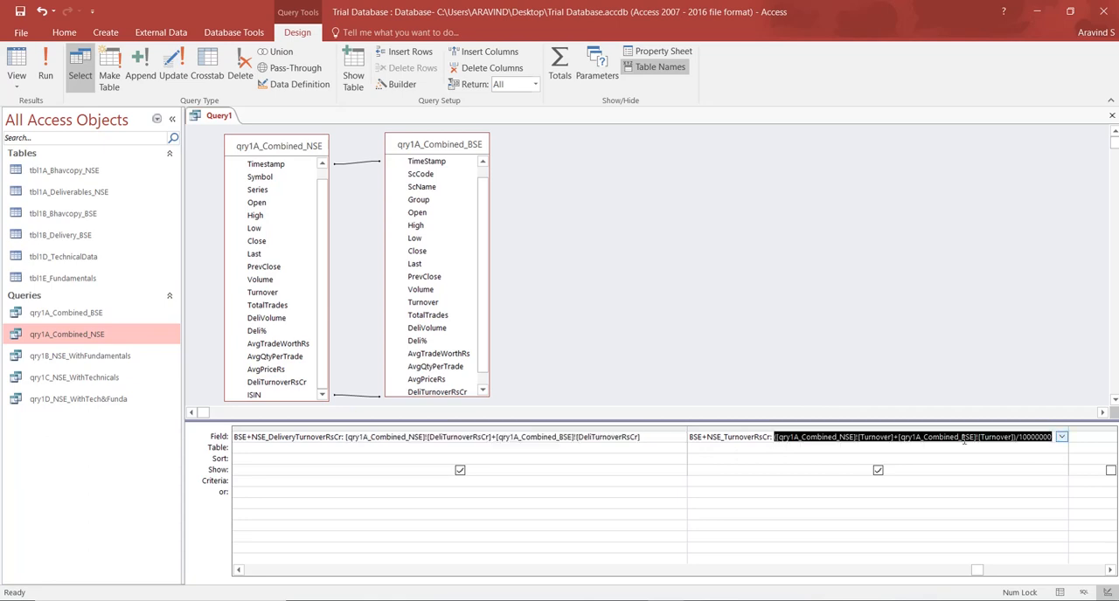
key("alt+Tab")
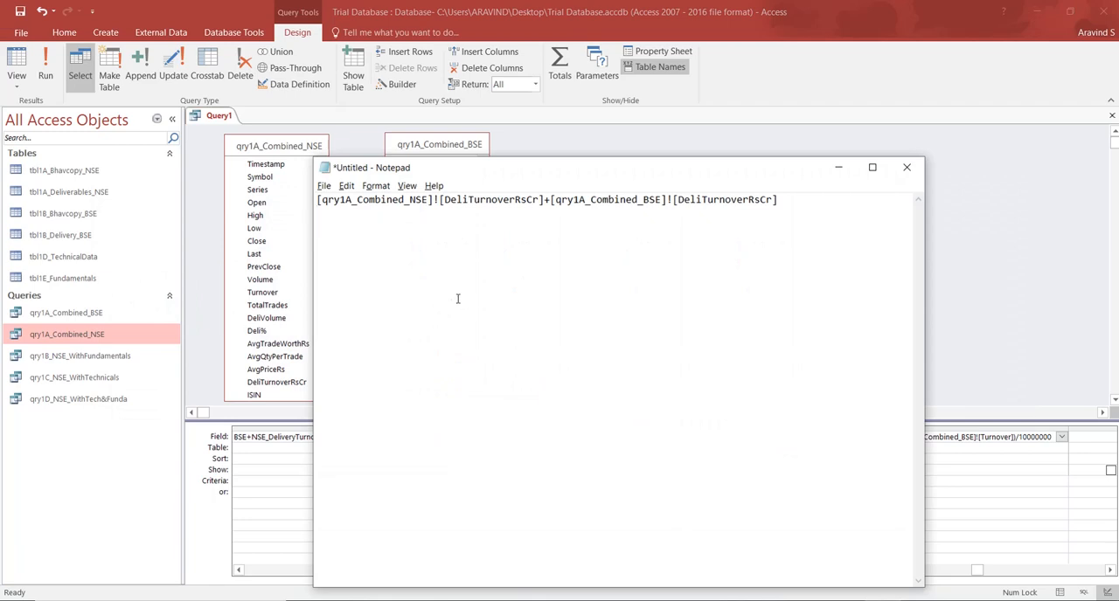
key("ctrl+v")
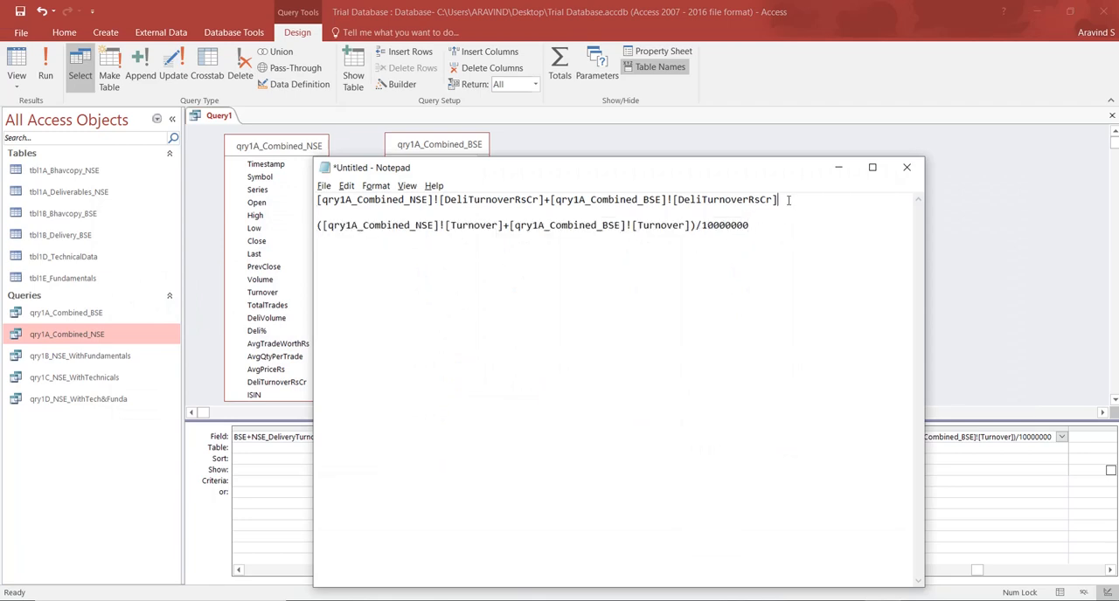
Copy the delivery turnover sum from Notepad and widen the empty query column beside BSE+NSE_TurnoverRsCr in Access.
left_click_drag(778, 200, 310, 202)
key("ctrl+c")
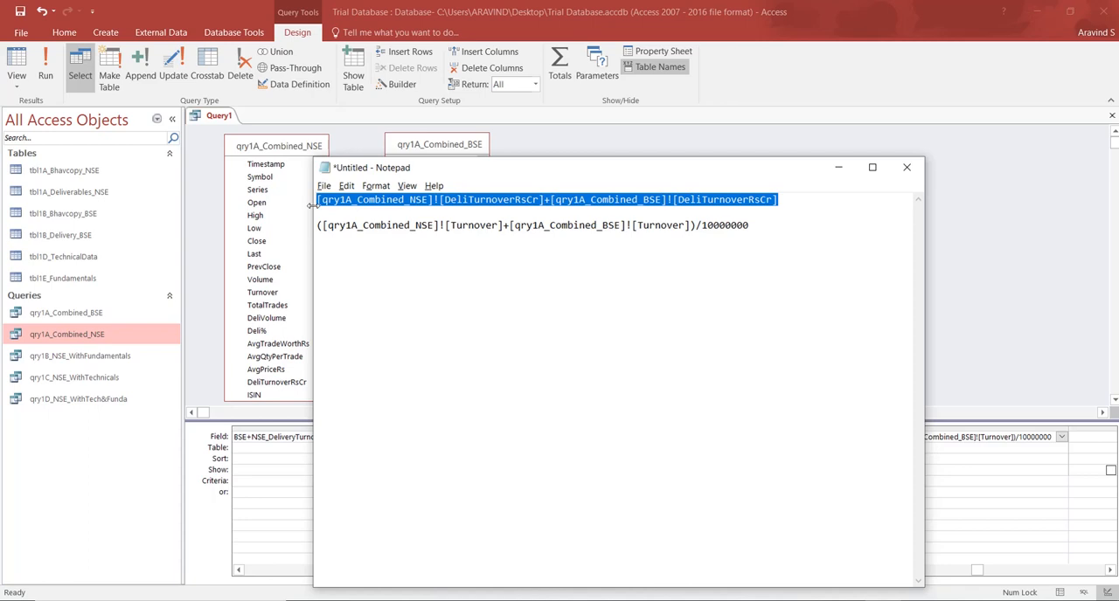
key("alt+Tab")
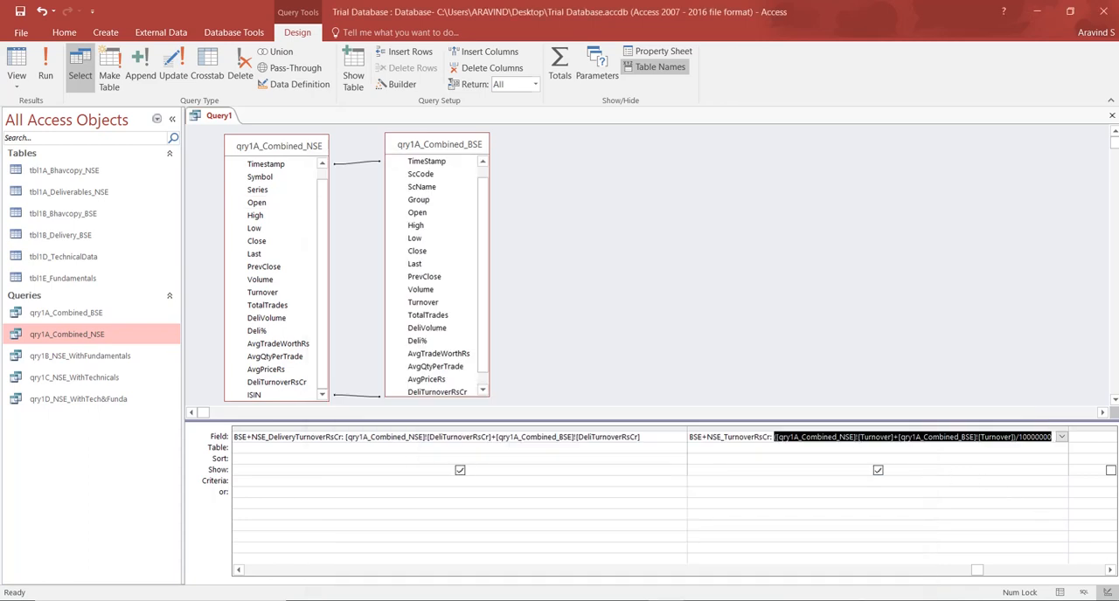
left_click(1110, 570)
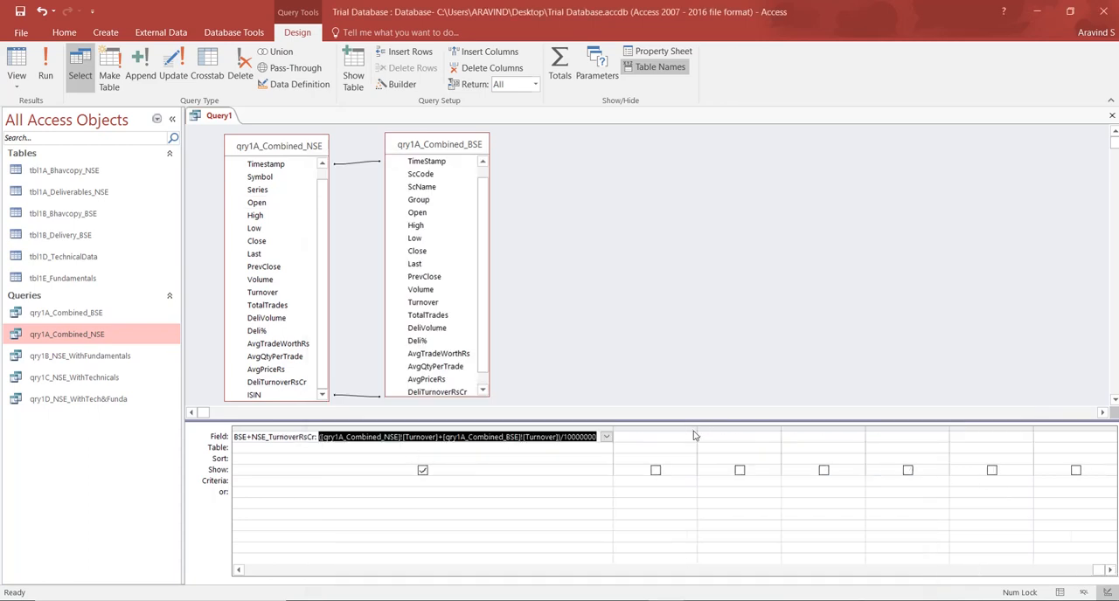
left_click_drag(696, 432, 1055, 432)
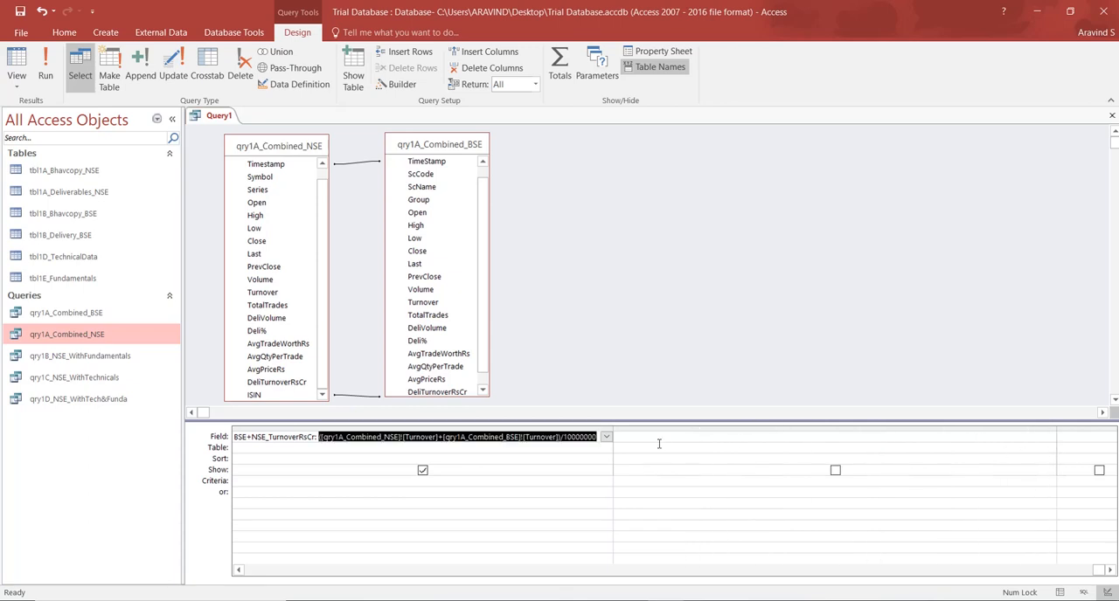
left_click(631, 438)
Start a calculated field named BSE+NSE_Deli% with the copied delivery turnover sum in parentheses, followed by *100/.
type("BS")
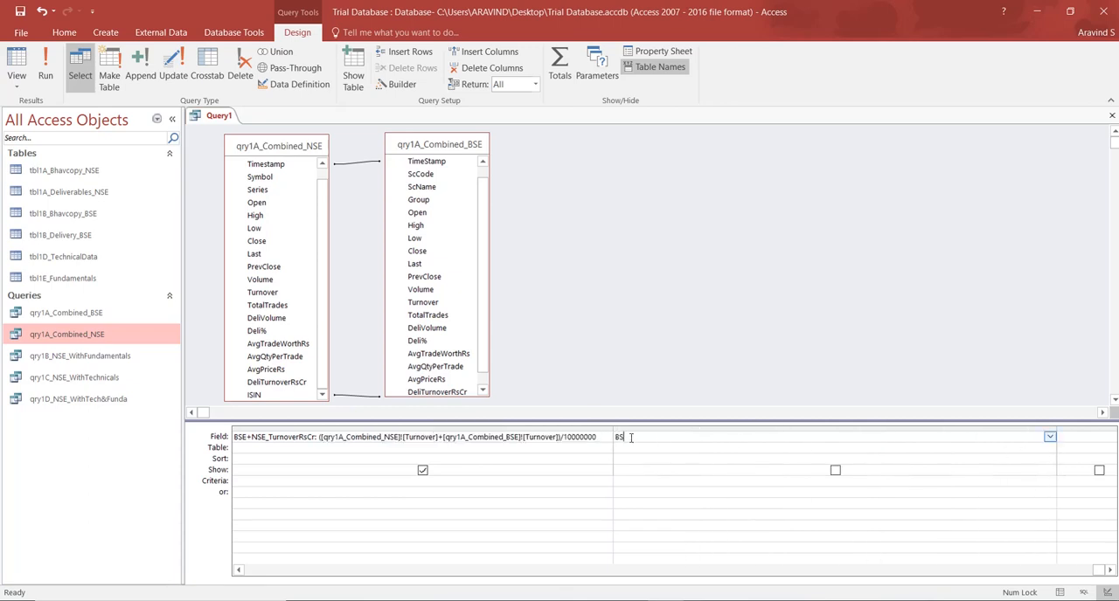
type("E+NSE_Deli%:(")
key("ctrl+v")
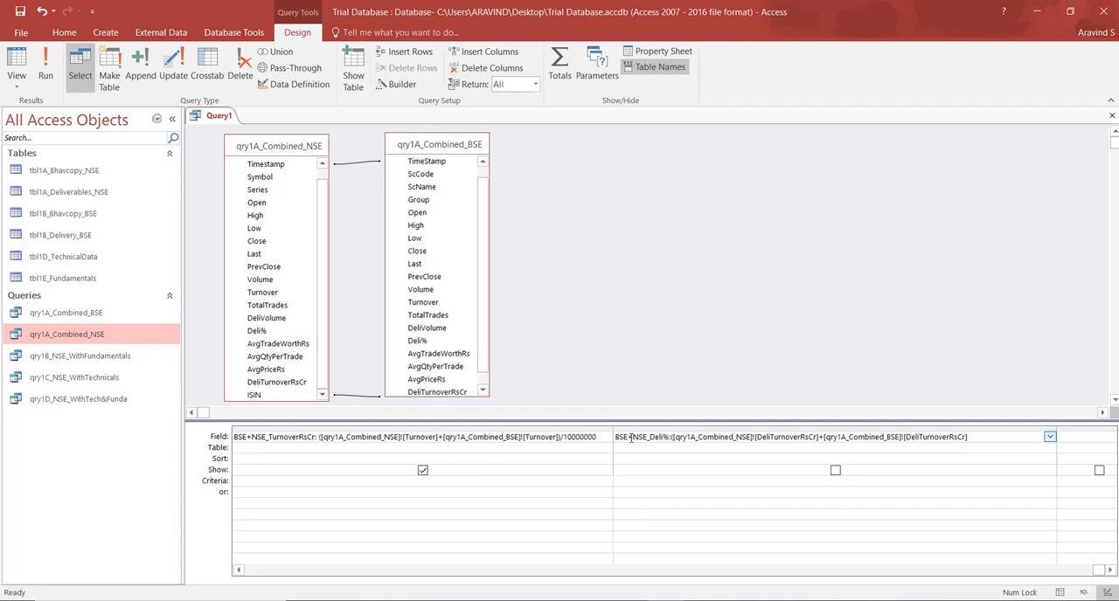
type(")*100/")
Complete BSE+NSE_Deli% with the combined turnover expression from Notepad as a parenthesised divisor, and check the field in the datasheet.
key("alt+Tab")
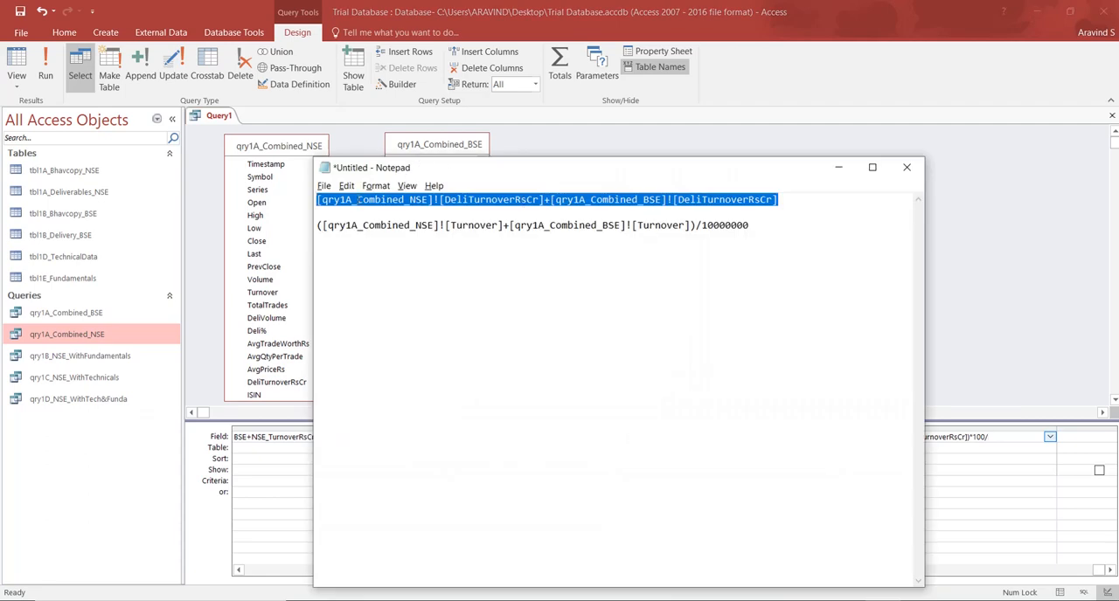
left_click(752, 225)
left_click_drag(752, 225, 319, 229)
key("ctrl+c")
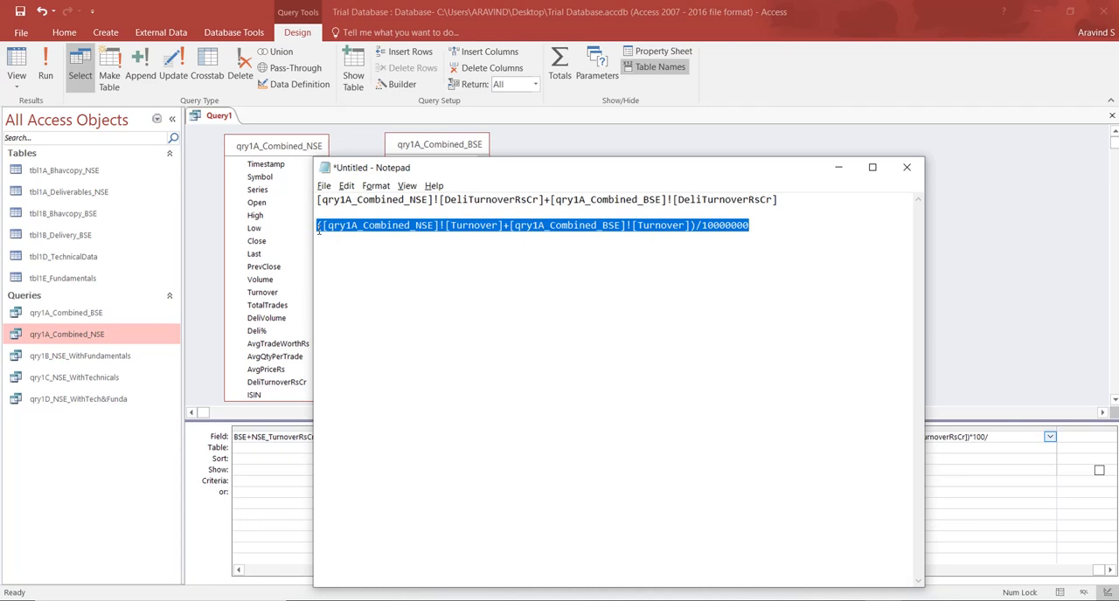
key("alt+Tab")
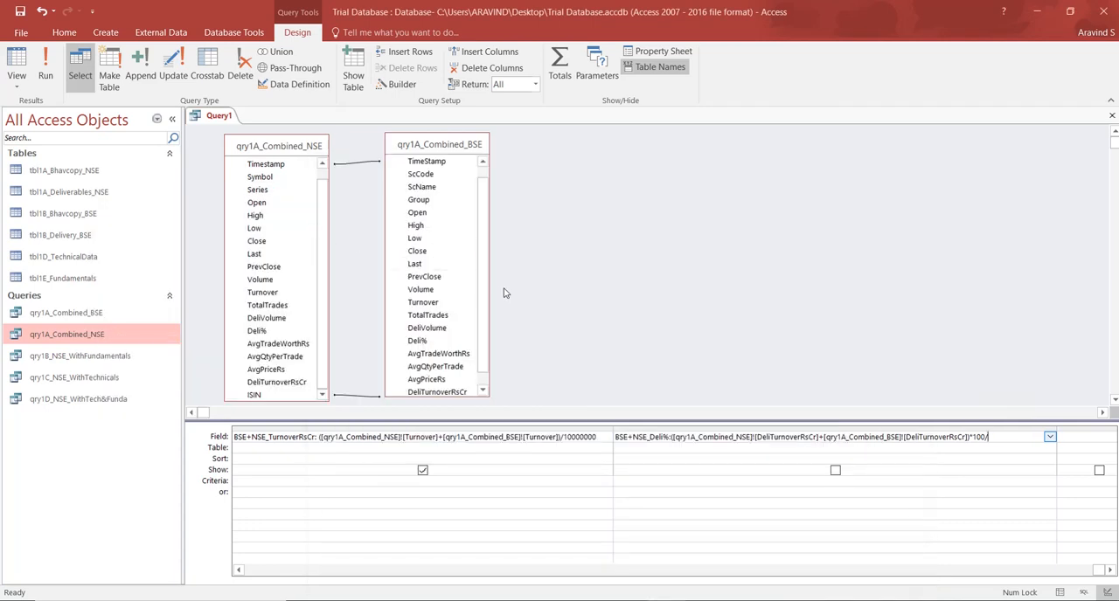
type("(")
key("ctrl+v")
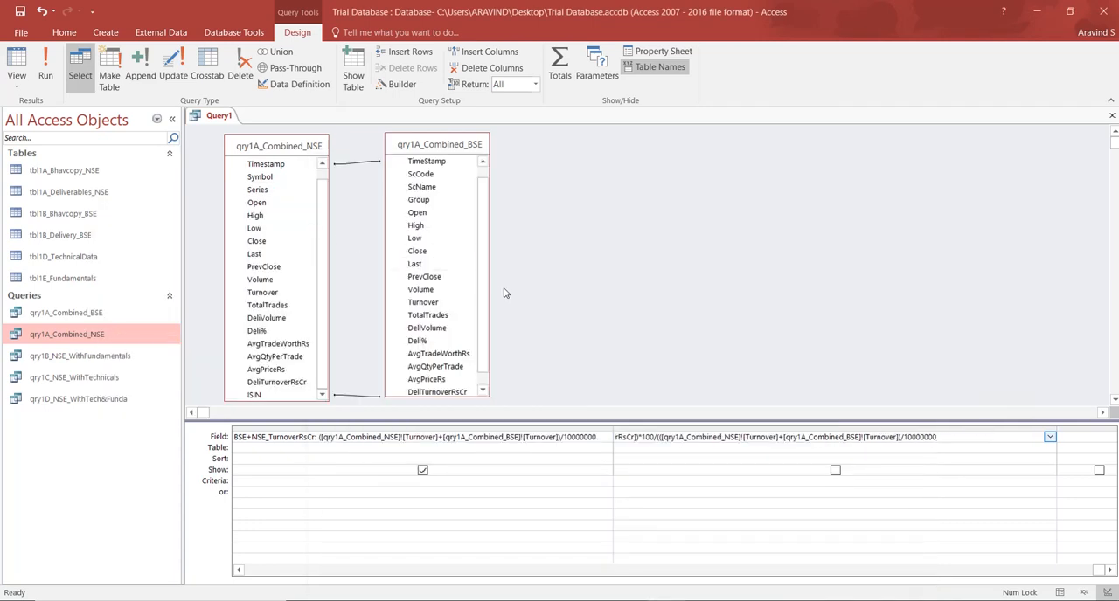
key("Return")
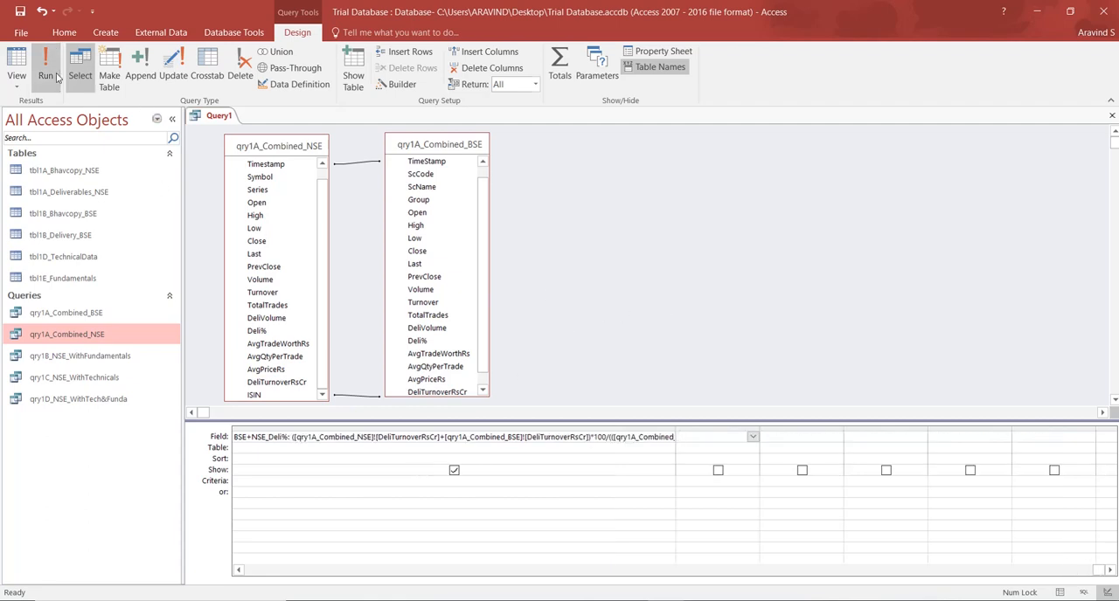
left_click(15, 61)
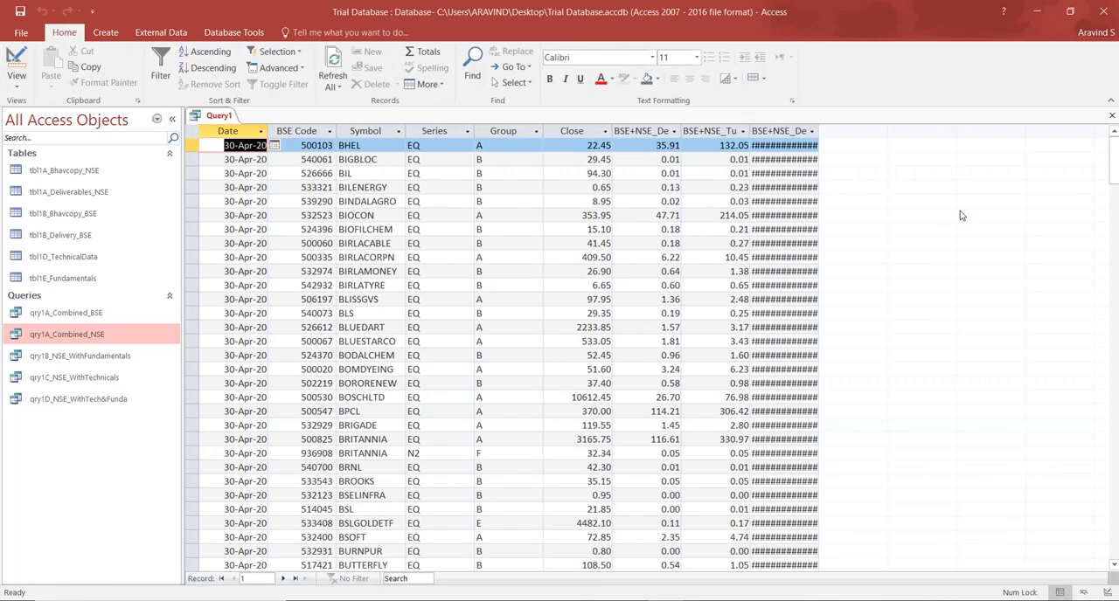
left_click(18, 64)
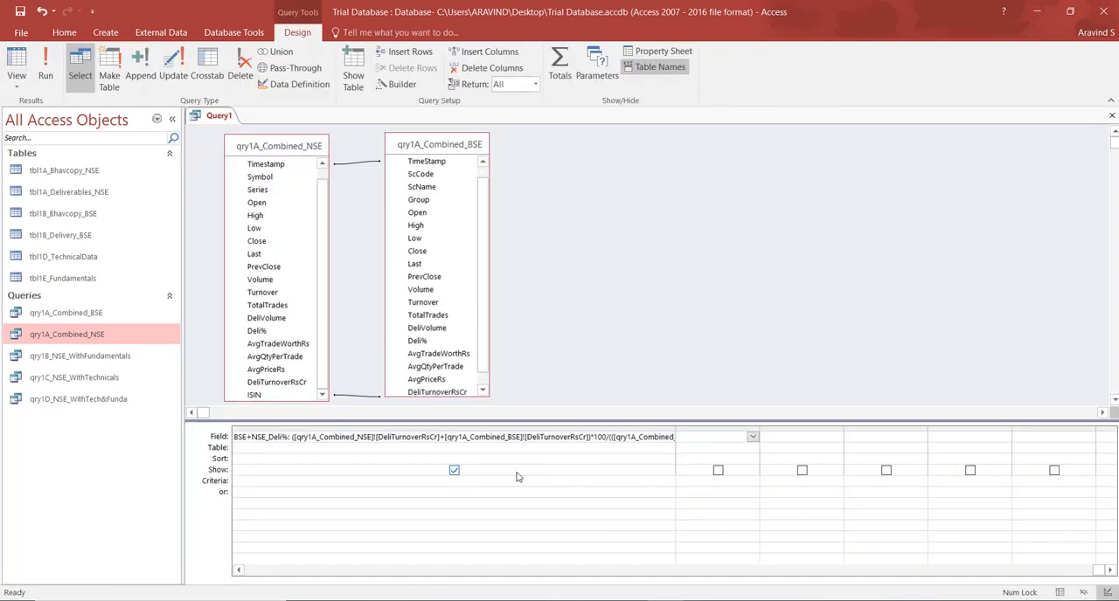
Set the BSE+NSE_Deli% field's format to Fixed with 2 decimal places.
left_click(660, 53)
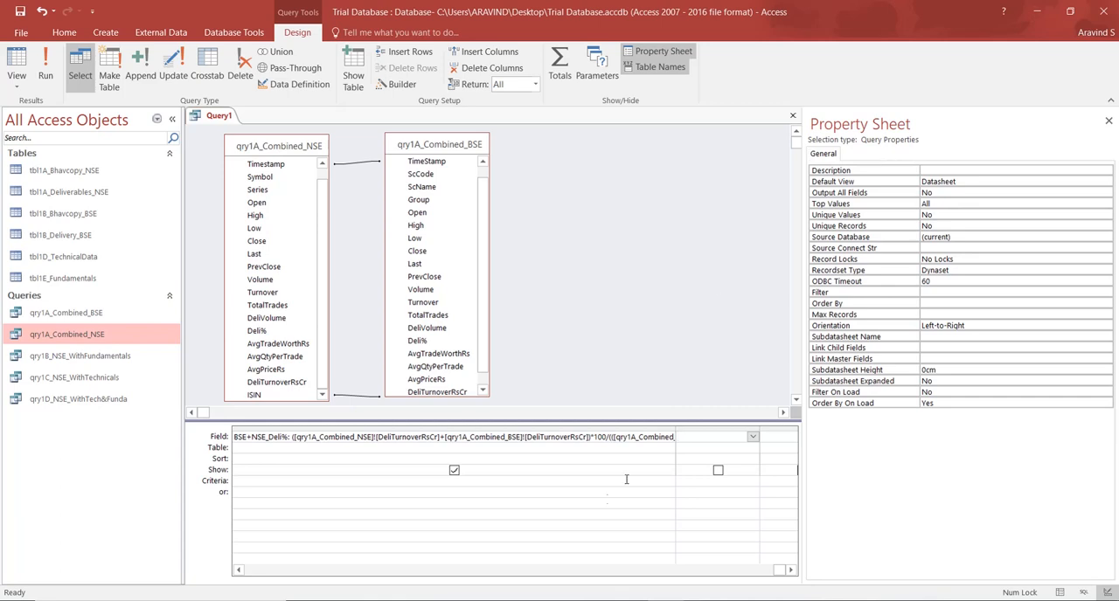
left_click(513, 487)
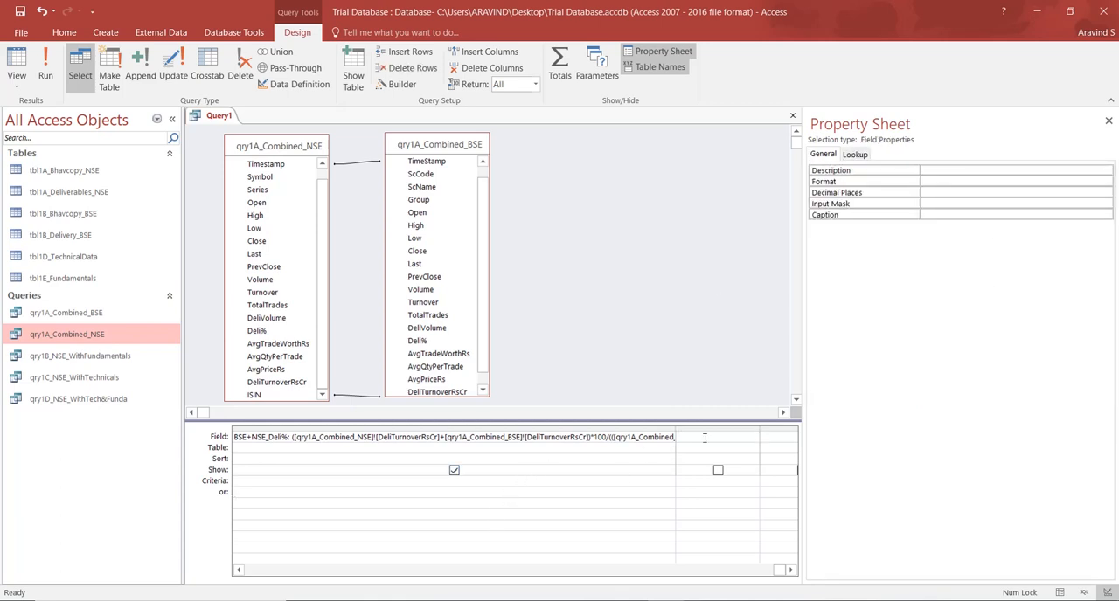
left_click(952, 182)
type("Fixed")
left_click(951, 193)
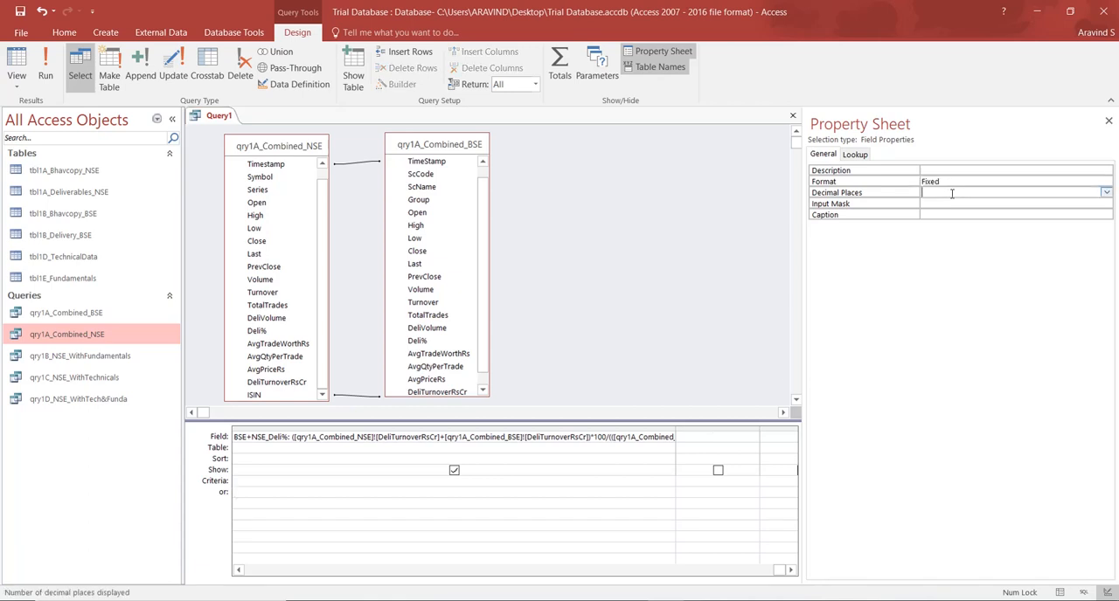
type("2")
left_click(952, 204)
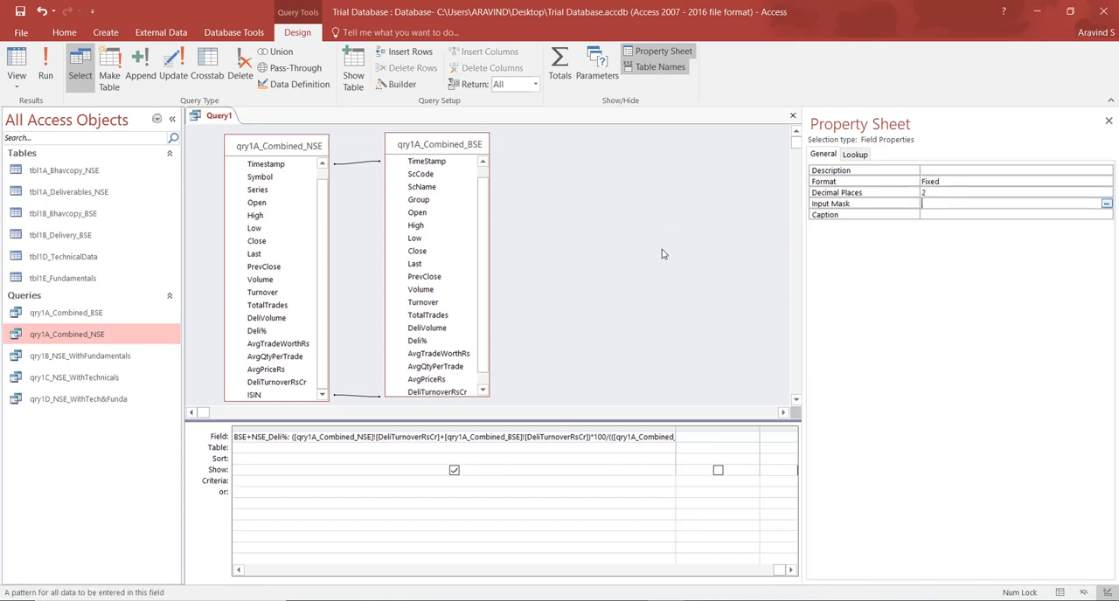
Review the BSE+NSE_Deli% values in the query results, closing the field's properties, and return to the query design.
left_click(16, 63)
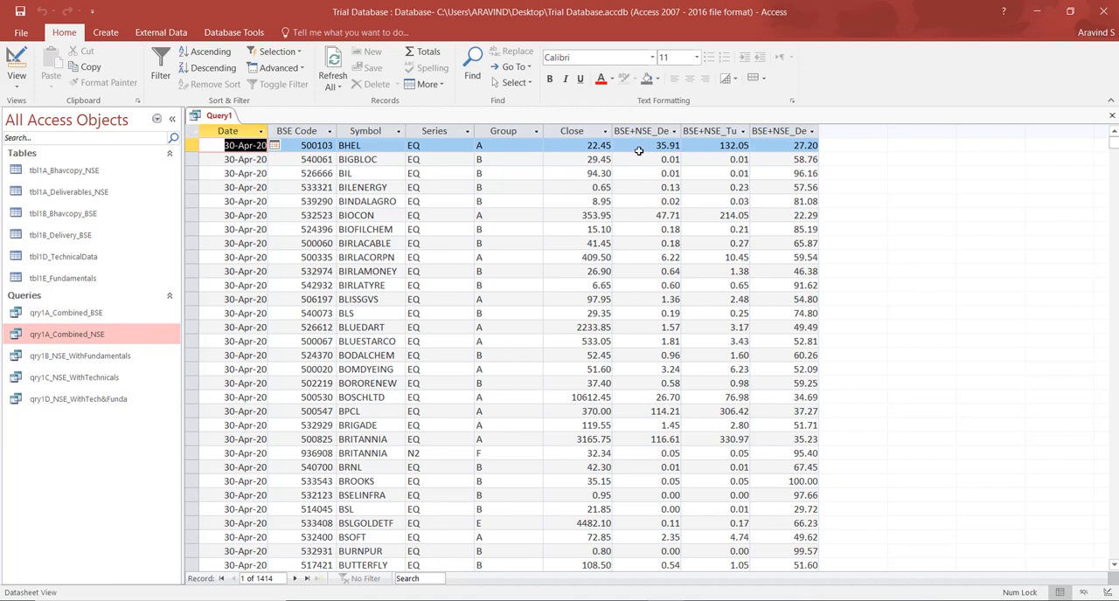
left_click(17, 60)
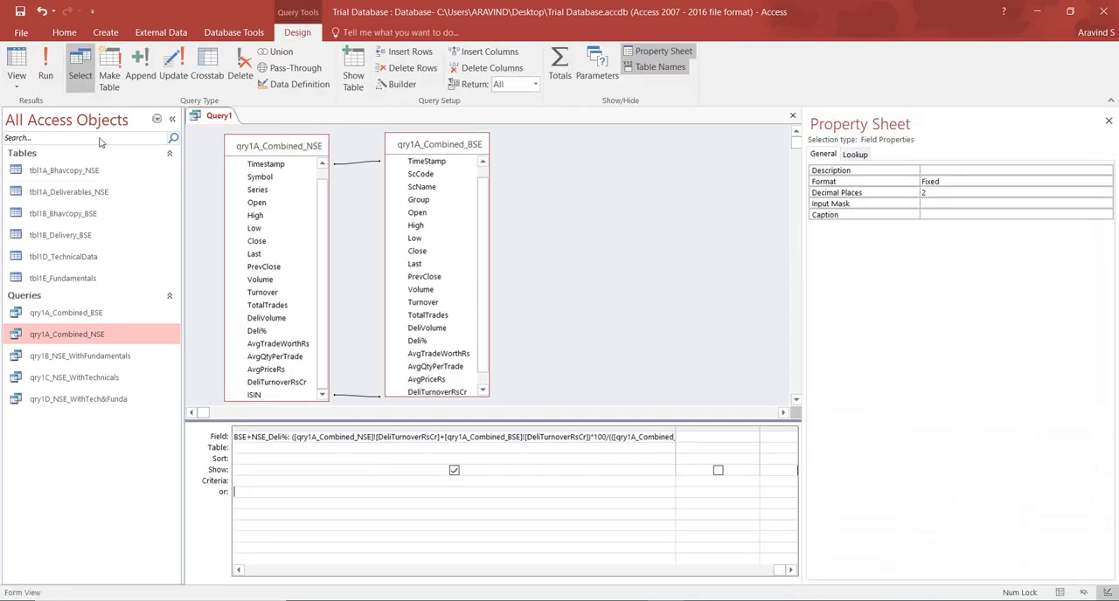
left_click(1108, 122)
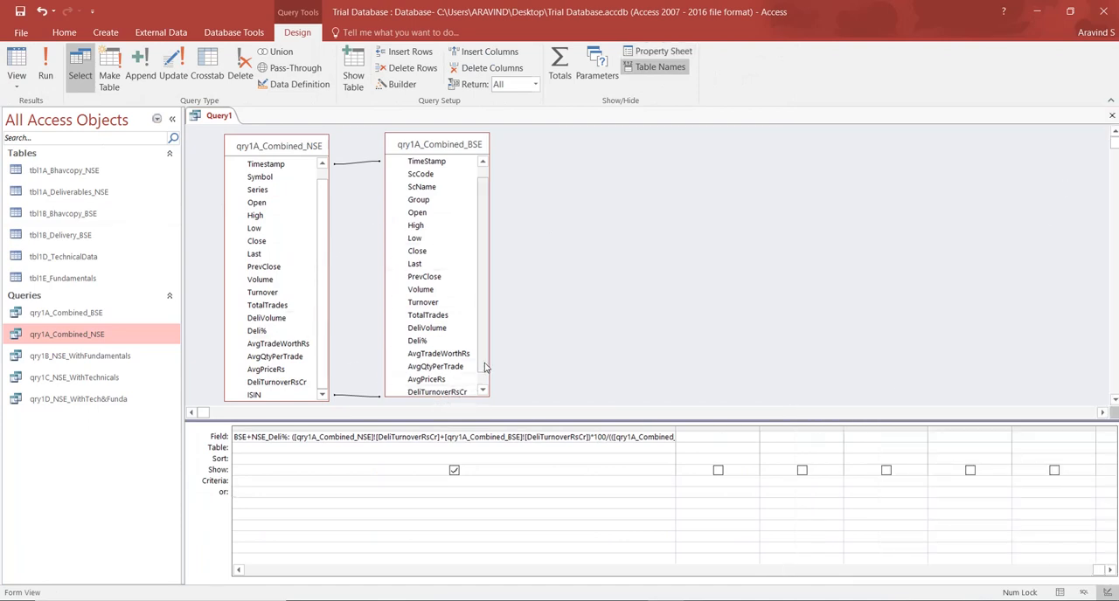
scroll(485, 367, "down", 1)
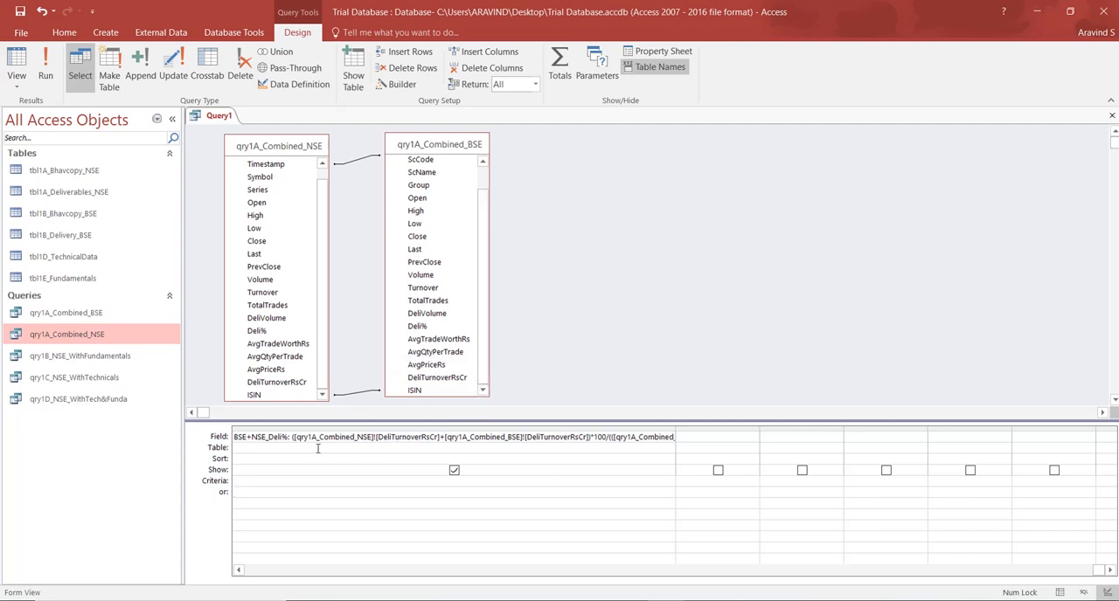
left_click(45, 70)
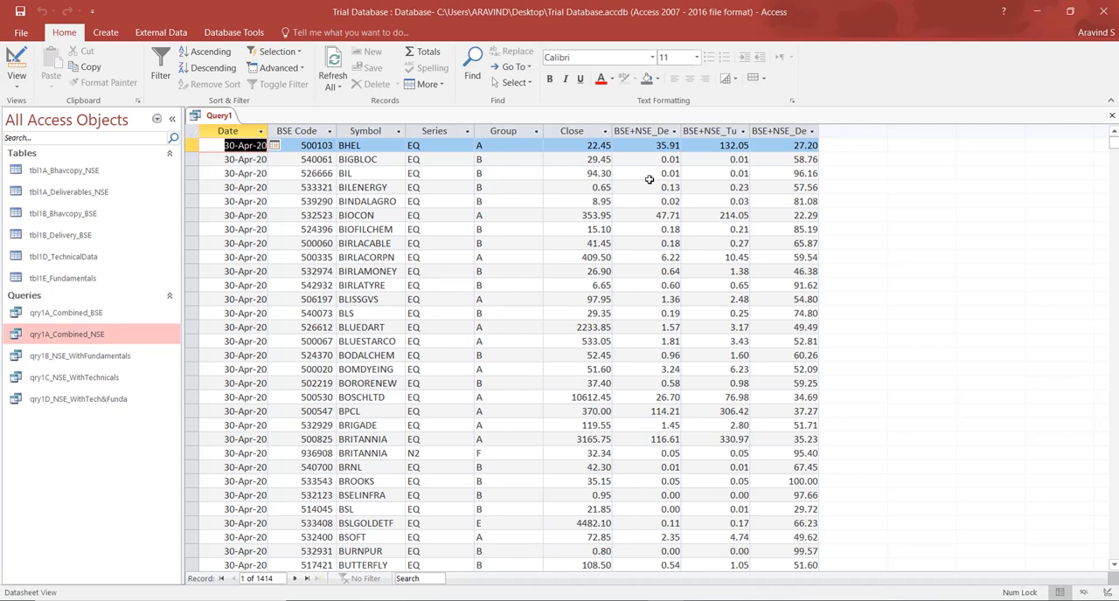
left_click(17, 61)
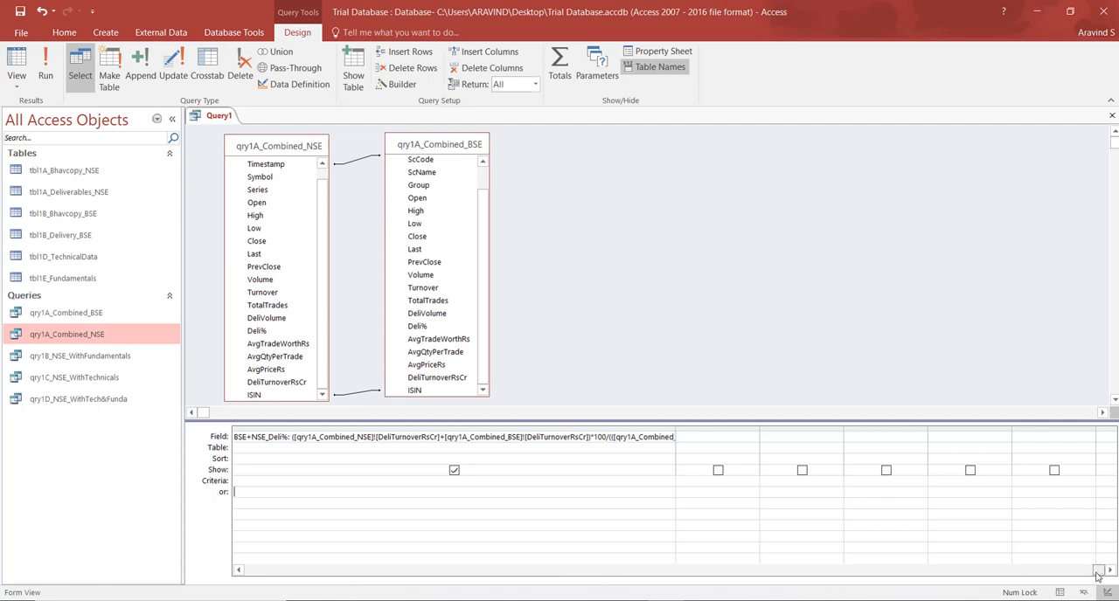
Enter the criteria 30-05-20 for Timestamp and "eq" for Series, and check the query in the datasheet.
left_click_drag(1097, 570, 249, 570)
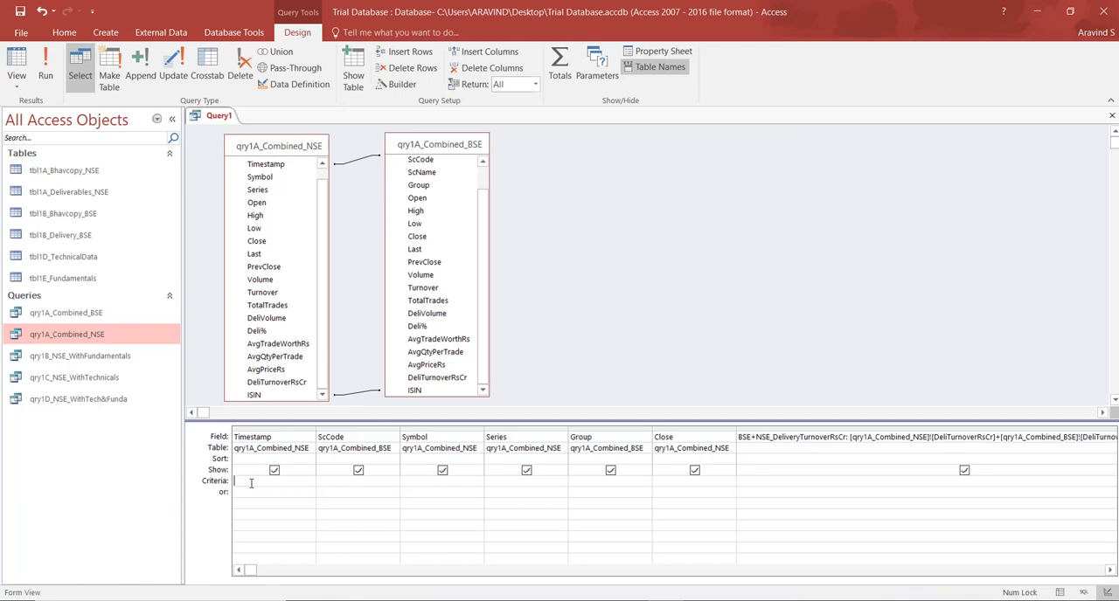
type("30/03/20")
key("Tab")
type("eq")
key("Tab")
left_click(17, 59)
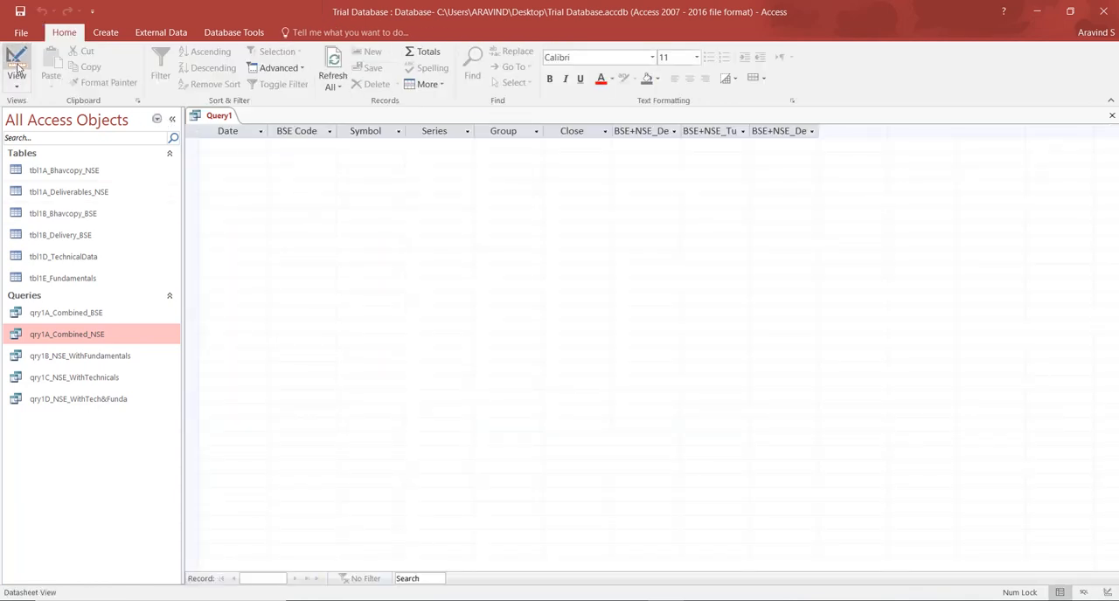
Change the Timestamp criterion to 30-04-20 in the query design and check the filtered records in the datasheet.
left_click(20, 68)
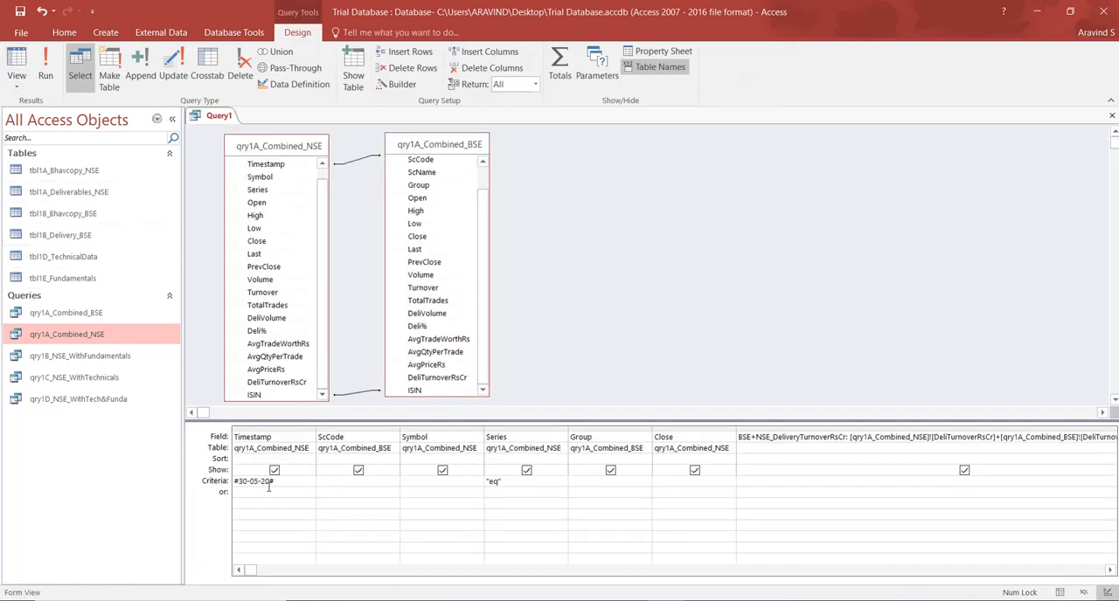
left_click(17, 60)
left_click(16, 60)
left_click_drag(252, 481, 258, 482)
type("4")
left_click(18, 60)
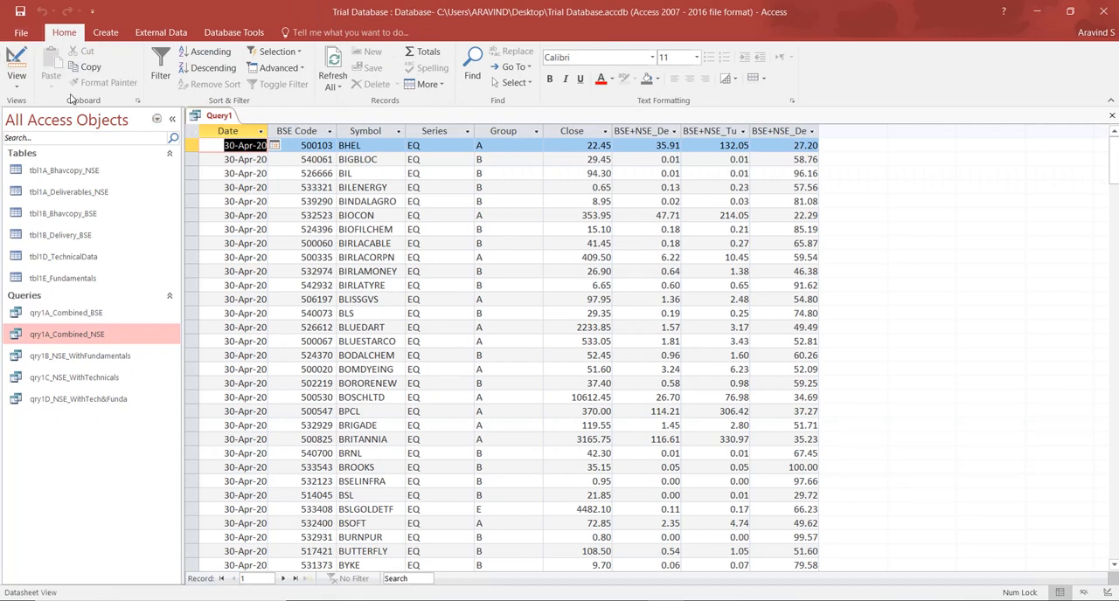
With the navigation pane collapsed, narrow the BSE+NSE_DeliveryTurnoverRsCr column in the query design and set its criterion to >=10.
left_click(10, 60)
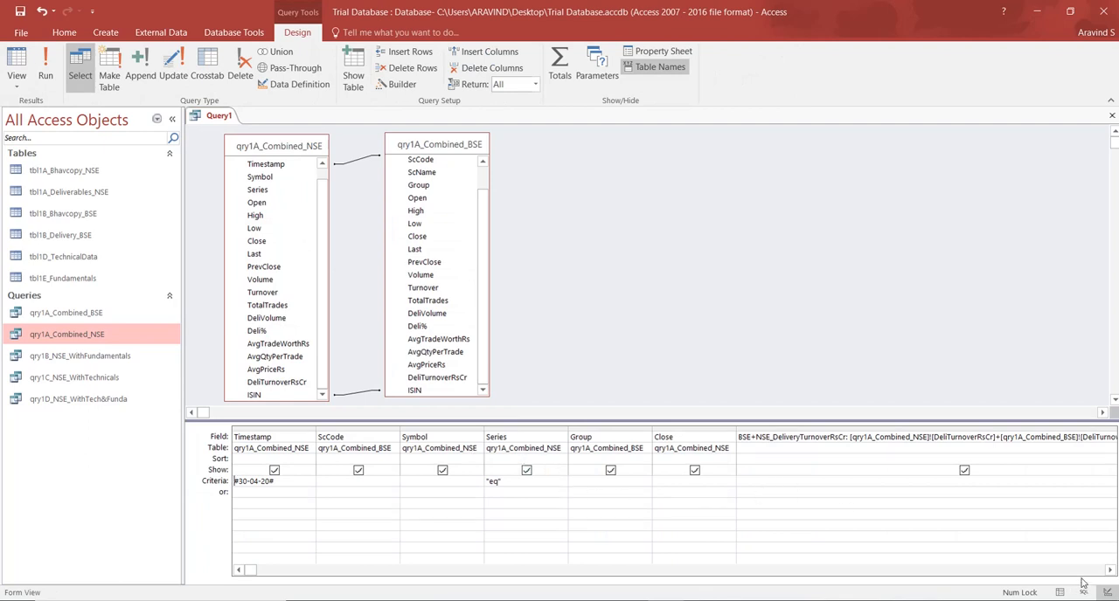
left_click(172, 118)
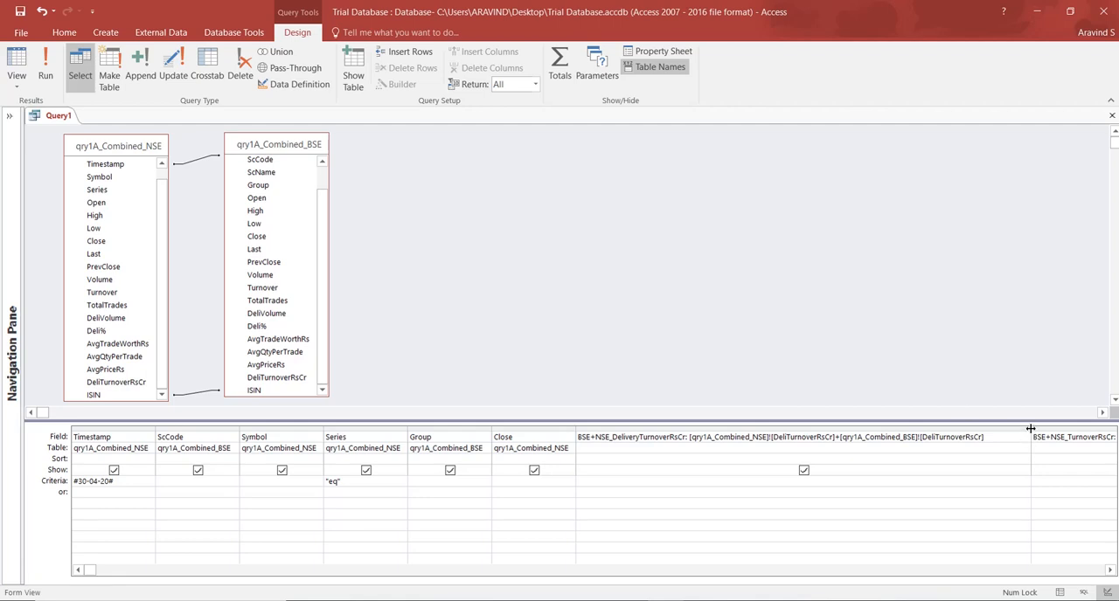
left_click_drag(1030, 429, 719, 429)
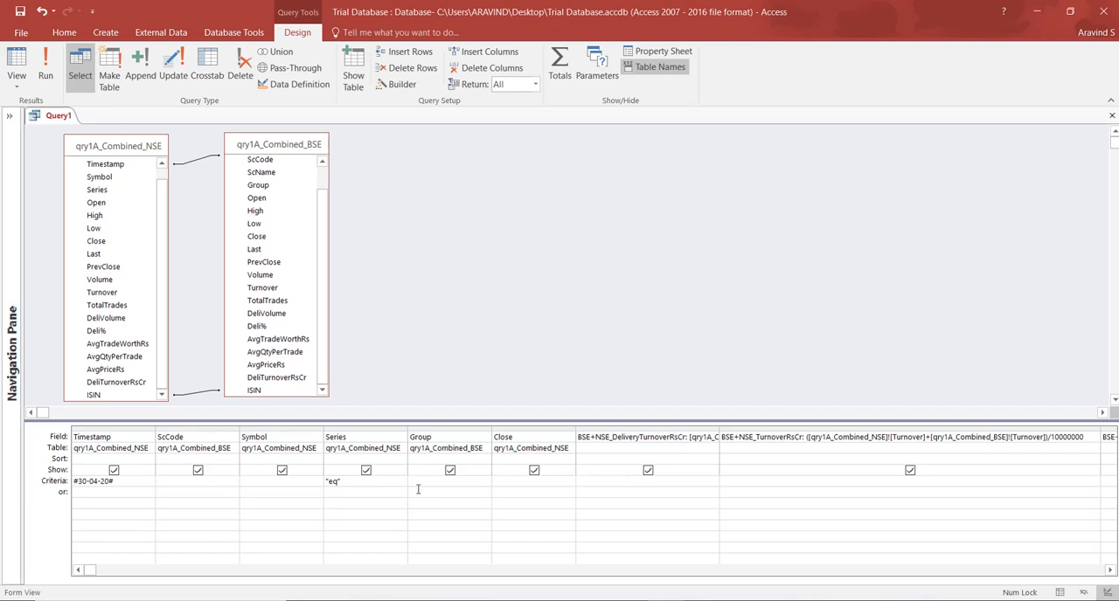
type(">=10")
Narrow the BSE+NSE_TurnoverRsCr and BSE+NSE_Deli% columns, set the BSE+NSE_Deli% criterion to >70 and run the query.
left_click_drag(1102, 431, 849, 431)
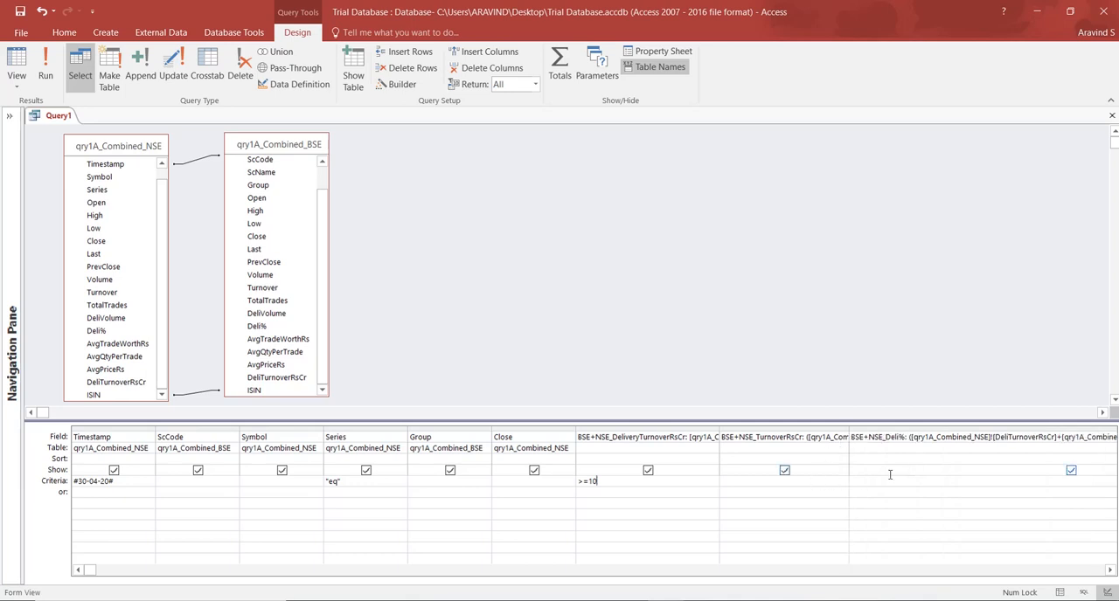
left_click(1109, 570)
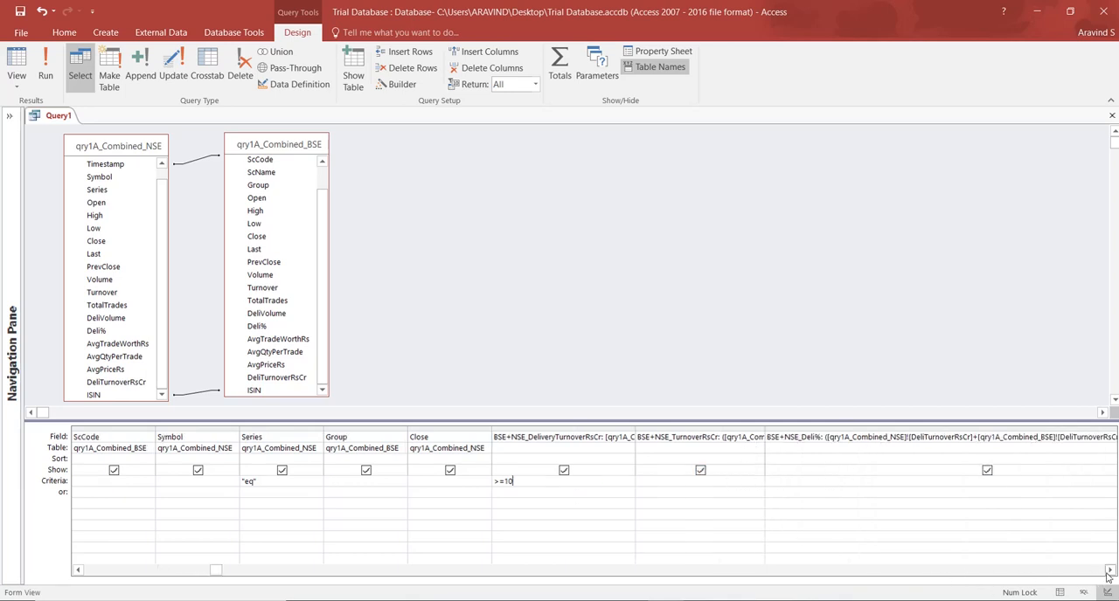
left_click(1109, 570)
left_click(1110, 570)
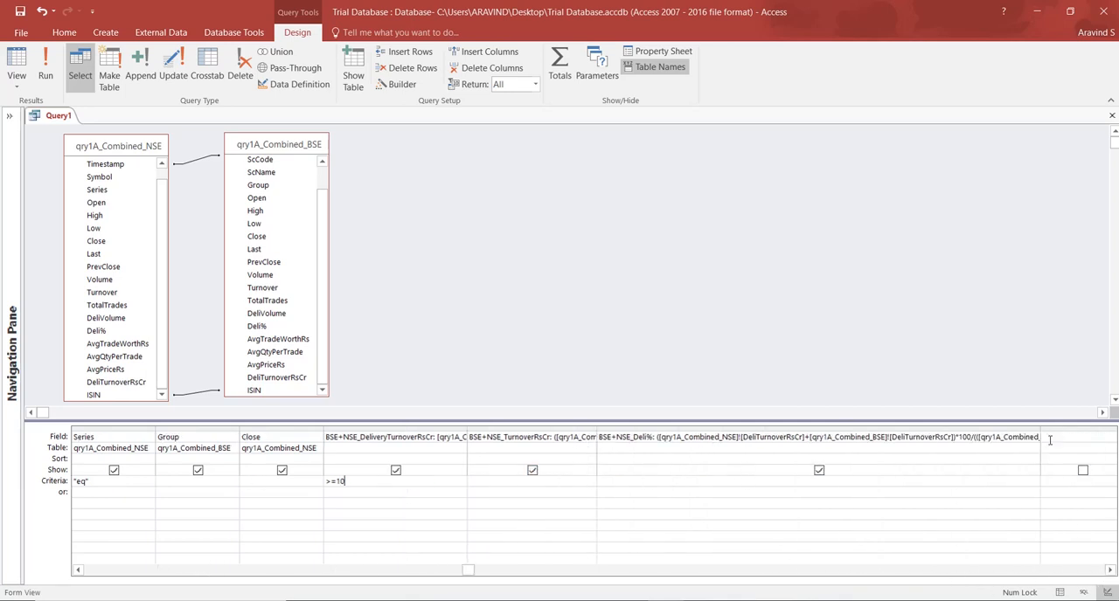
left_click_drag(1041, 432, 778, 437)
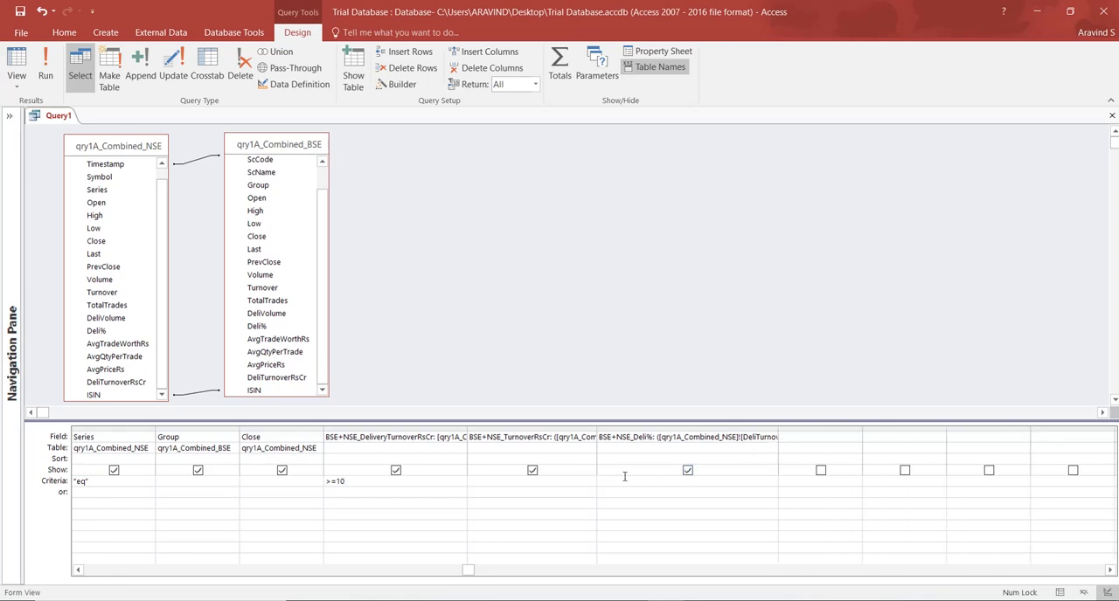
left_click(624, 476)
type(">70")
left_click(41, 72)
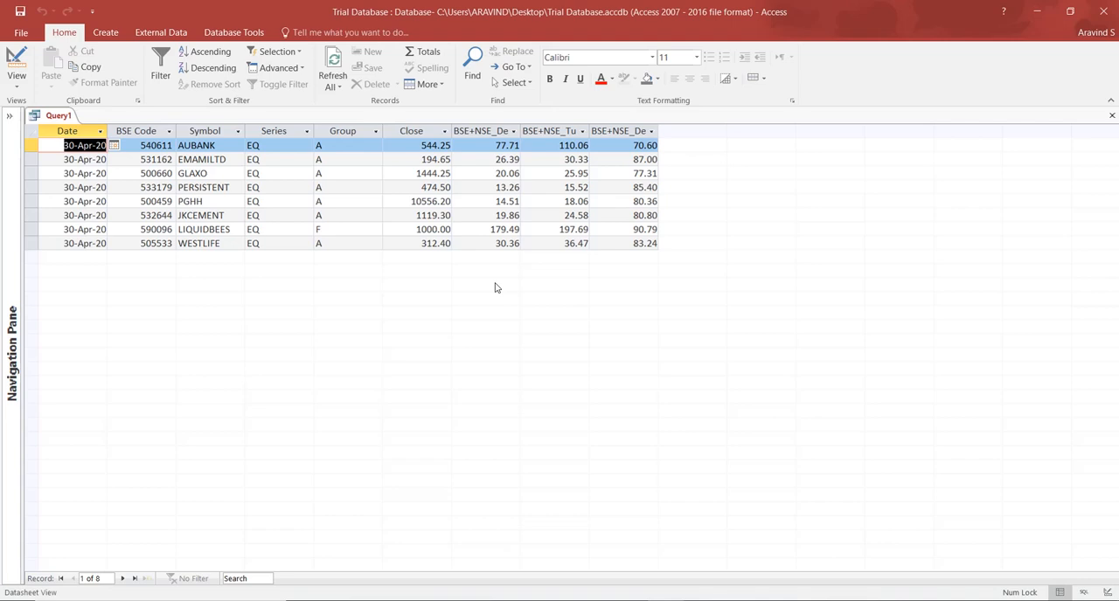
Change the BSE+NSE_Deli% criterion to >=70, then review the filtered records and the criteria in the query design.
left_click(16, 77)
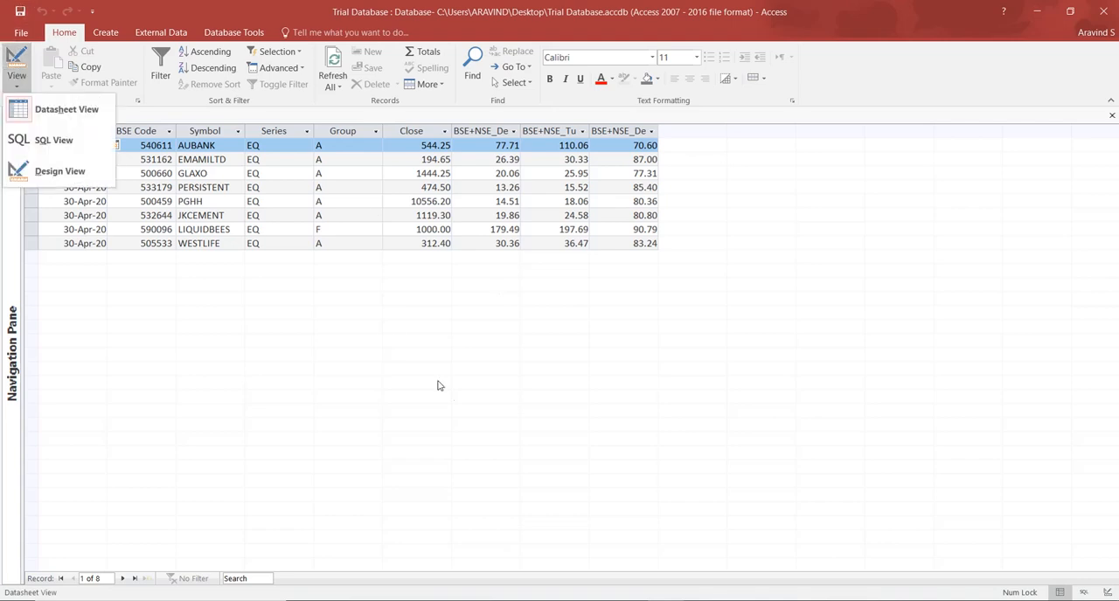
left_click(79, 170)
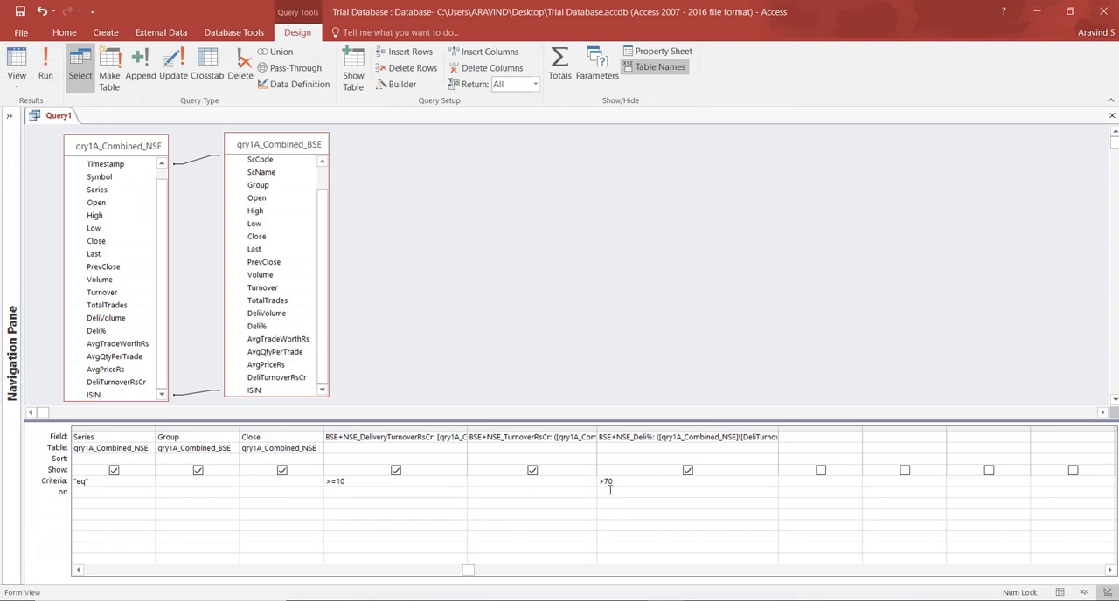
type("=")
left_click(15, 63)
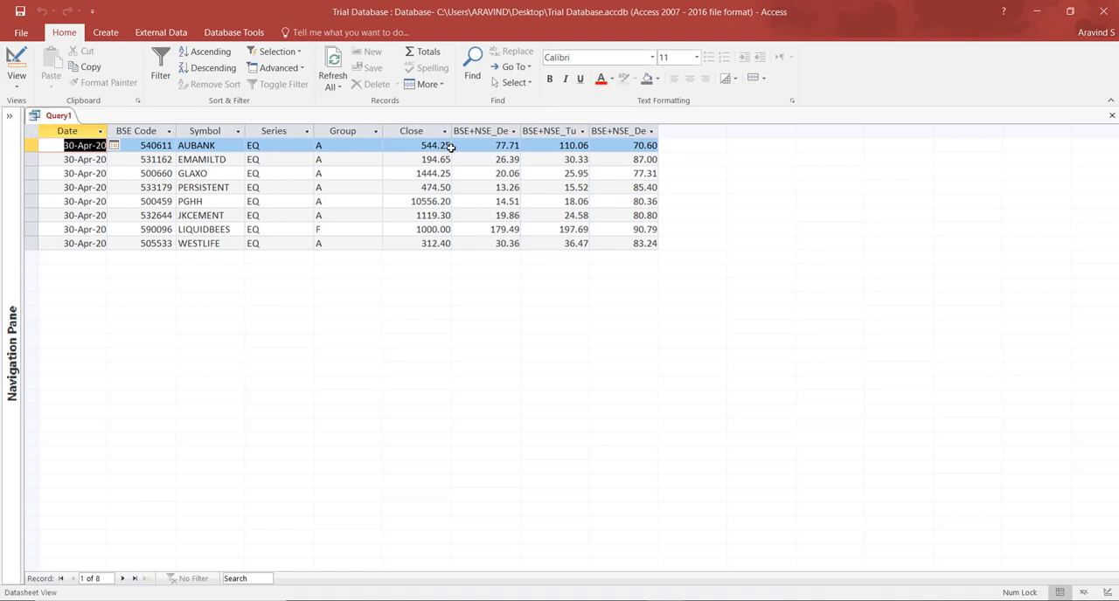
left_click(16, 63)
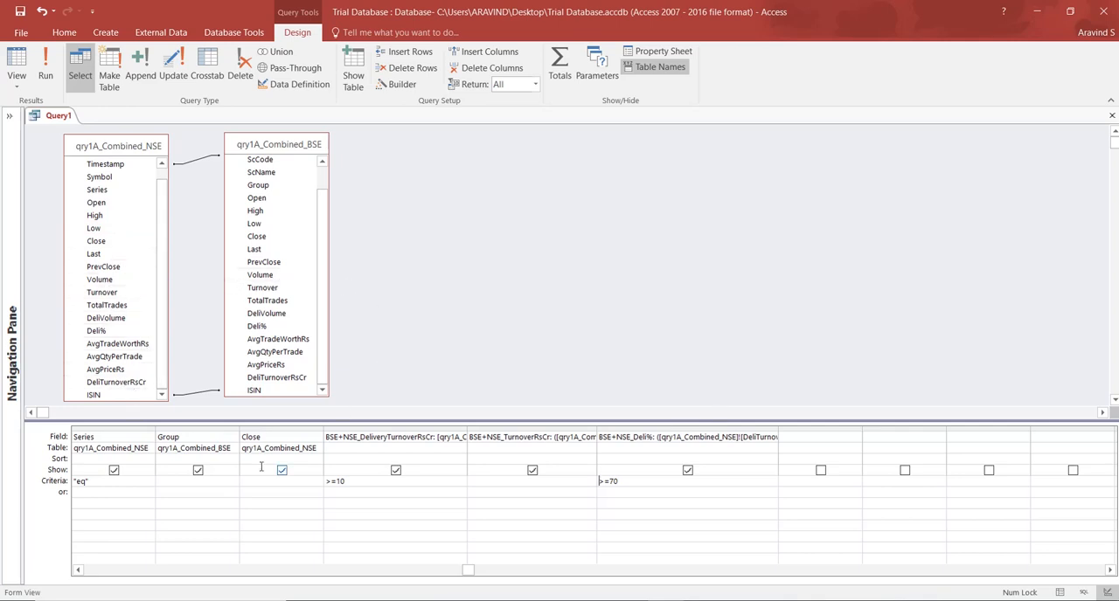
left_click(103, 570)
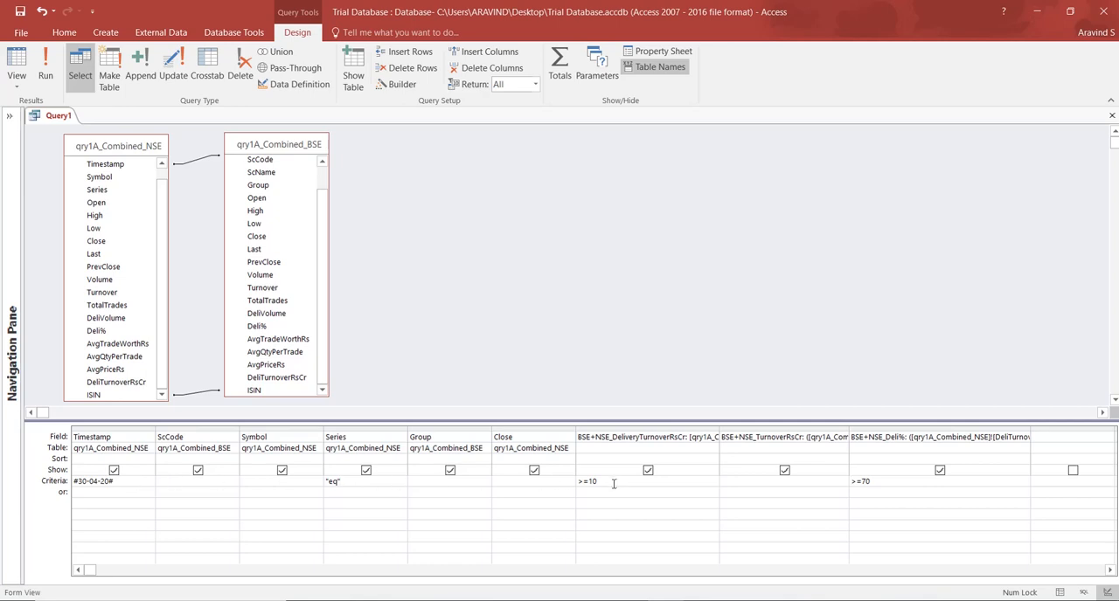
left_click(899, 484)
left_click(128, 481)
Save the query as qry1E_BSE+NSE_BSE+NSE_Combined.
left_click(20, 12)
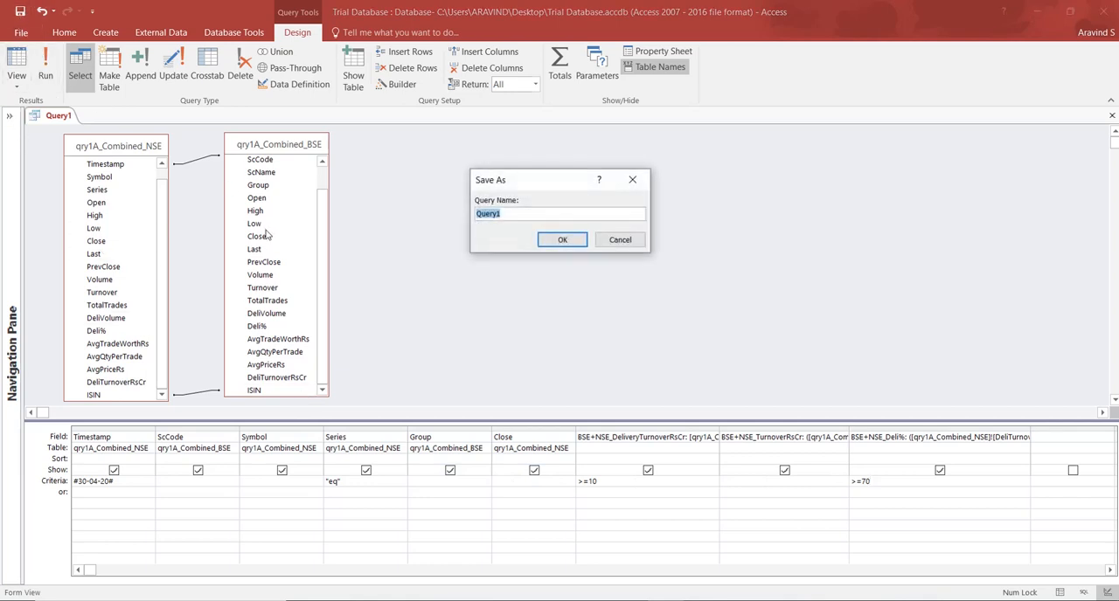
type("qry_BSE+NSE_")
left_click(488, 214)
type("1B_BSE+")
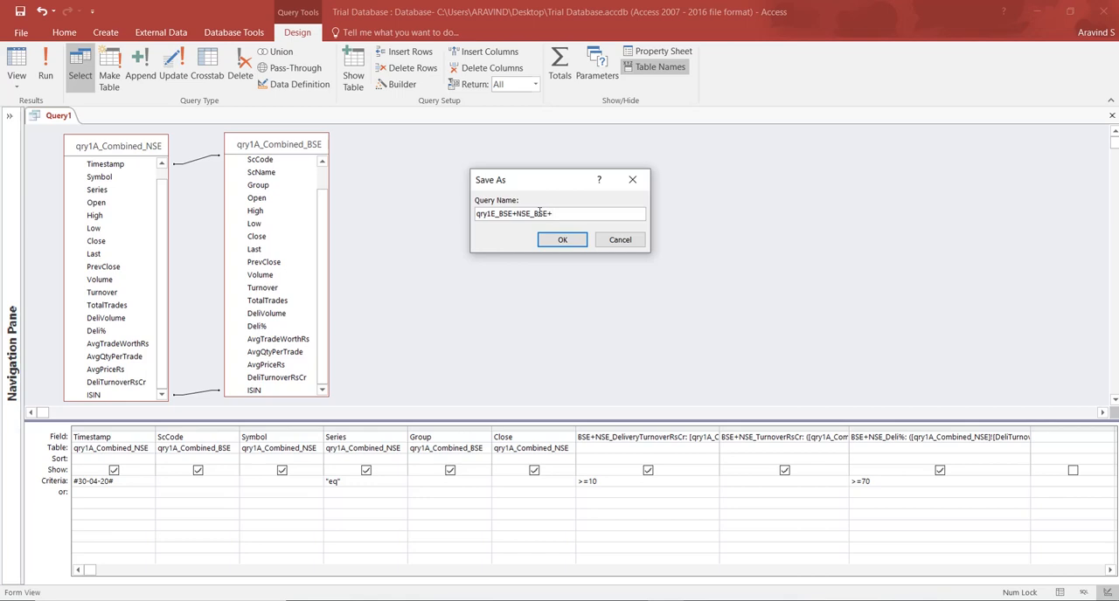
type("NSE_BSE+NSE_Combined")
left_click(566, 242)
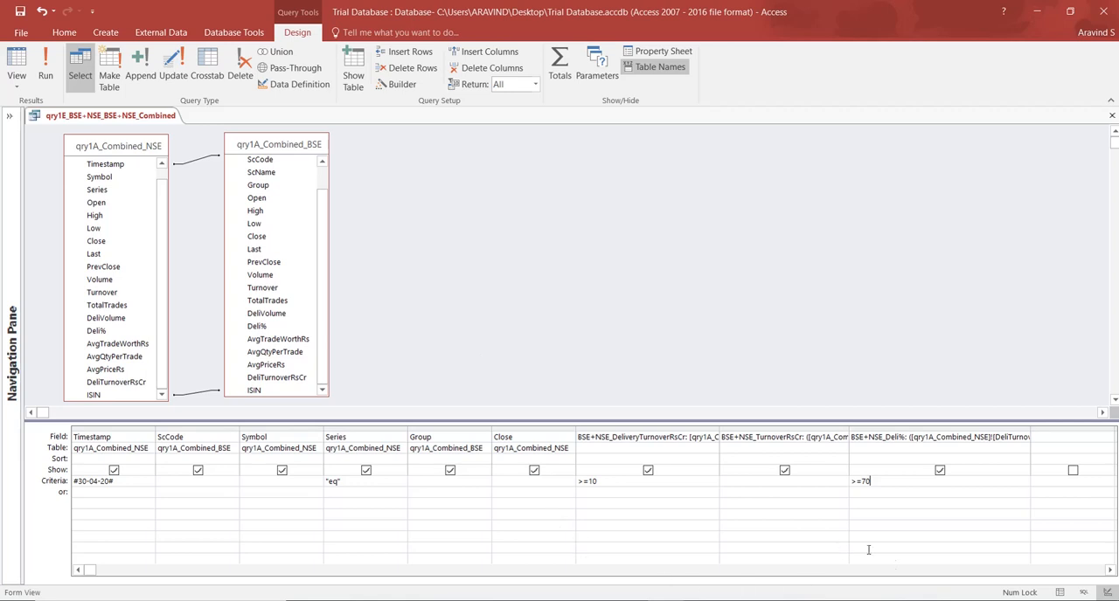
left_click(968, 600)
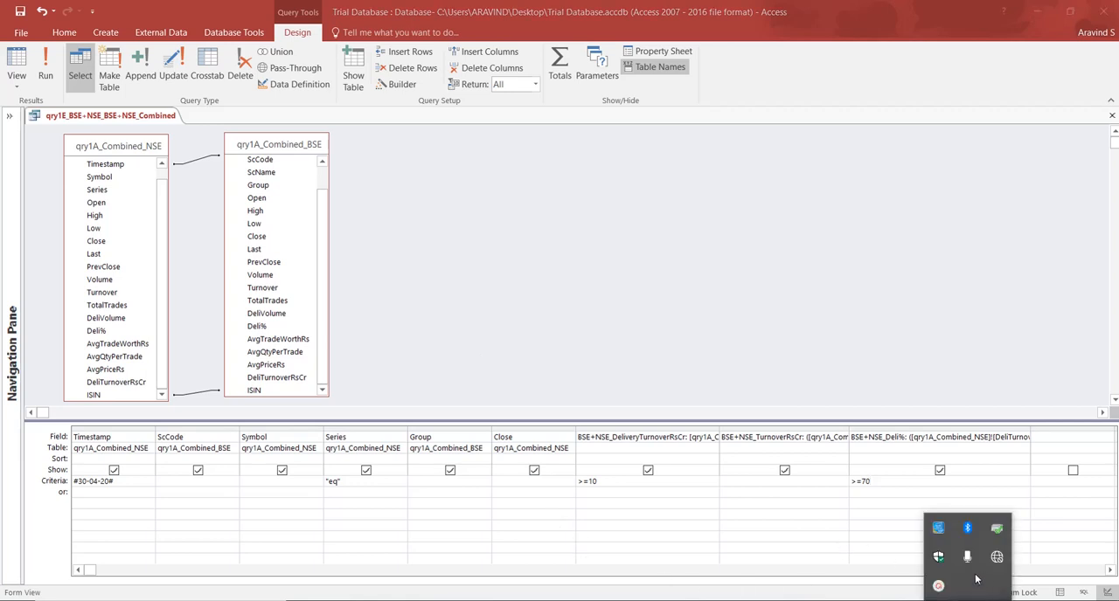